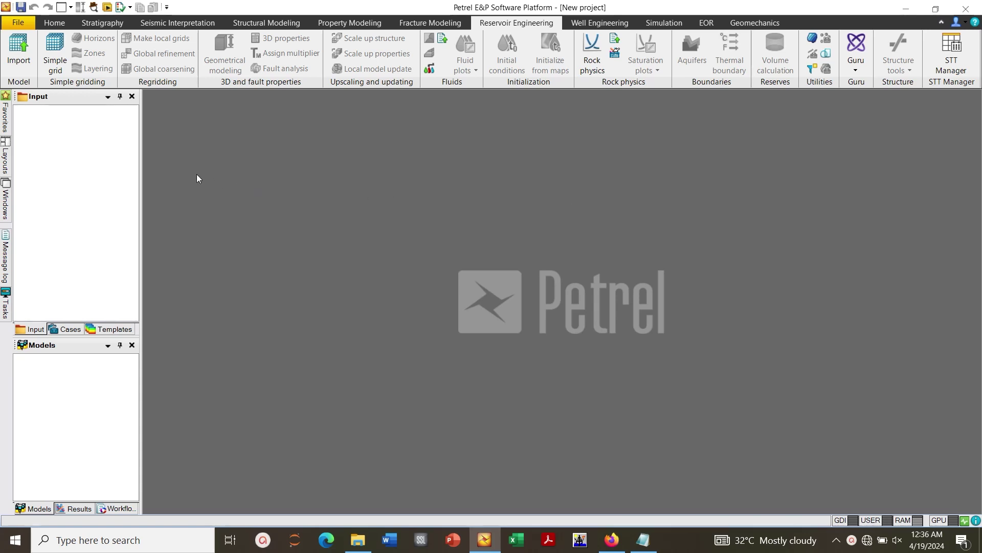
# - In Project settings, set Coordinates and units to the Field unit system and apply
pyautogui.click(21, 24)
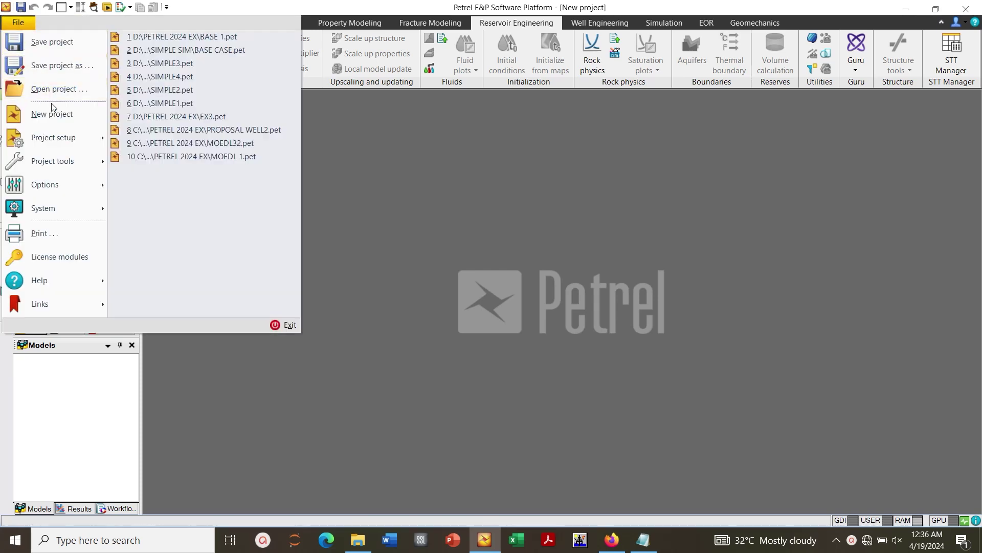
pyautogui.moveTo(57, 139)
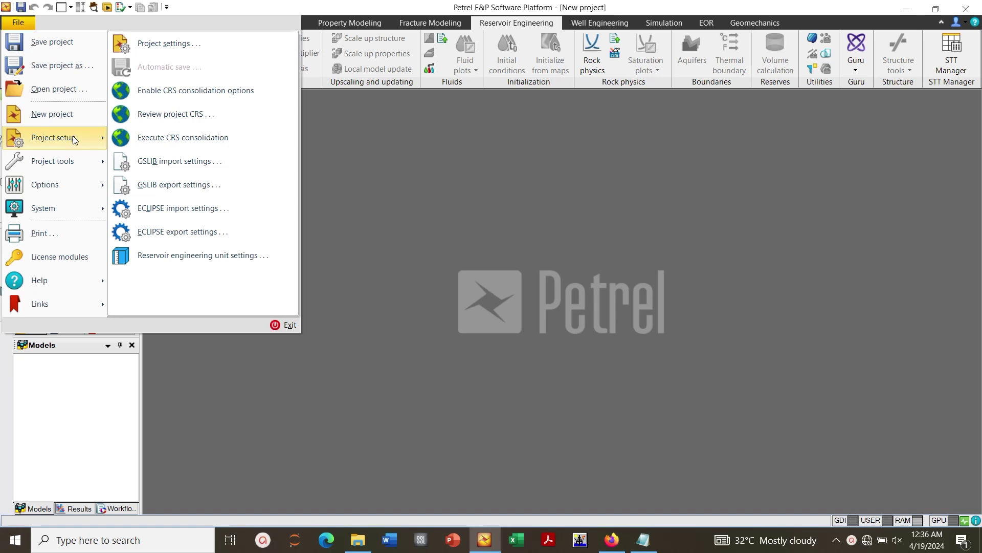
pyautogui.click(182, 44)
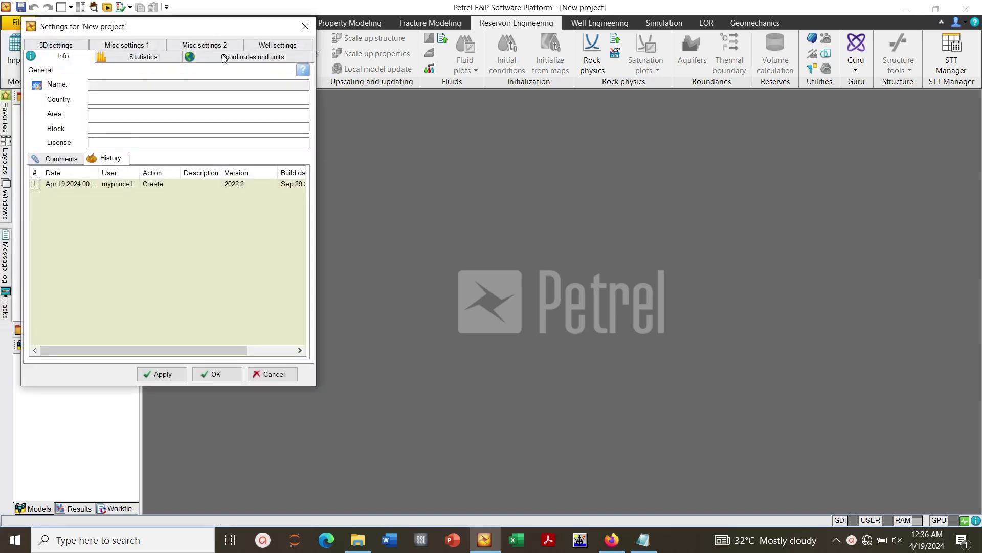
pyautogui.click(224, 58)
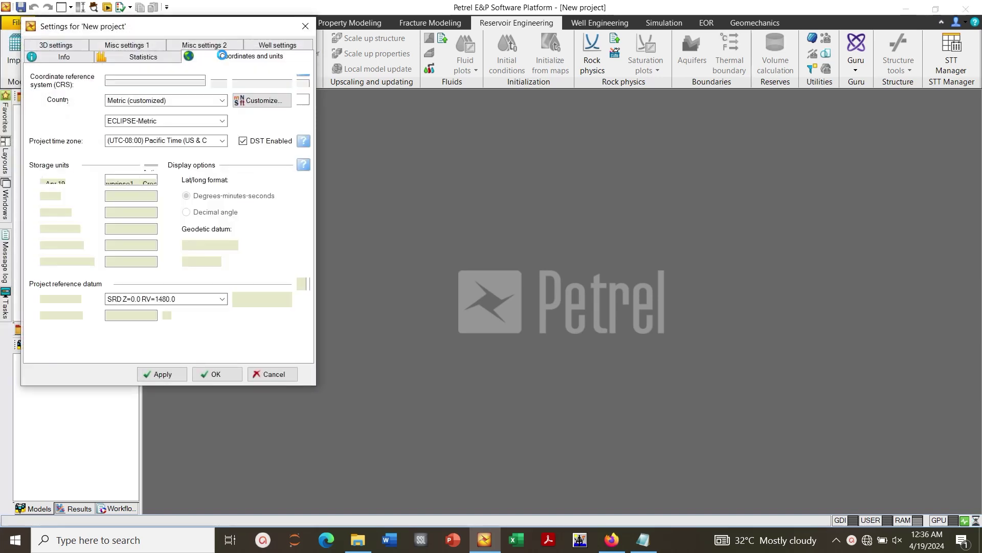
pyautogui.click(222, 103)
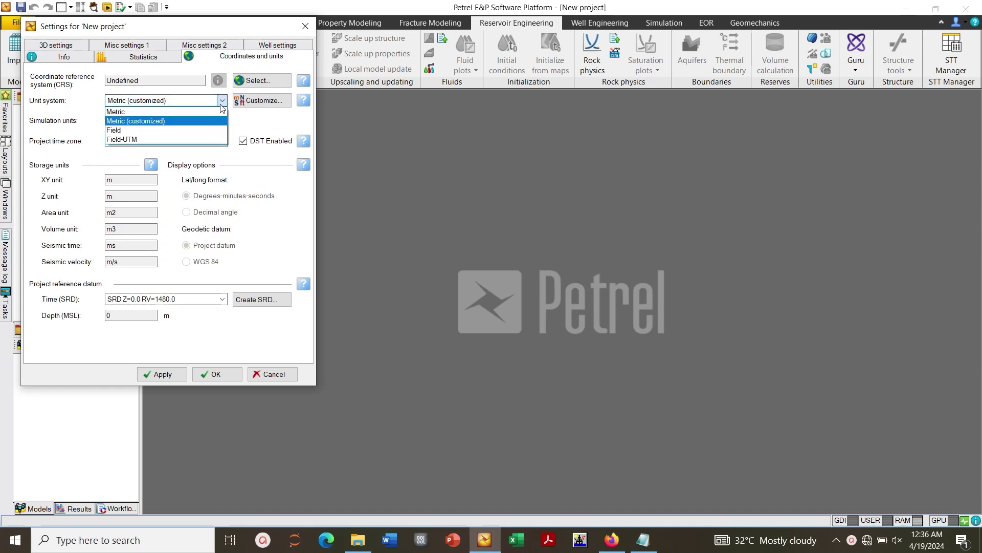
pyautogui.click(209, 131)
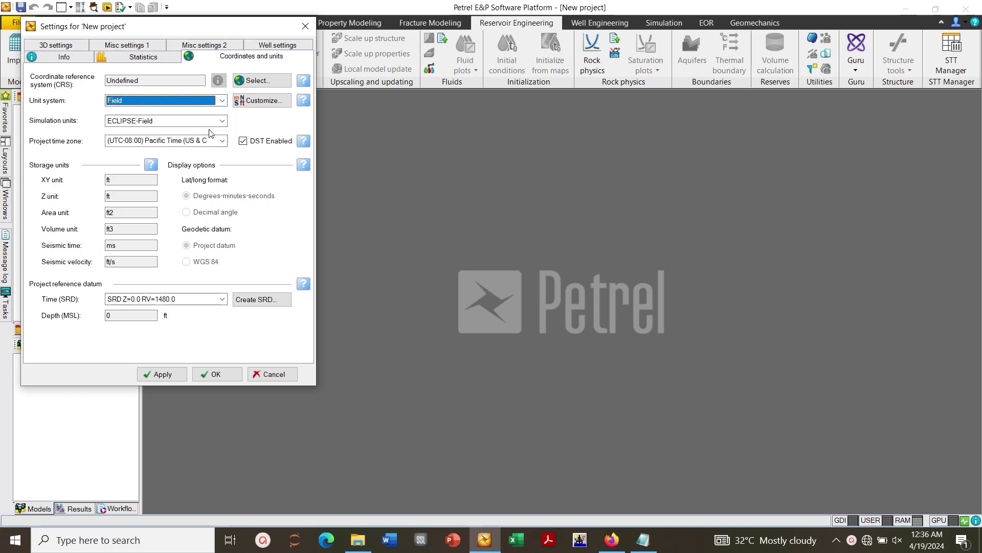
pyautogui.click(156, 377)
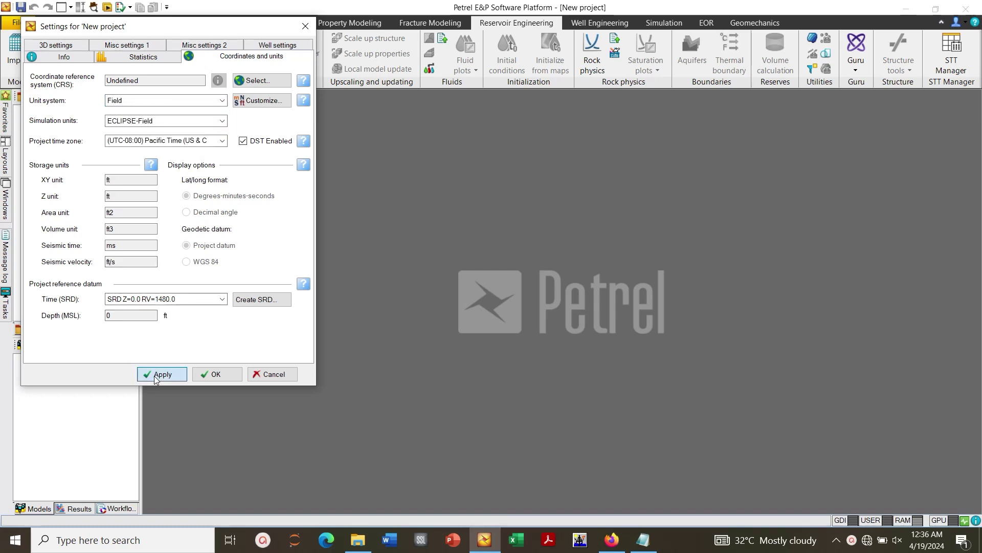
pyautogui.click(214, 375)
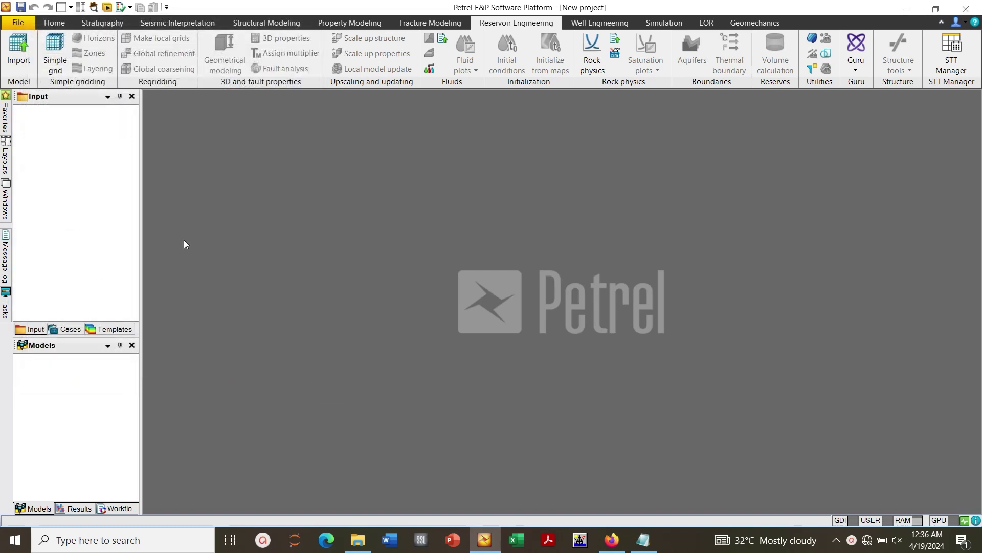
# - Start a simple grid and rename it from 3D grid to Simple Model
pyautogui.click(54, 56)
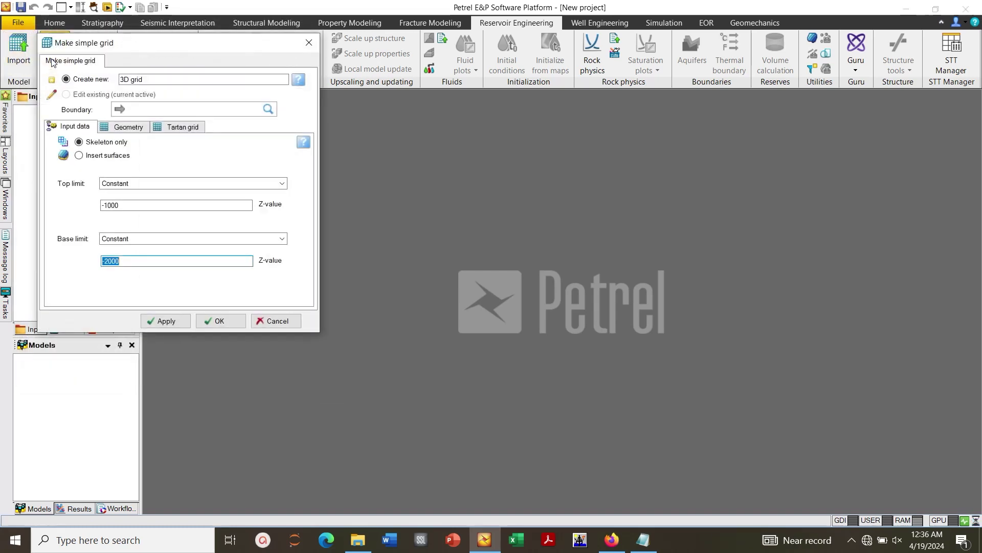
pyautogui.moveTo(122, 41); pyautogui.dragTo(179, 71)
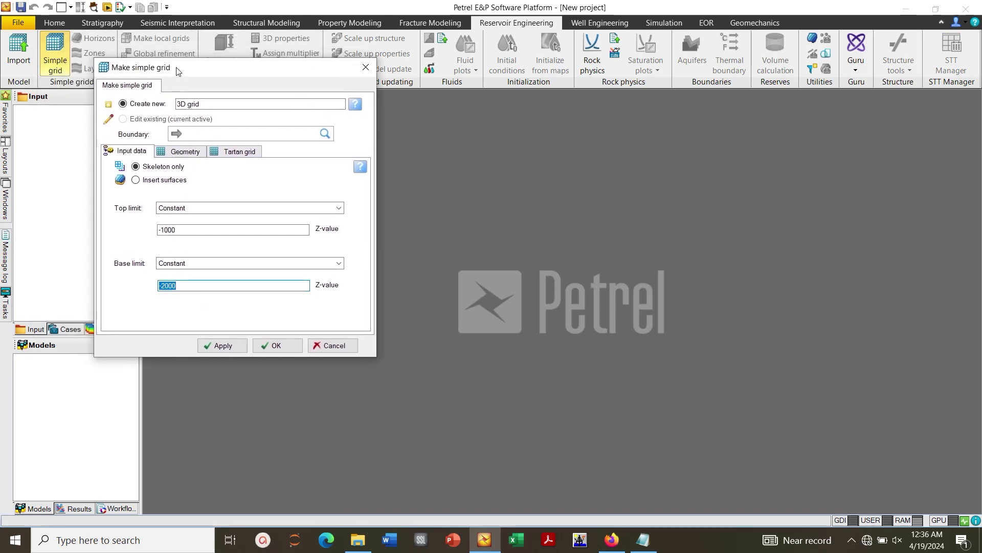
pyautogui.click(210, 104)
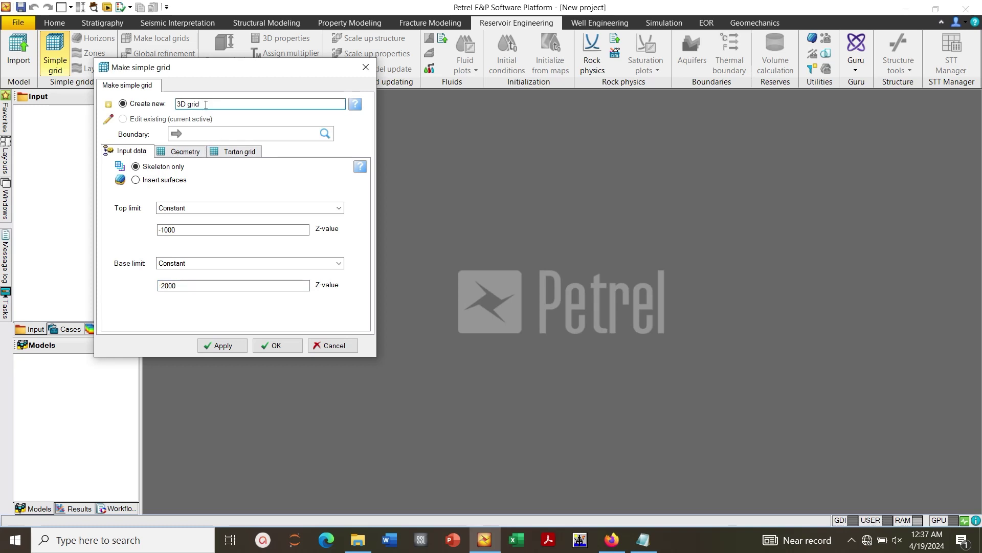
pyautogui.moveTo(205, 105); pyautogui.dragTo(168, 104)
pyautogui.write('Simple M')
pyautogui.write('odel')
# - Set the grid's top limit to -8000 and base limit to -8040
pyautogui.click(177, 230)
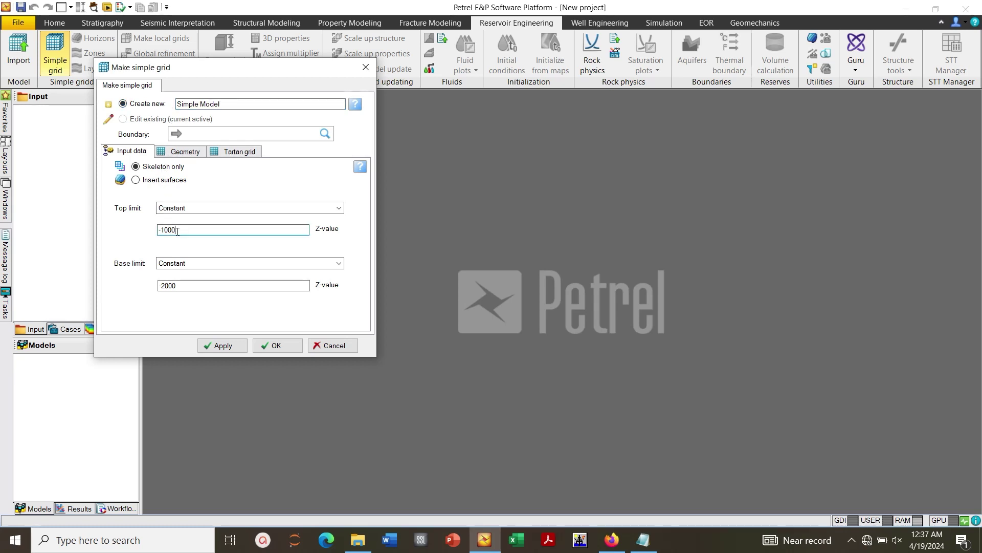
pyautogui.press('BackSpace')
pyautogui.click(184, 286)
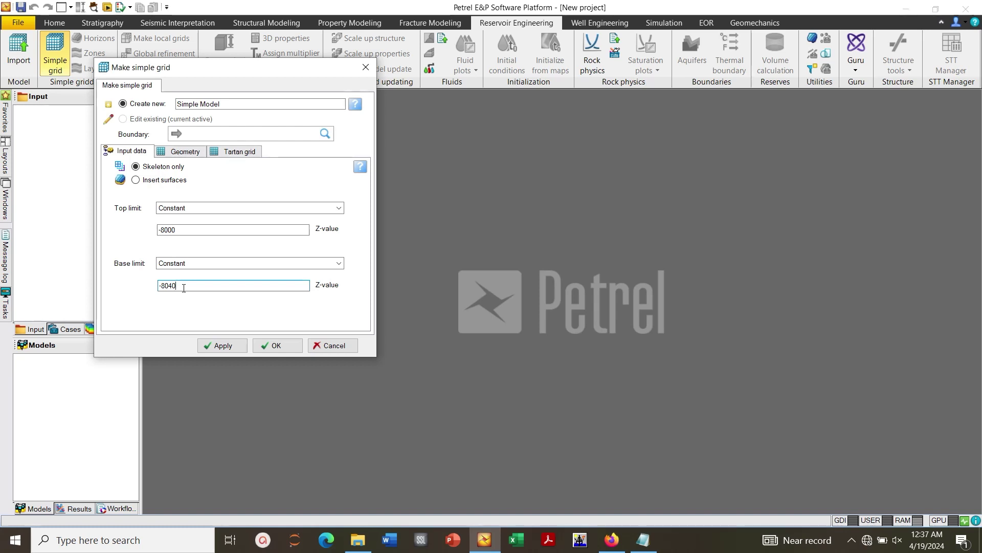
# - Set X max 10000, Y max 5000 and X/Y increments of 200, then apply and close
pyautogui.click(185, 153)
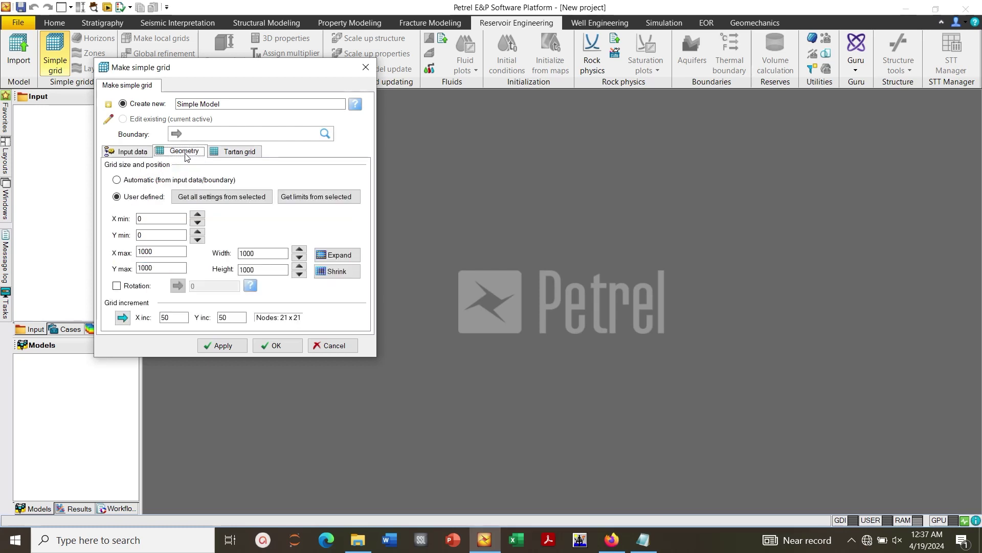
pyautogui.moveTo(159, 251); pyautogui.dragTo(147, 251)
pyautogui.click(159, 252)
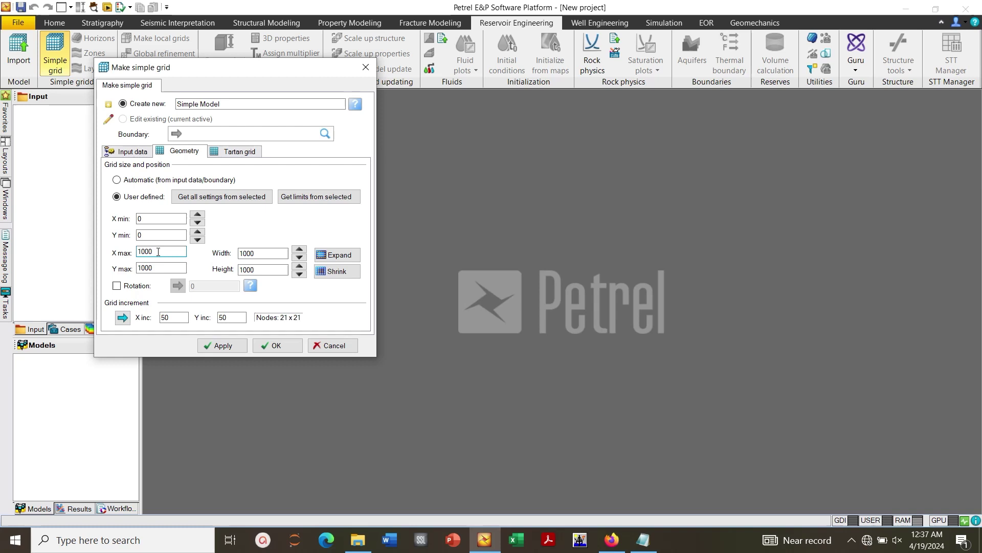
pyautogui.write('0')
pyautogui.click(159, 269)
pyautogui.doubleClick(160, 269)
pyautogui.write('5000')
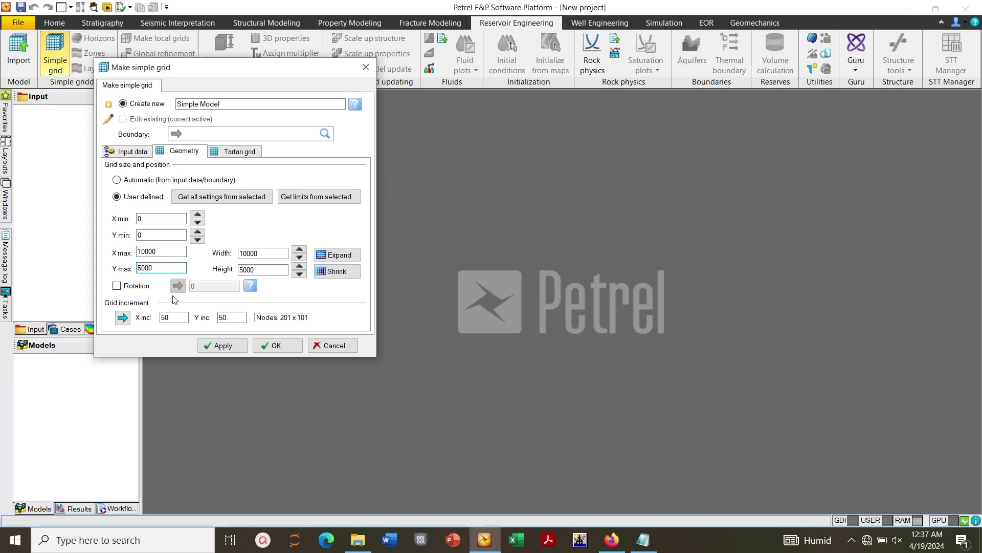
pyautogui.doubleClick(174, 318)
pyautogui.write('200')
pyautogui.click(238, 317)
pyautogui.click(225, 346)
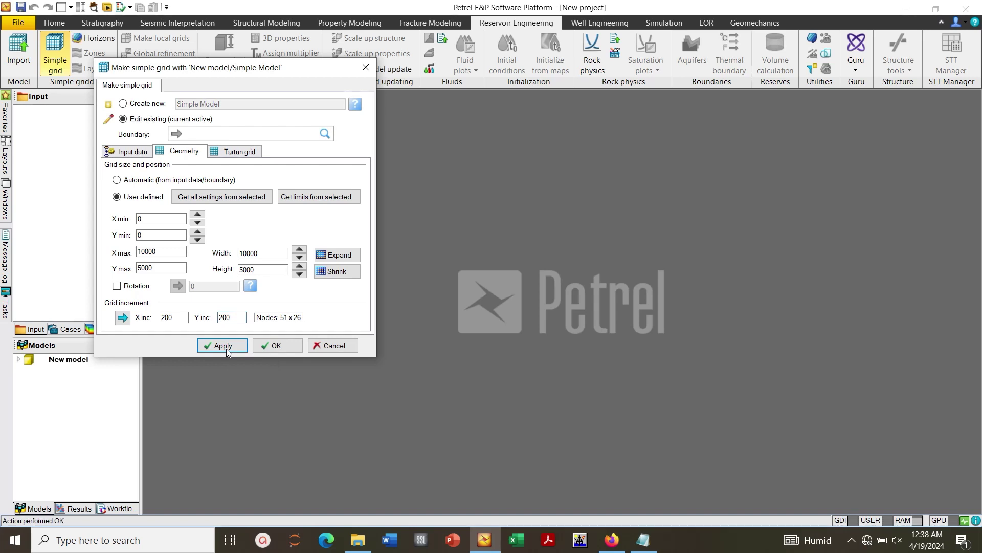
pyautogui.click(283, 346)
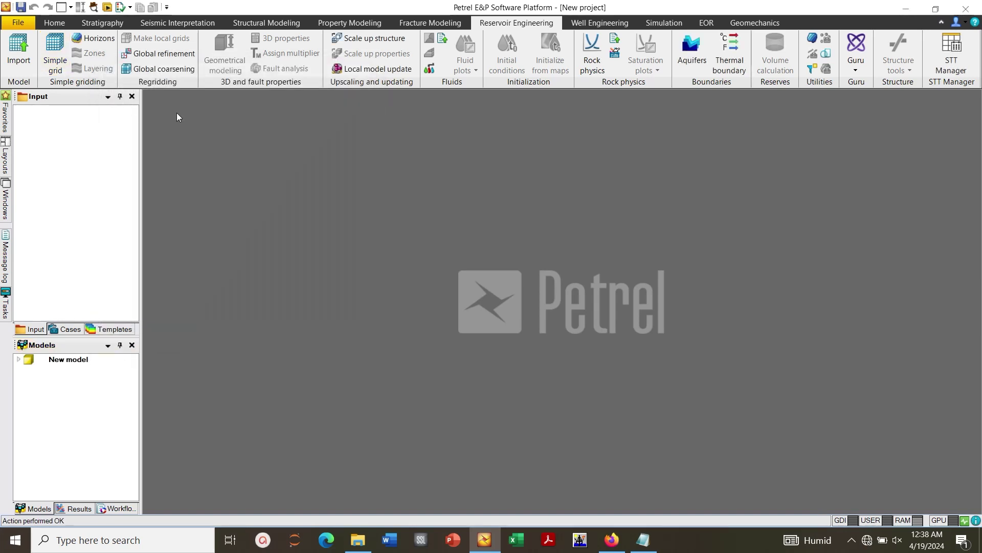
# - Open a new 3D window with the Processes and Models panes showing New model
pyautogui.click(49, 24)
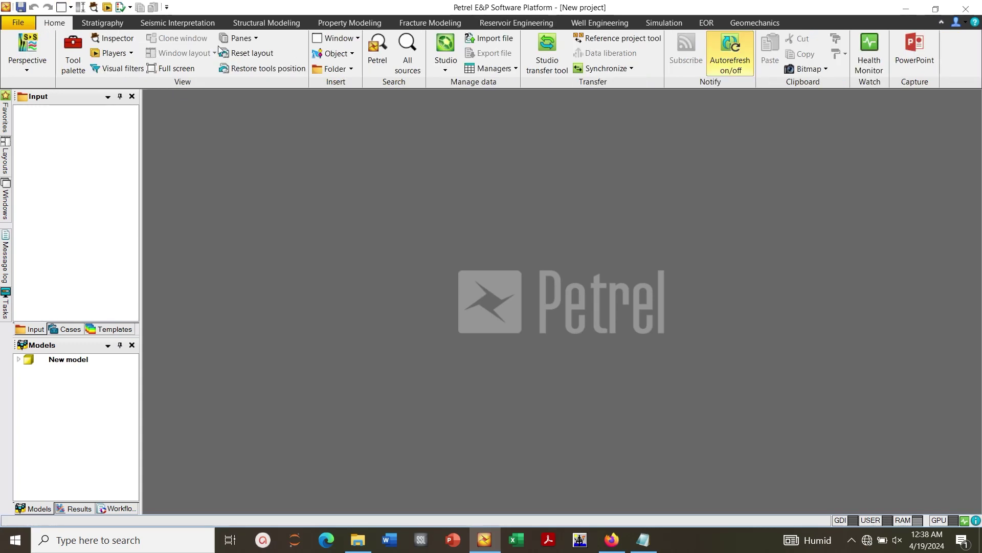
pyautogui.click(255, 39)
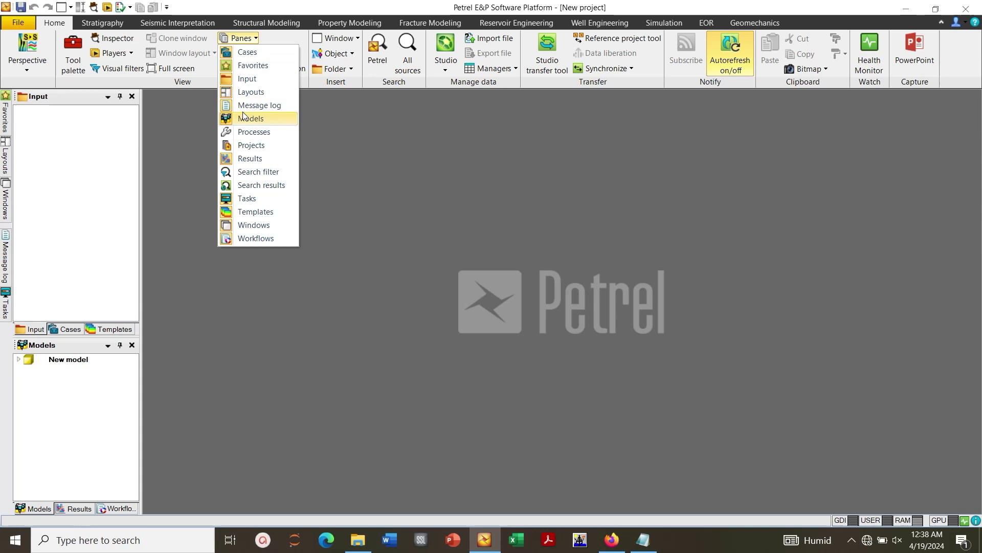
pyautogui.click(250, 134)
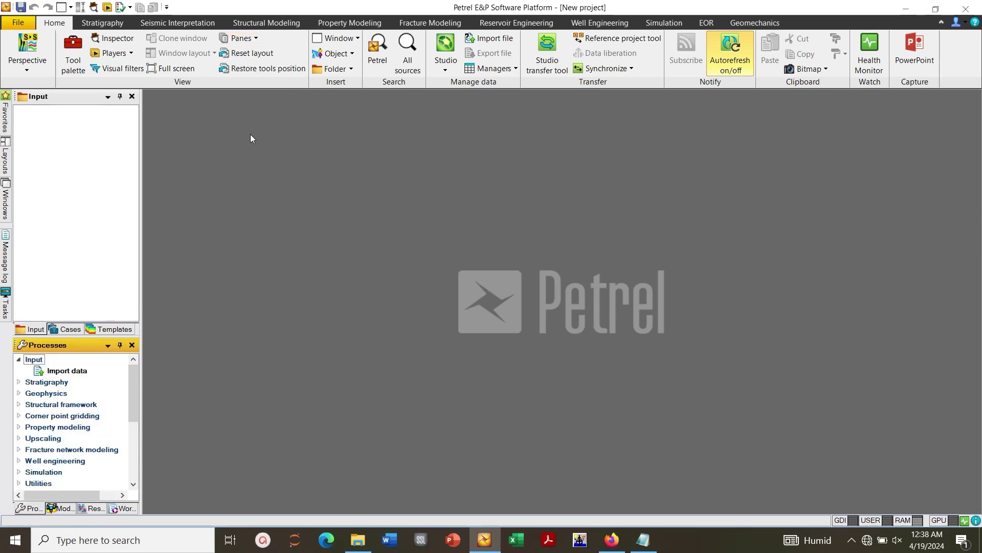
pyautogui.click(330, 41)
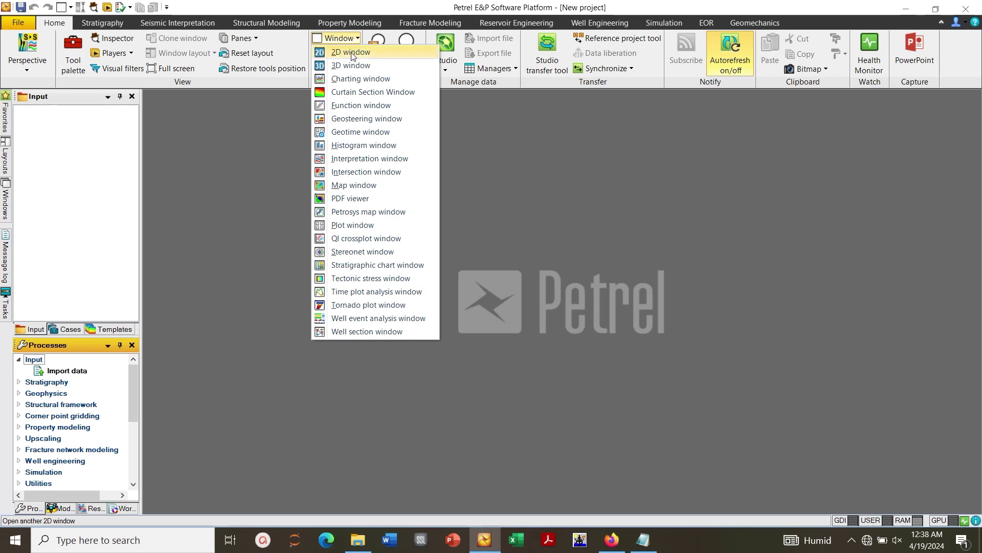
pyautogui.click(353, 67)
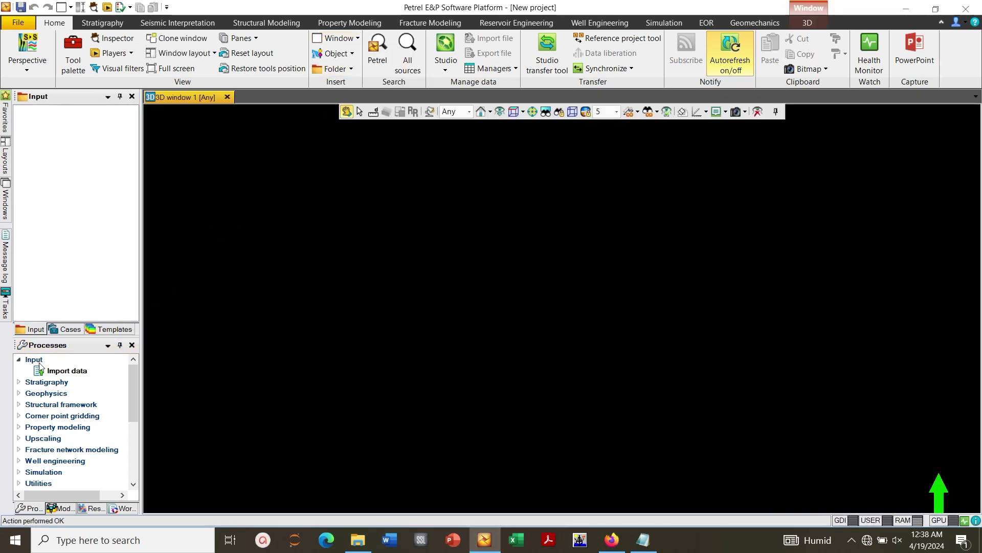
pyautogui.click(57, 508)
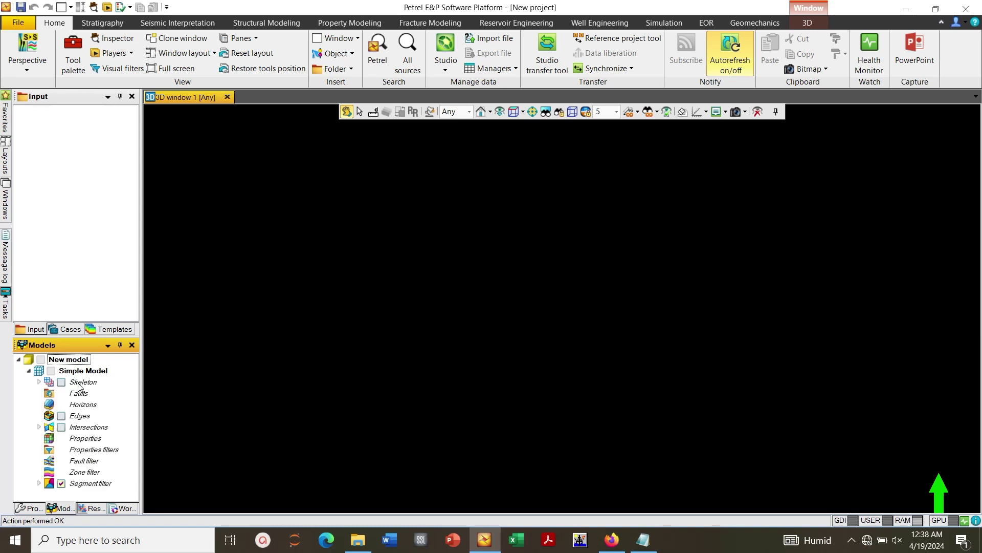
# - Show the Simple Model skeleton in 3D at vertical exaggeration 20, tilted to a perspective view
pyautogui.click(62, 382)
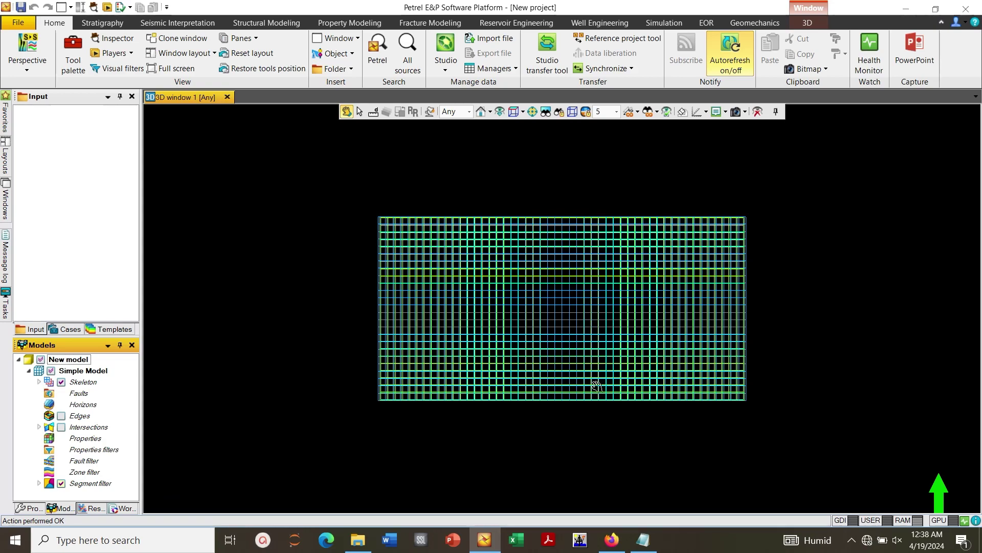
pyautogui.moveTo(598, 387); pyautogui.dragTo(623, 237)
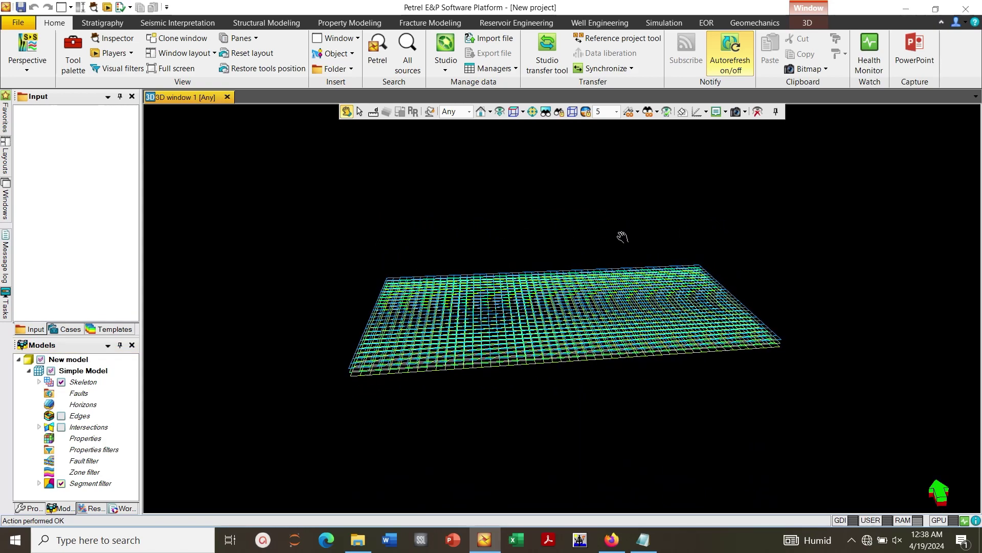
pyautogui.click(616, 111)
pyautogui.click(601, 173)
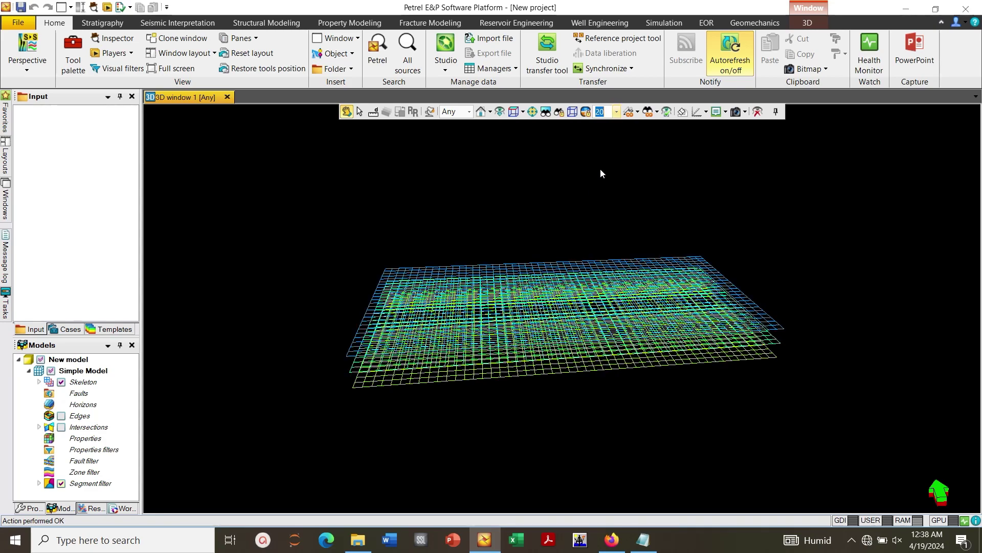
pyautogui.moveTo(490, 369); pyautogui.dragTo(606, 348)
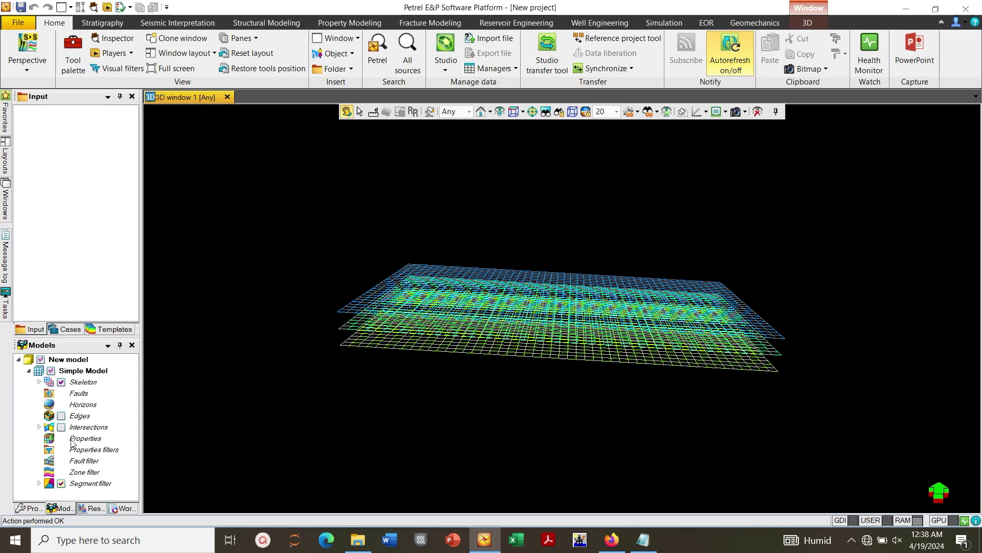
pyautogui.click(87, 382)
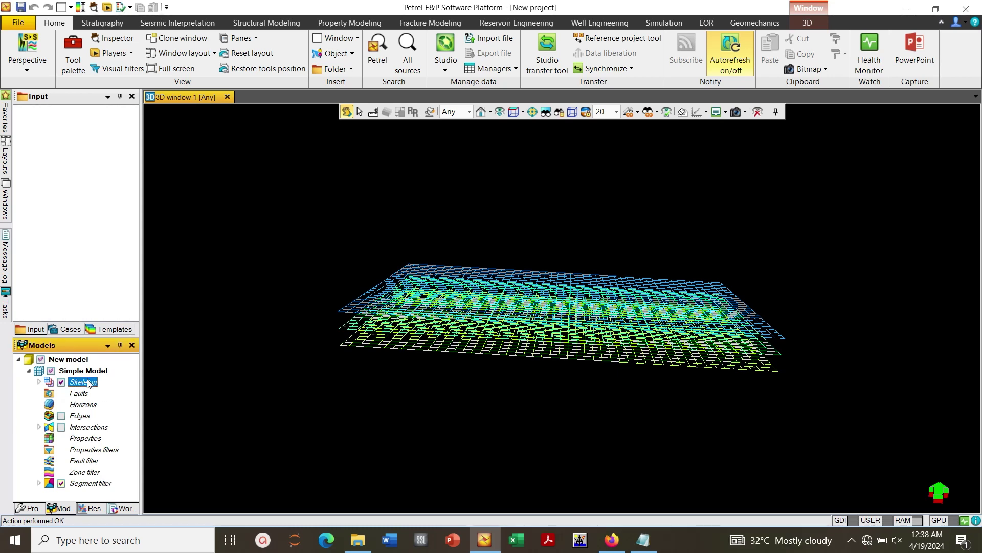
# - Convert the Simple Model skeleton into Top, Mid and Base surfaces
pyautogui.rightClick(89, 383)
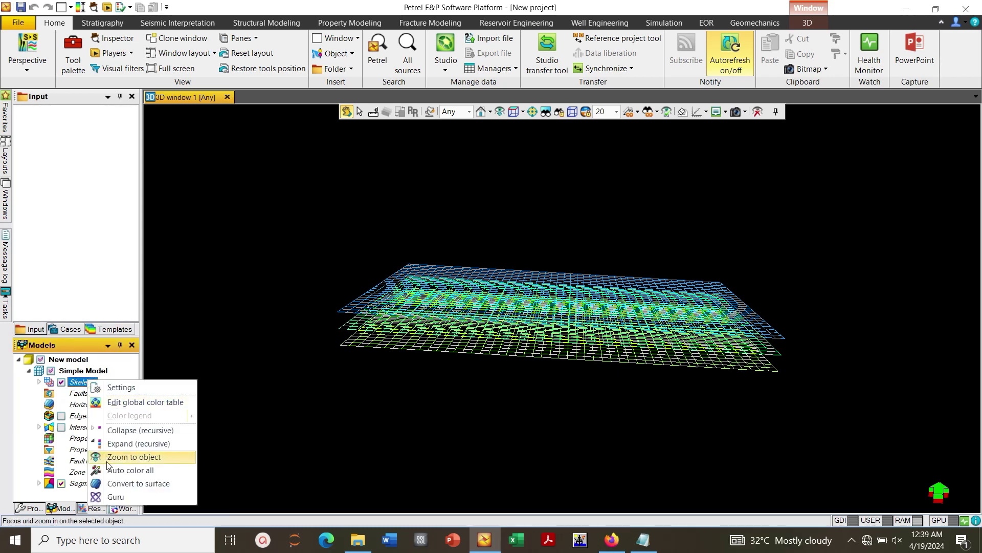
pyautogui.click(123, 485)
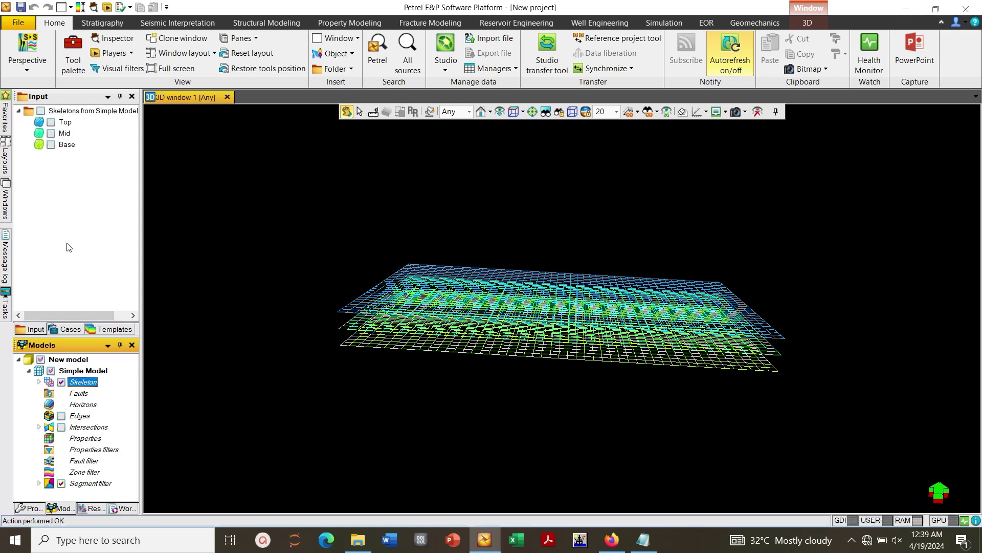
pyautogui.click(41, 111)
pyautogui.click(42, 112)
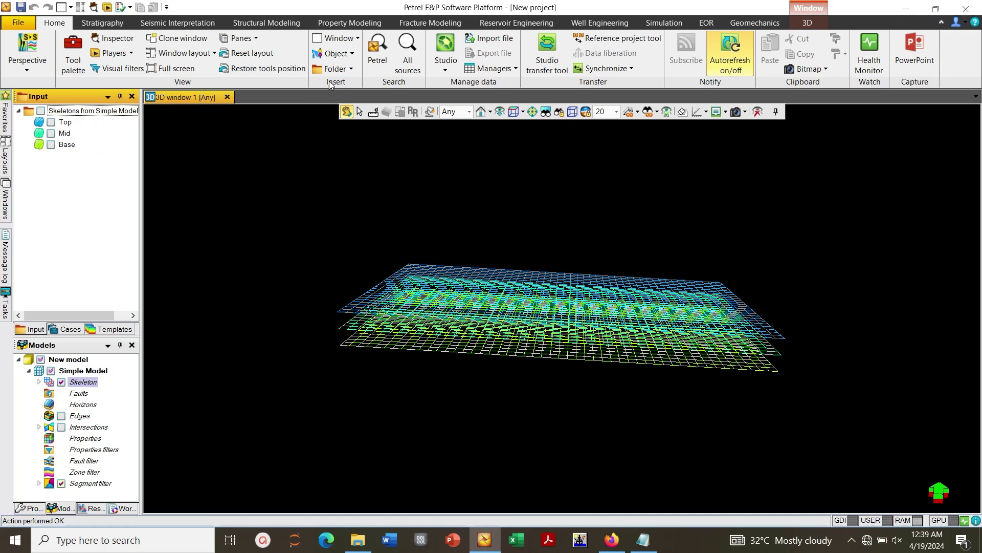
pyautogui.click(495, 24)
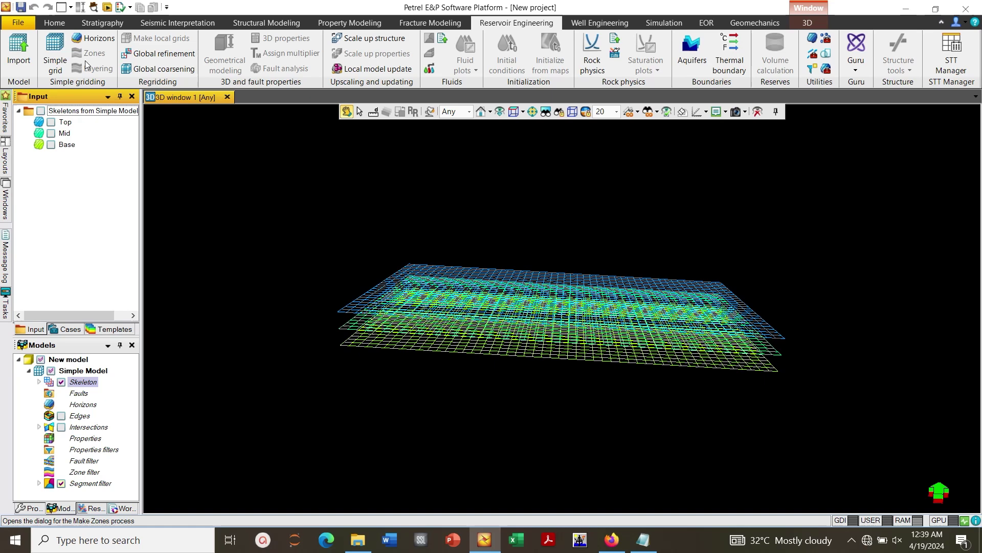
# - Open Make horizons and add three horizon rows to the table
pyautogui.click(90, 42)
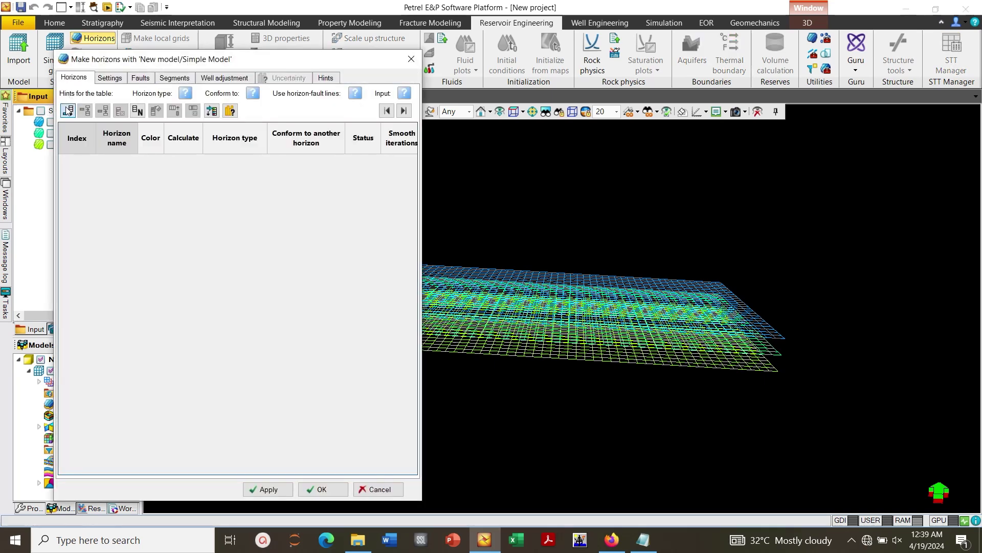
pyautogui.click(67, 109)
pyautogui.click(68, 109)
pyautogui.click(68, 110)
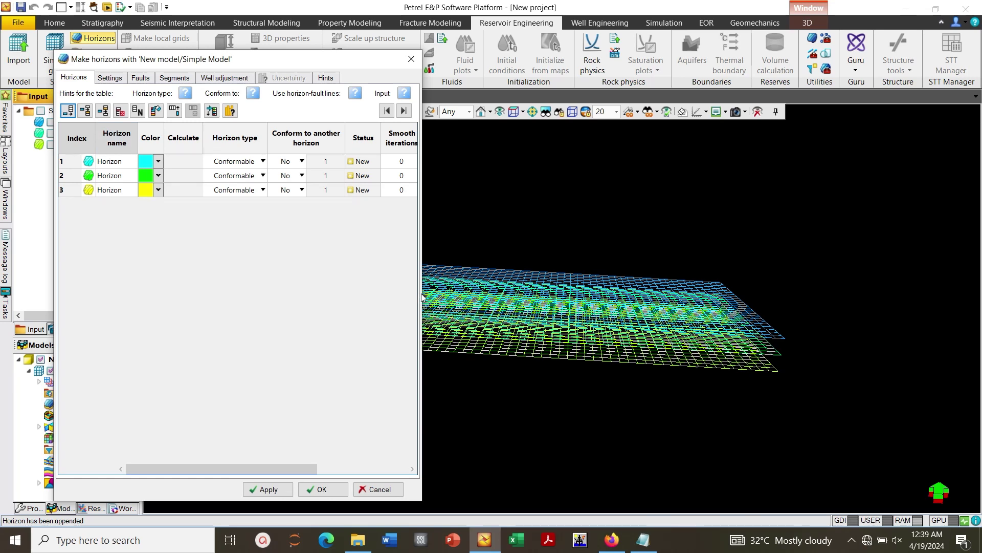
pyautogui.moveTo(423, 296); pyautogui.dragTo(643, 313)
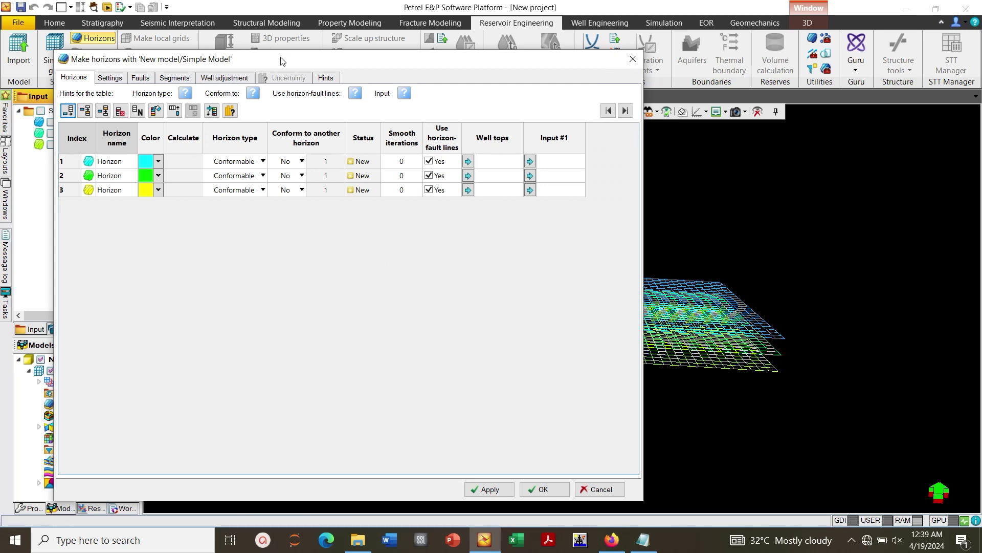
pyautogui.moveTo(280, 54); pyautogui.dragTo(342, 43)
# - Assign the Top, Mid and Base surfaces to the three horizons and build them
pyautogui.click(66, 121)
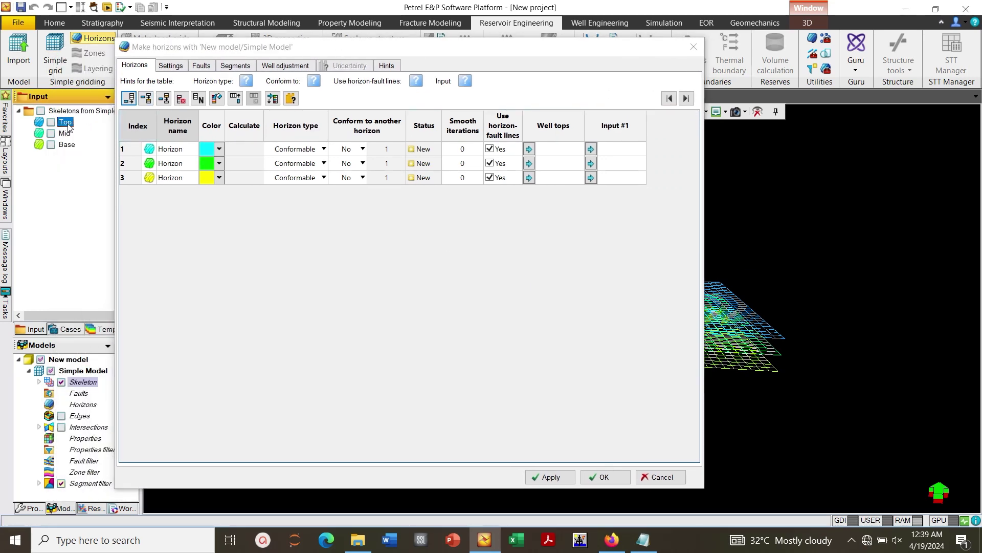
pyautogui.click(591, 149)
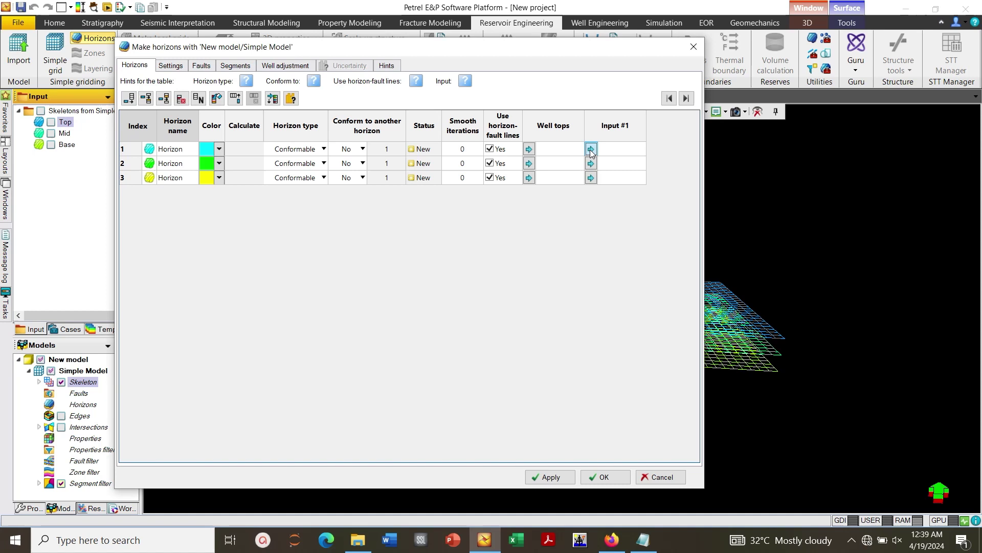
pyautogui.click(65, 134)
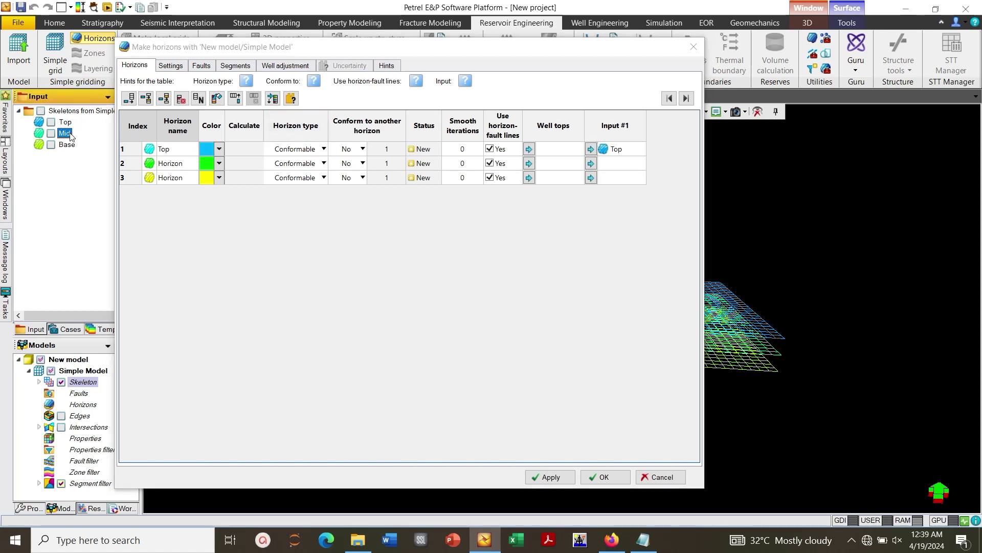
pyautogui.click(591, 163)
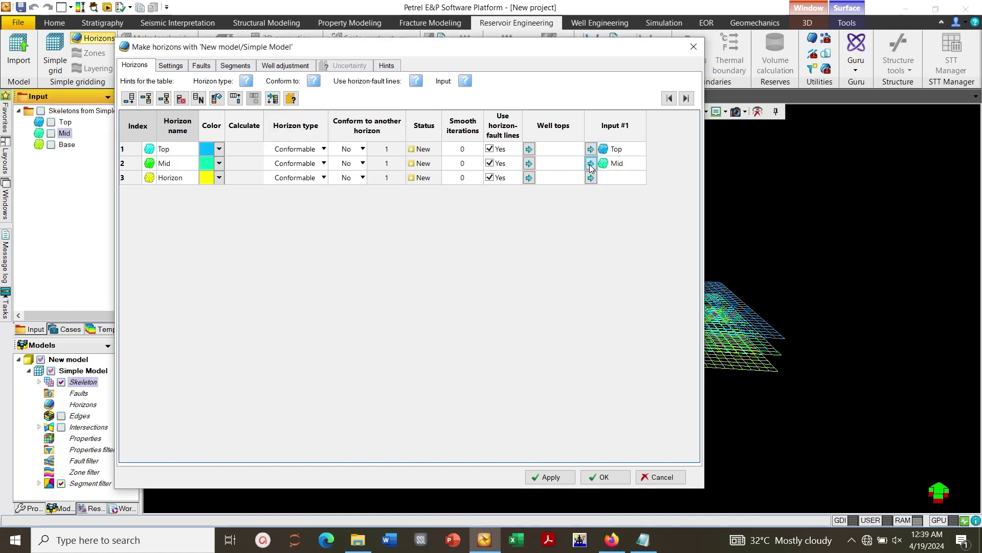
pyautogui.click(67, 145)
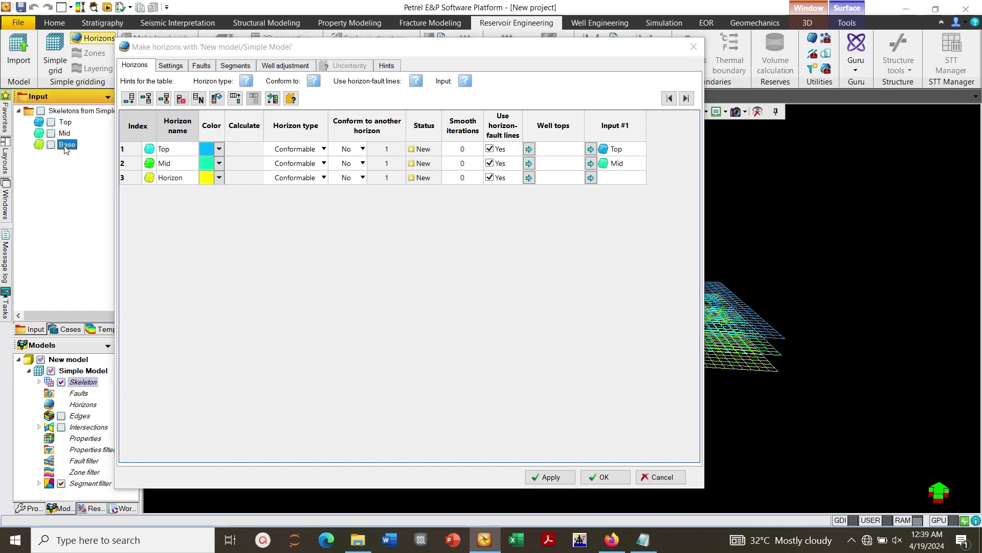
pyautogui.click(509, 261)
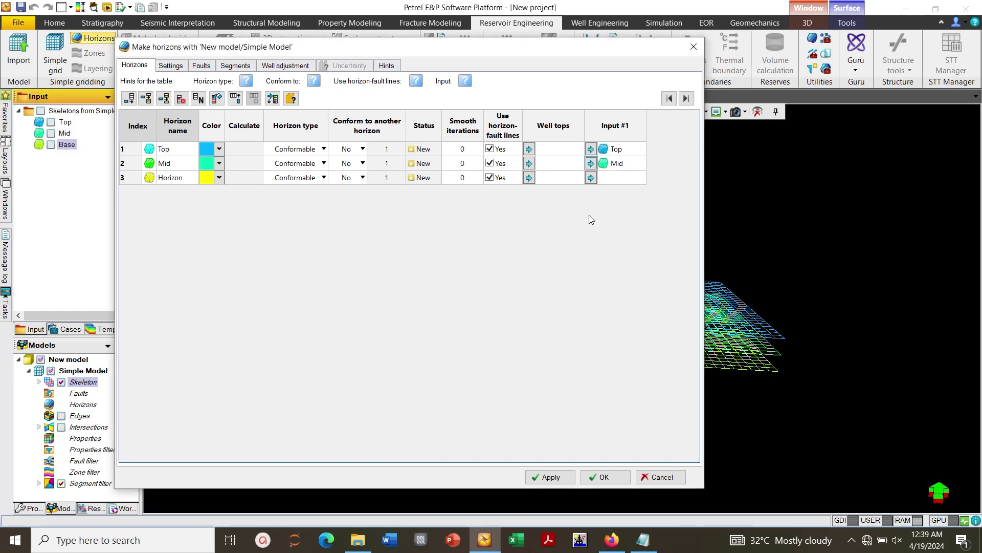
pyautogui.click(591, 177)
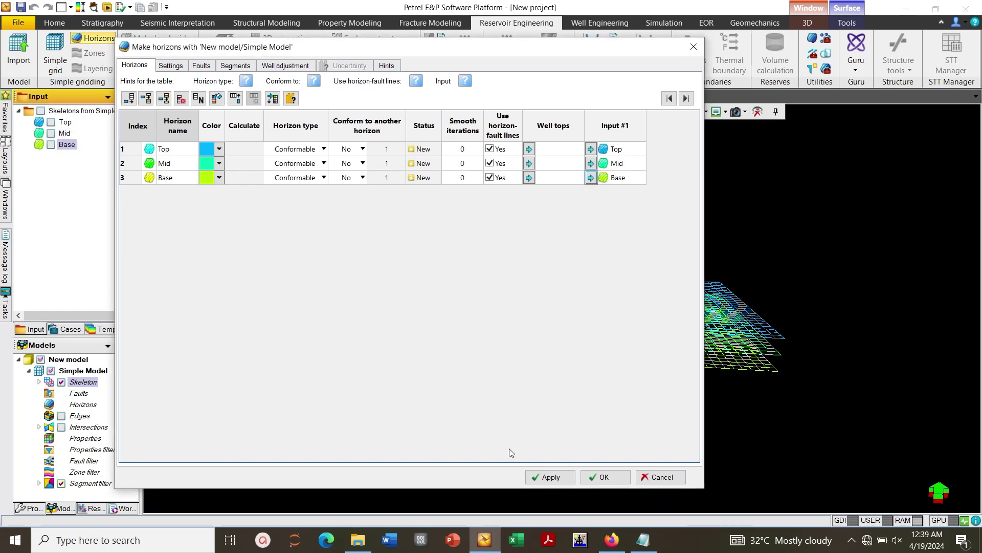
pyautogui.click(551, 478)
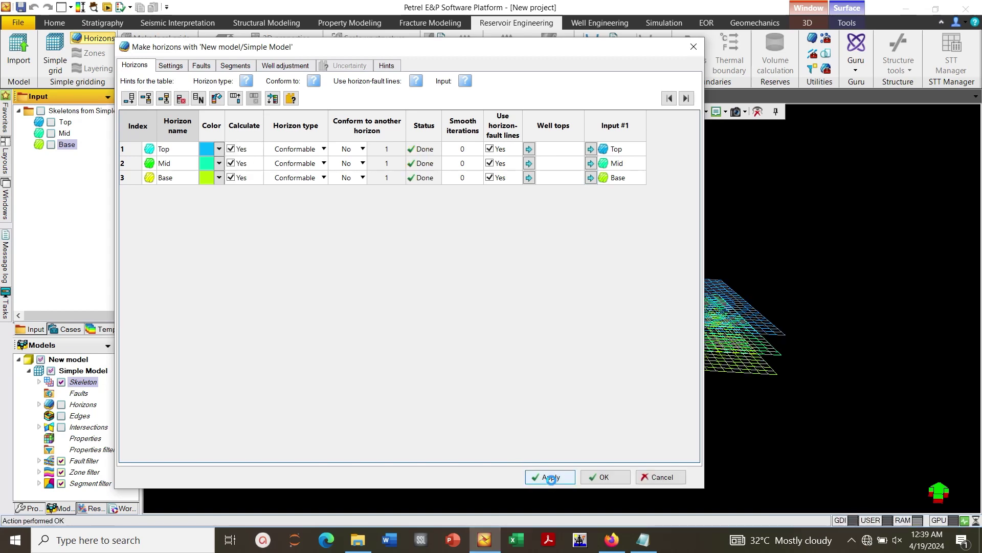
pyautogui.click(604, 477)
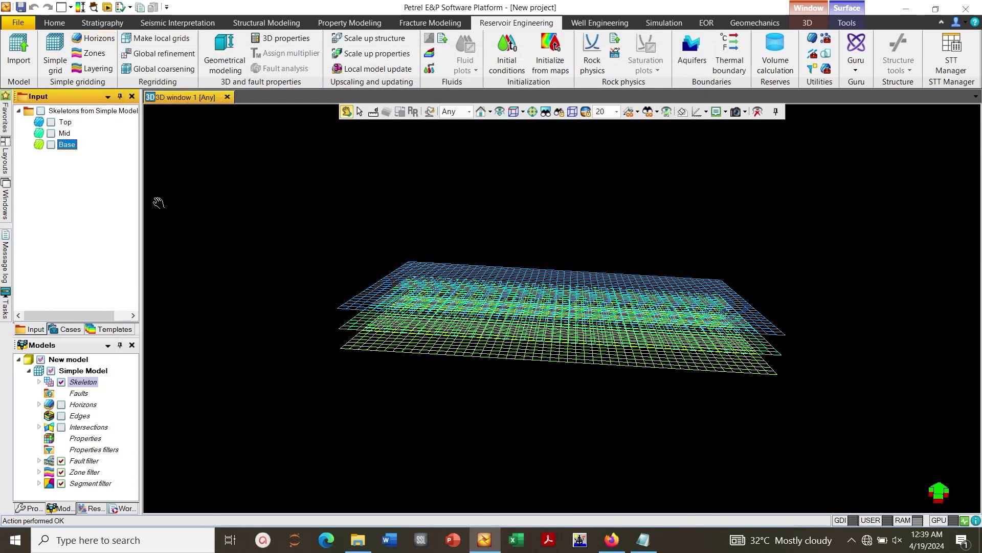
# - In Layering, give both Top - Mid and Mid - Base zones 5 layers and apply
pyautogui.click(102, 67)
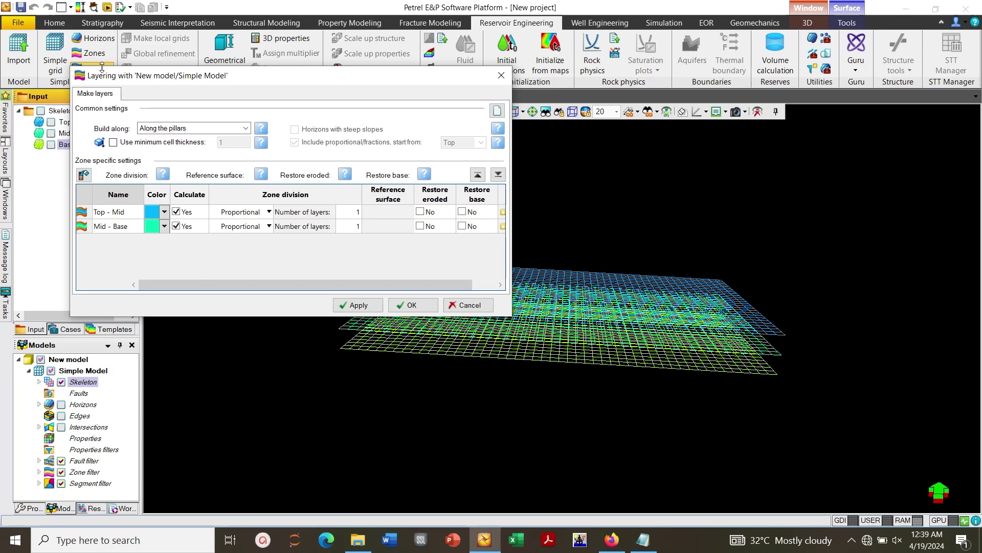
pyautogui.moveTo(218, 83); pyautogui.dragTo(346, 100)
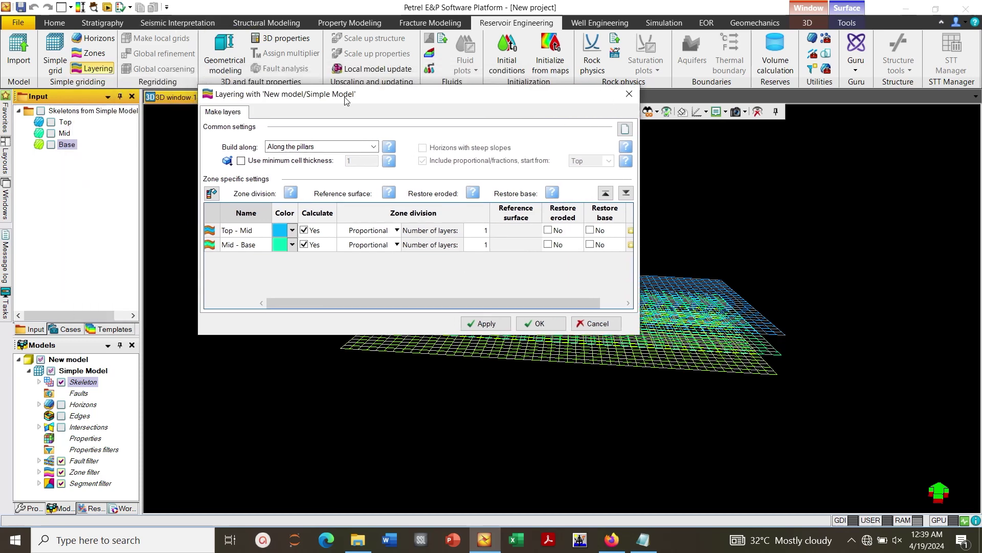
pyautogui.moveTo(428, 309); pyautogui.dragTo(474, 312)
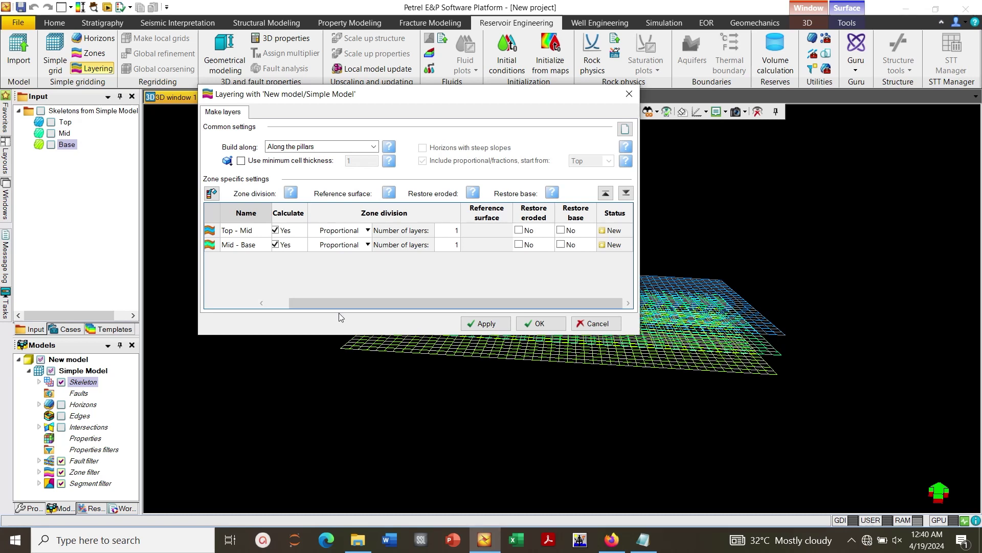
pyautogui.click(446, 232)
pyautogui.write('5')
pyautogui.click(448, 251)
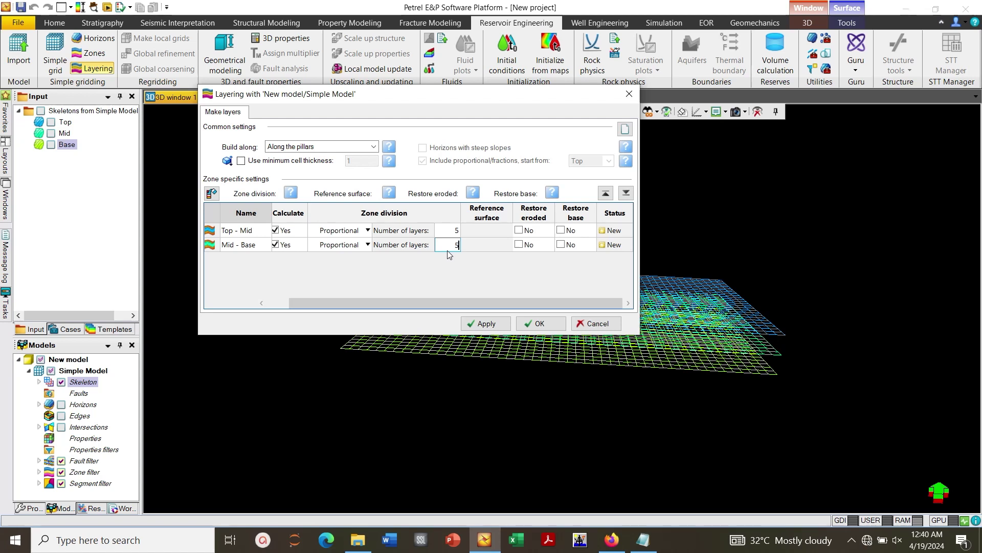
pyautogui.write('5')
pyautogui.click(485, 324)
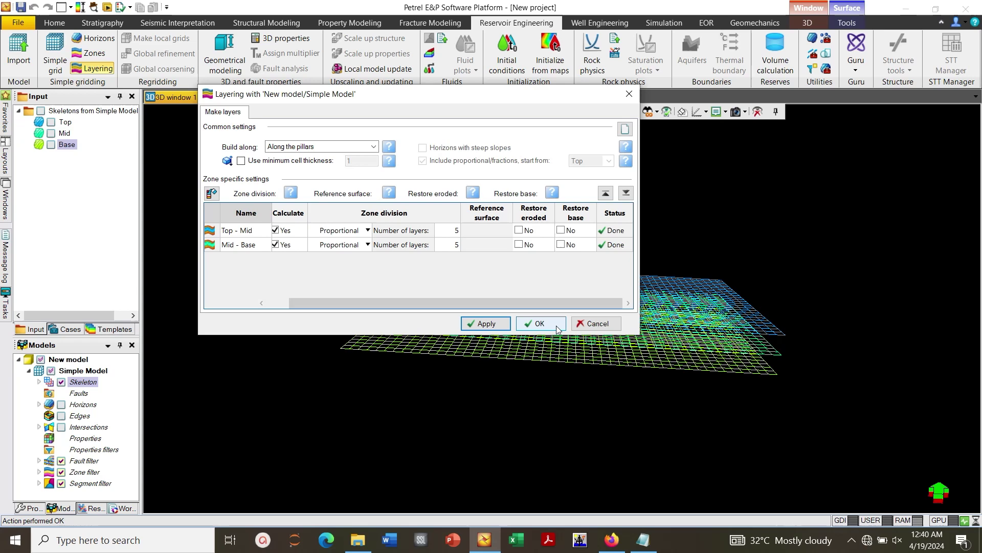
pyautogui.click(540, 324)
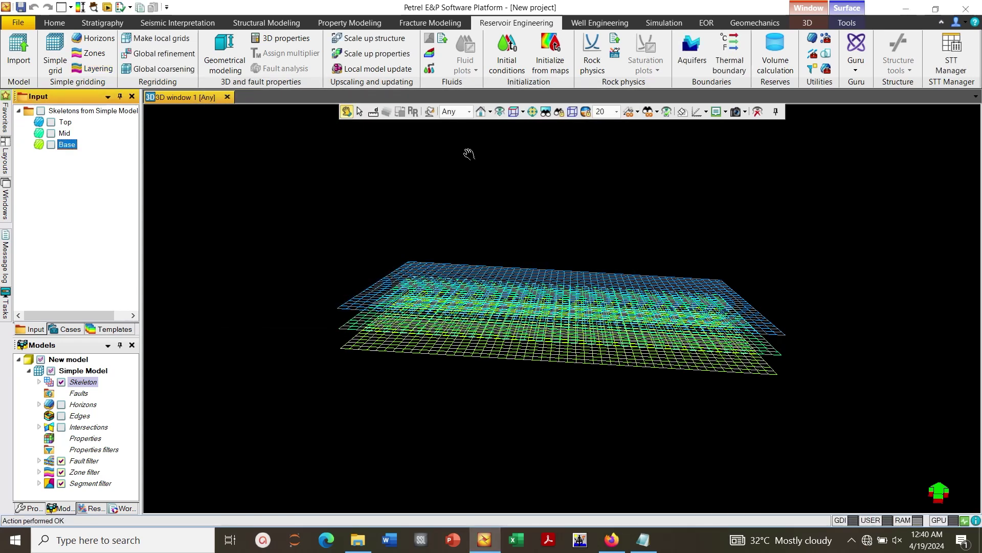
# - Open Make contacts and edit the gas-oil and oil-water contact depths for all zones
pyautogui.click(430, 54)
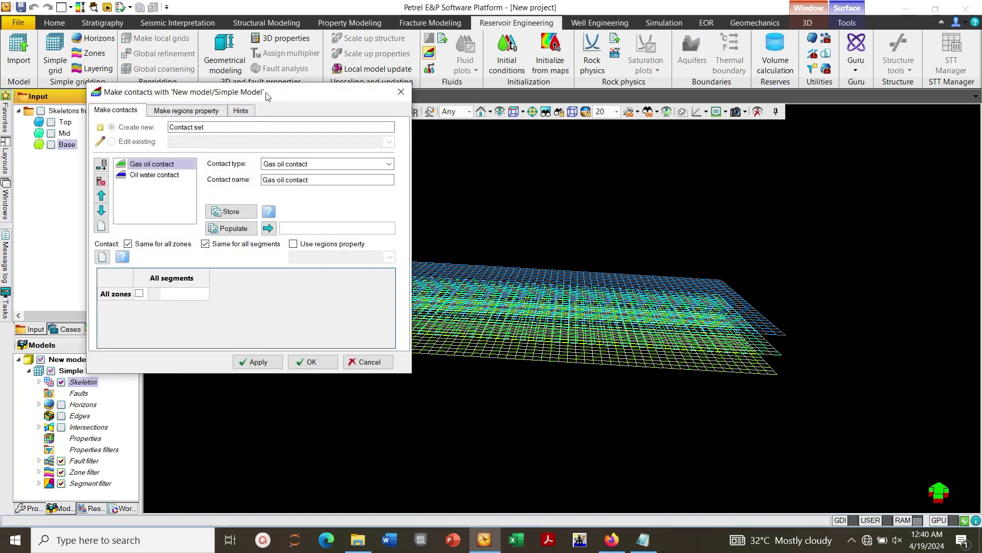
pyautogui.moveTo(267, 93); pyautogui.dragTo(399, 93)
pyautogui.click(313, 294)
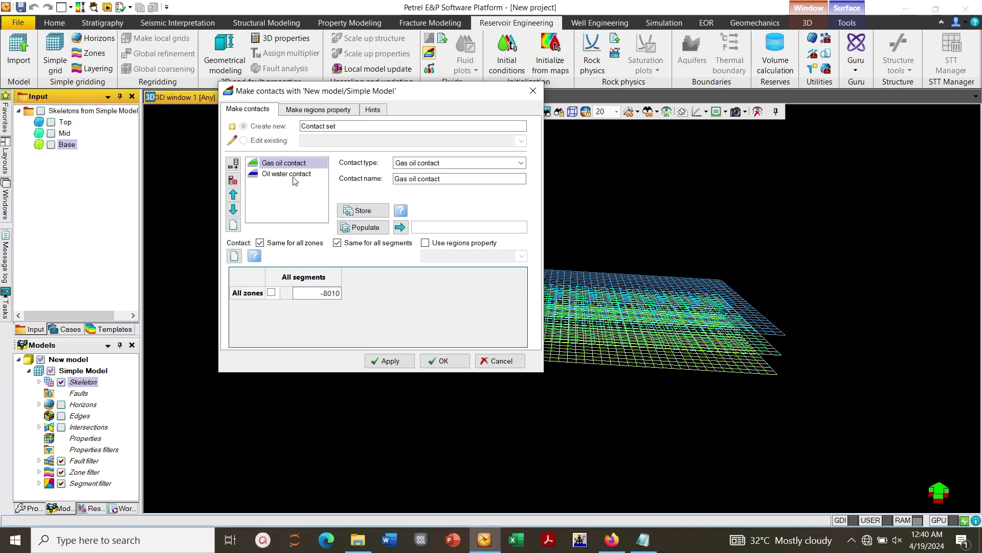
pyautogui.click(294, 177)
pyautogui.click(308, 297)
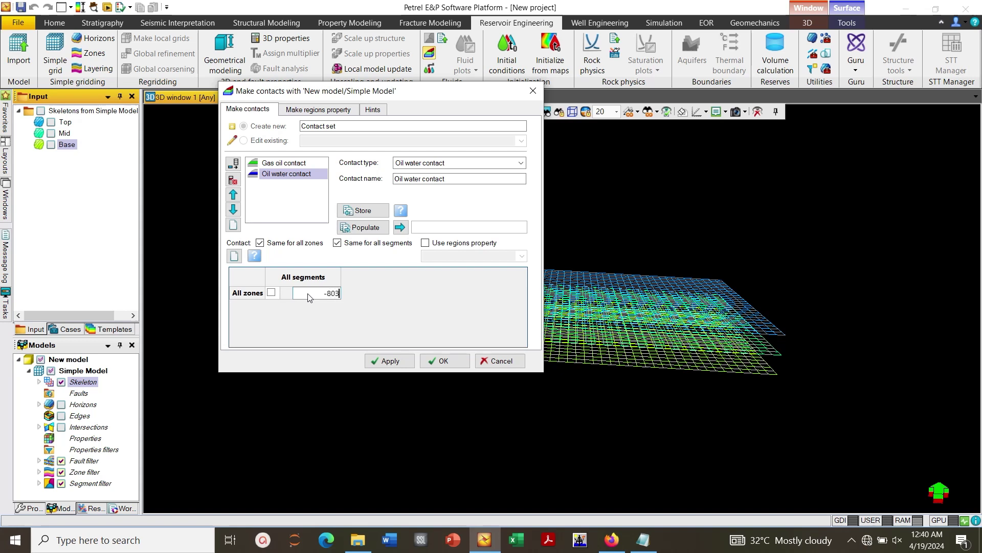
# - Add a Datum-type contact named Datum Height at -8010 for all zones
pyautogui.click(235, 163)
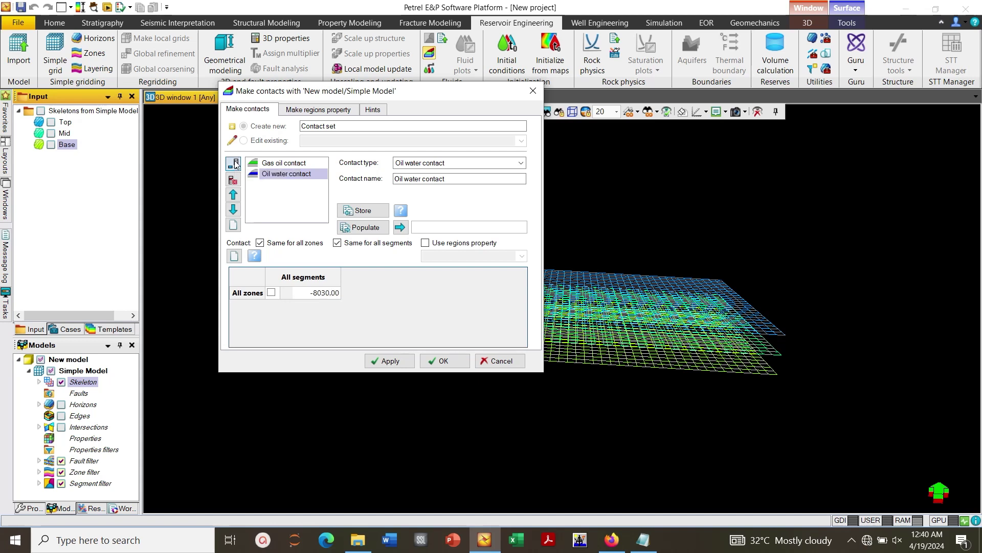
pyautogui.click(469, 164)
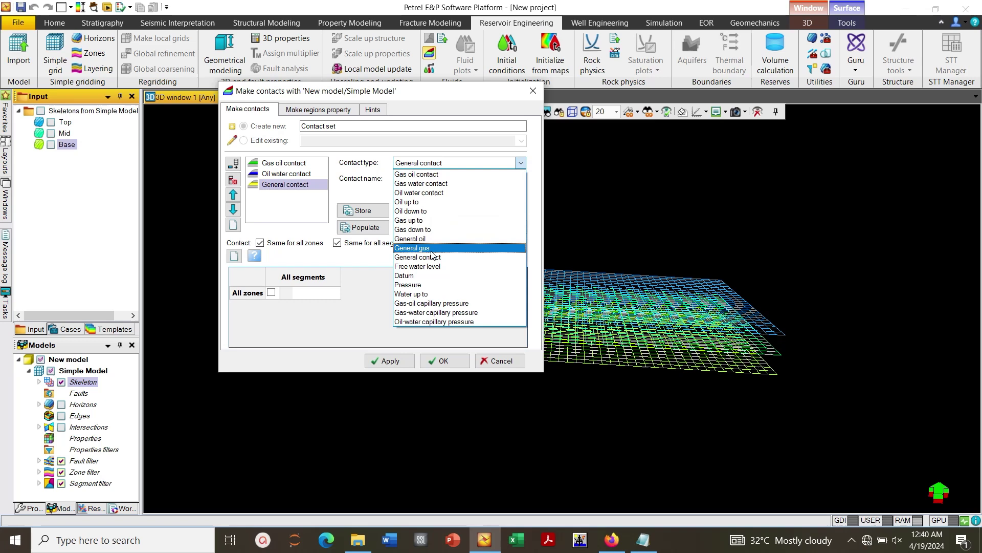
pyautogui.click(421, 275)
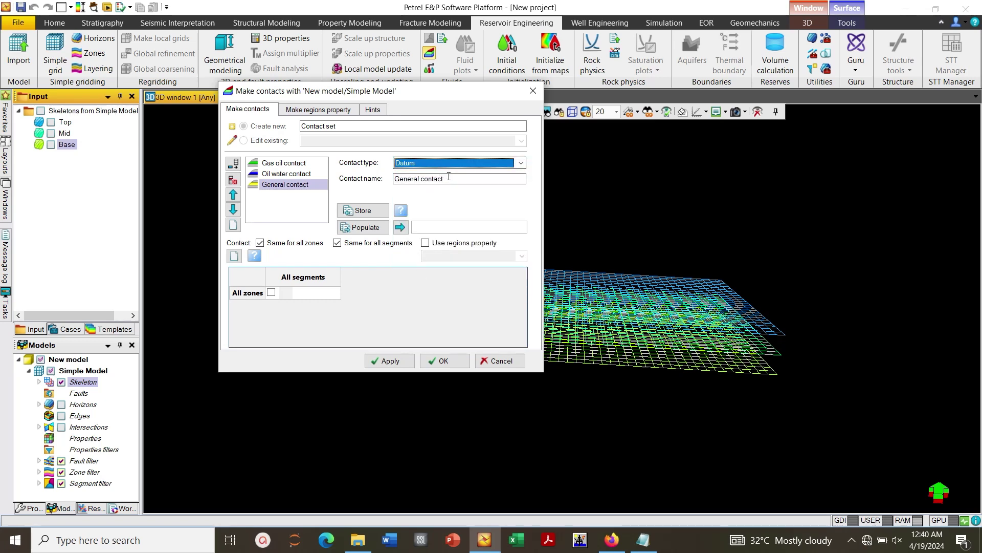
pyautogui.press('Tab')
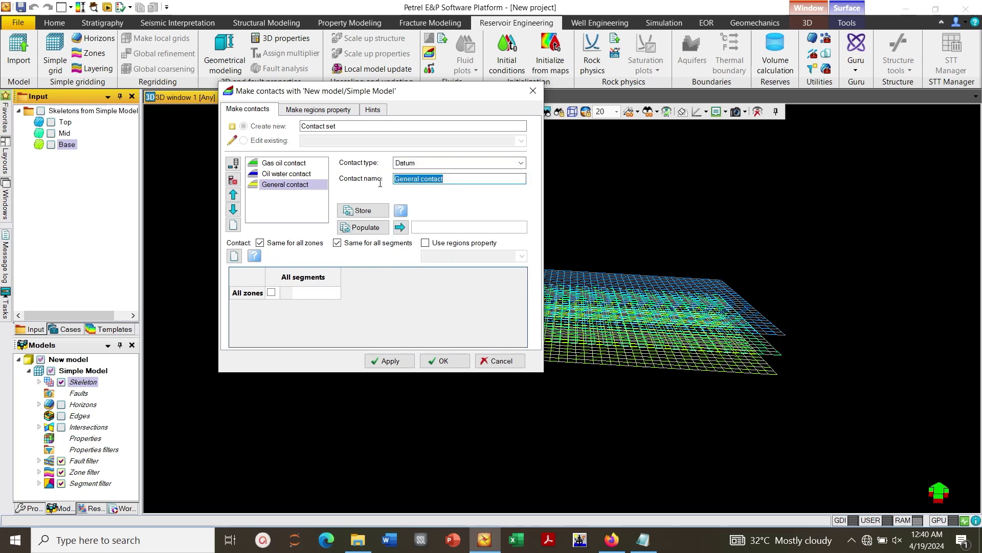
pyautogui.write('Datum')
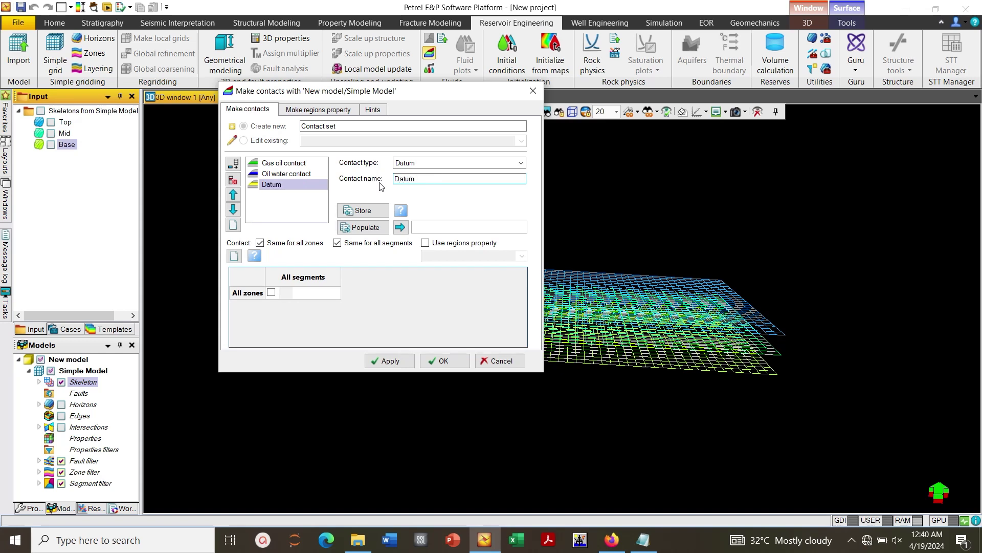
pyautogui.write(' Height')
pyautogui.click(330, 292)
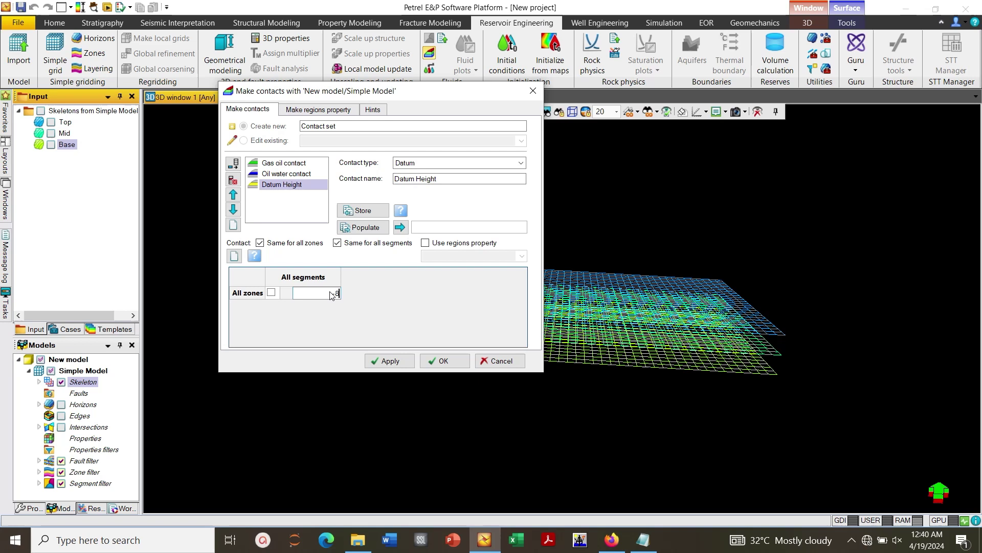
pyautogui.write('-8010')
# - Add a Pressure-type contact named Reservoir Pressure at 4000 for all zones, apply and close
pyautogui.click(234, 164)
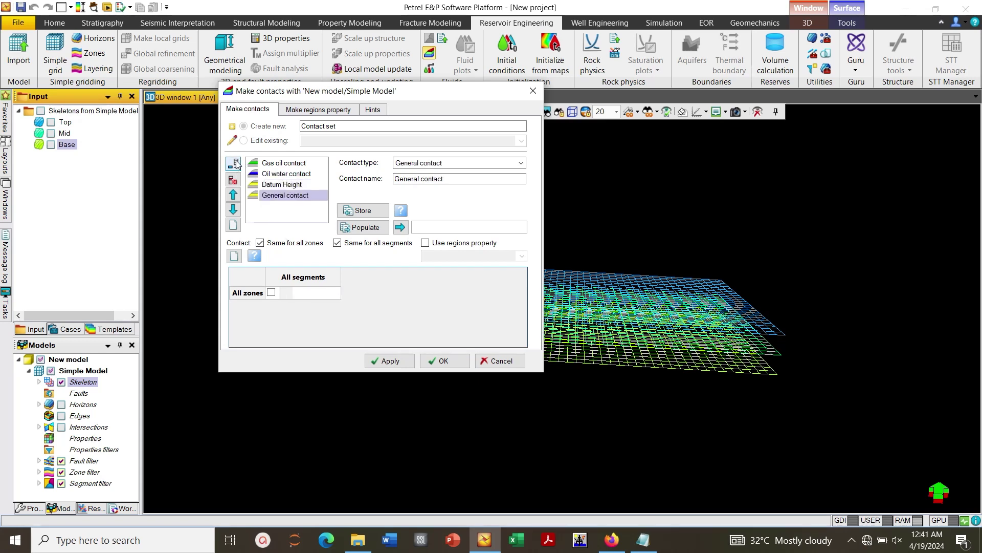
pyautogui.click(427, 164)
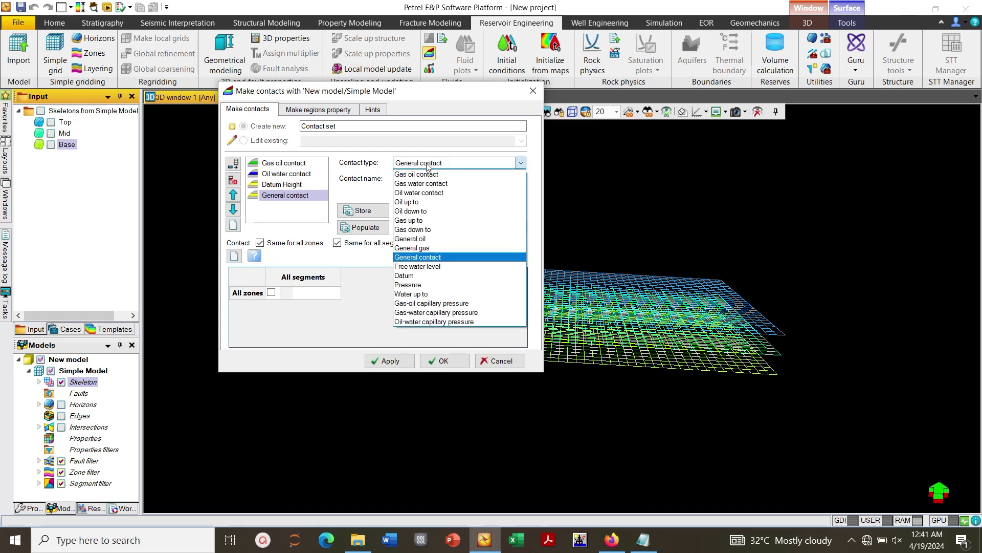
pyautogui.click(399, 285)
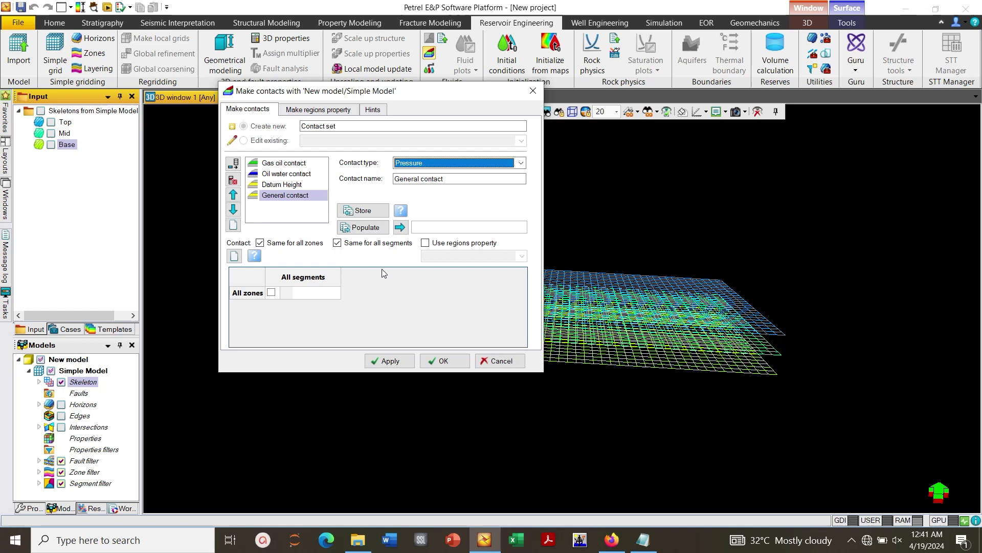
pyautogui.press('Tab')
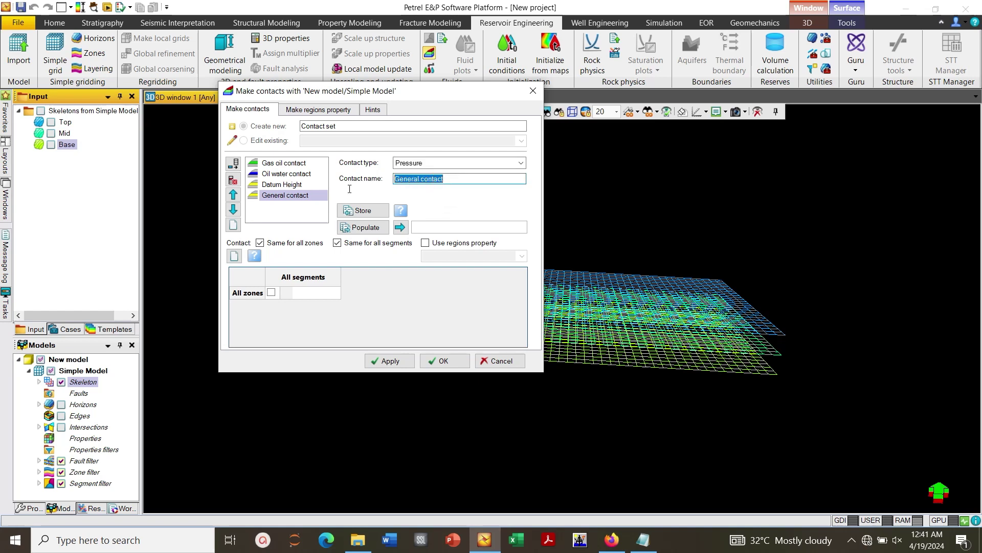
pyautogui.write('Reservoir')
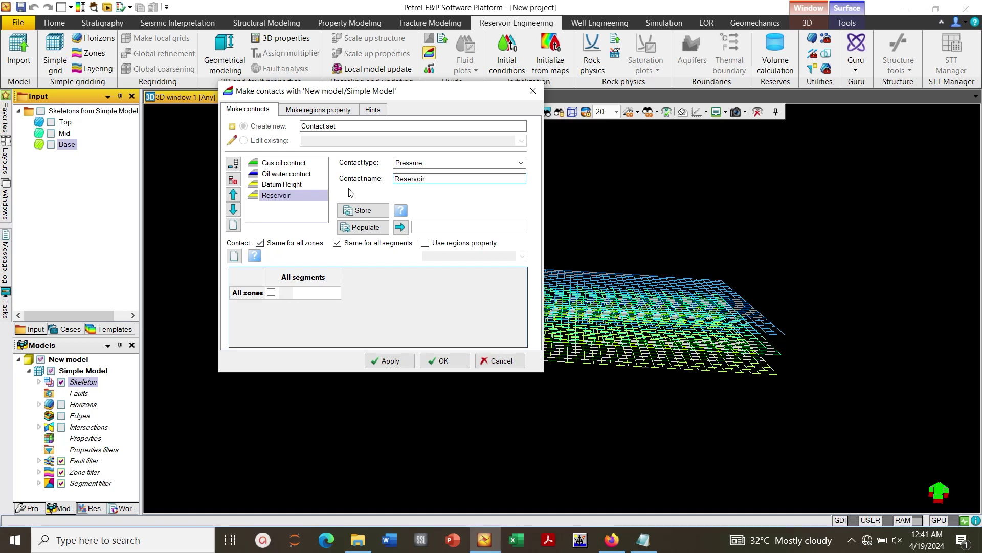
pyautogui.write('Pressure')
pyautogui.click(306, 293)
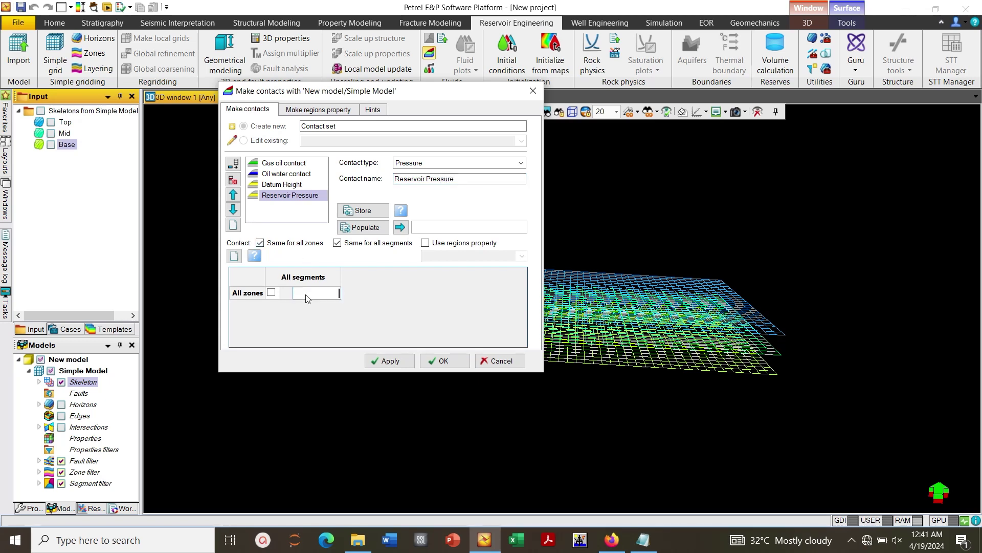
pyautogui.write('4000')
pyautogui.click(388, 361)
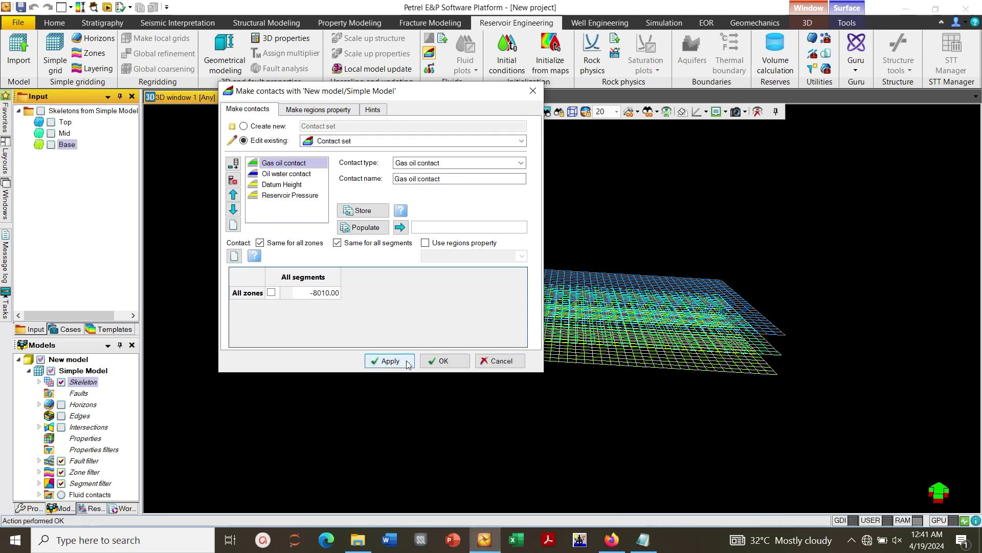
pyautogui.click(441, 361)
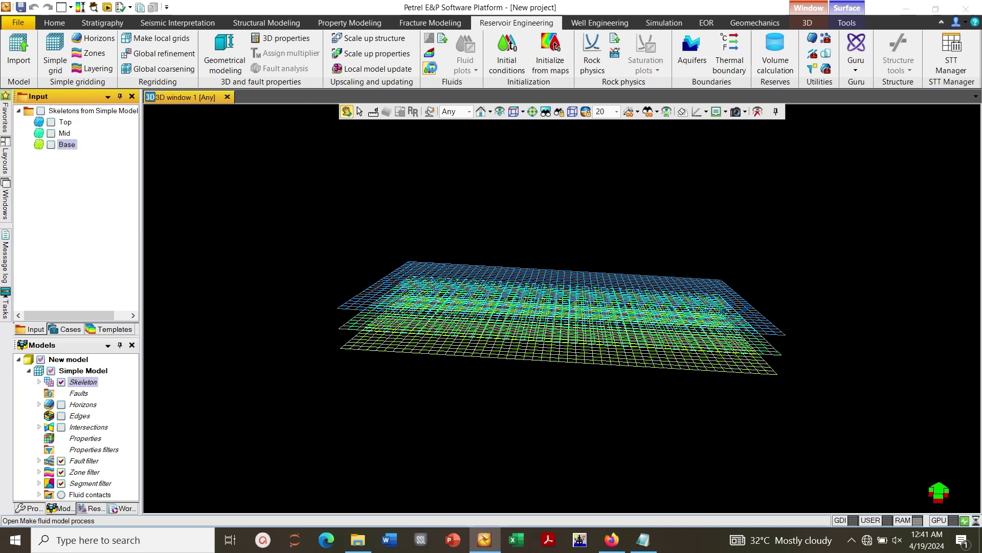
# - Fill a new fluid model from the Light oil + gas preset and view its Initial conditions
pyautogui.click(430, 68)
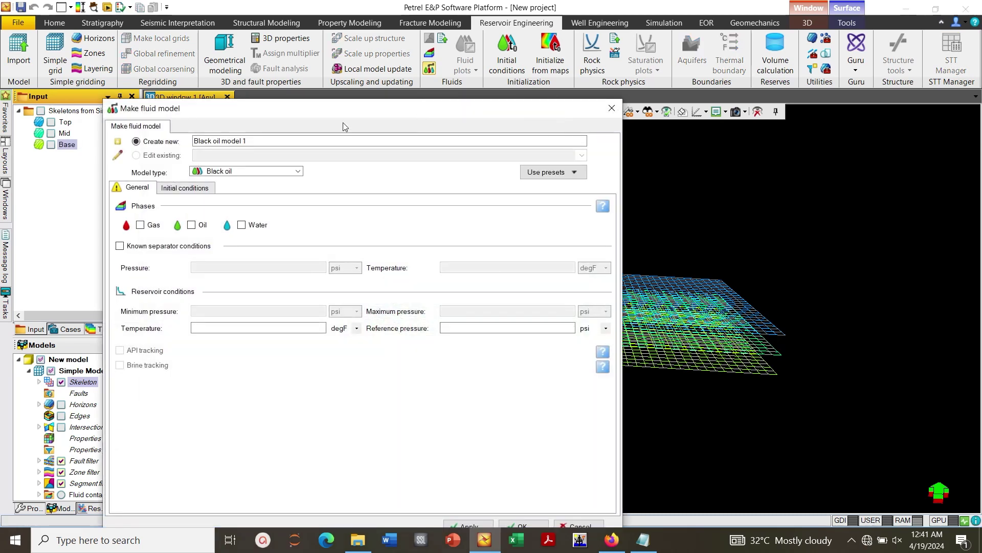
pyautogui.moveTo(344, 108); pyautogui.dragTo(445, 21)
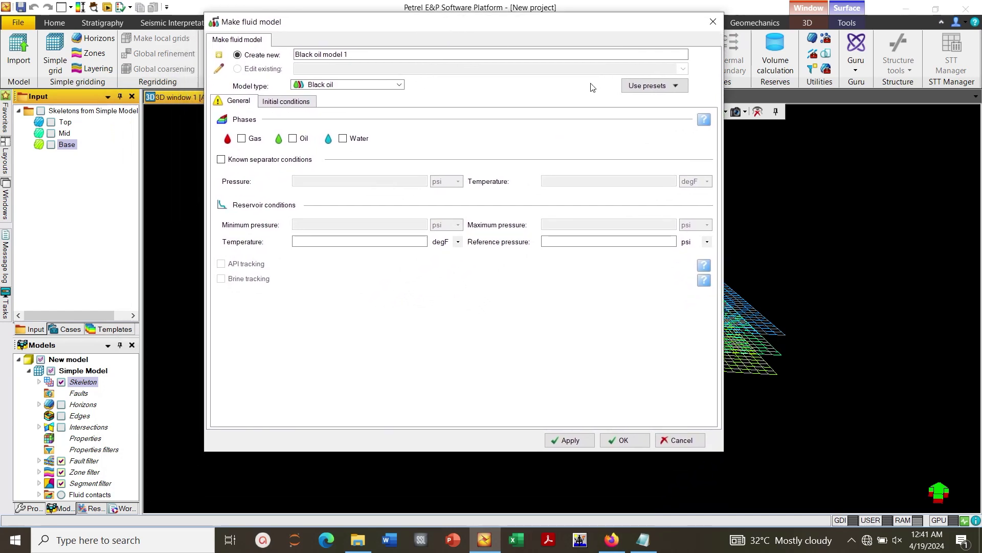
pyautogui.click(636, 87)
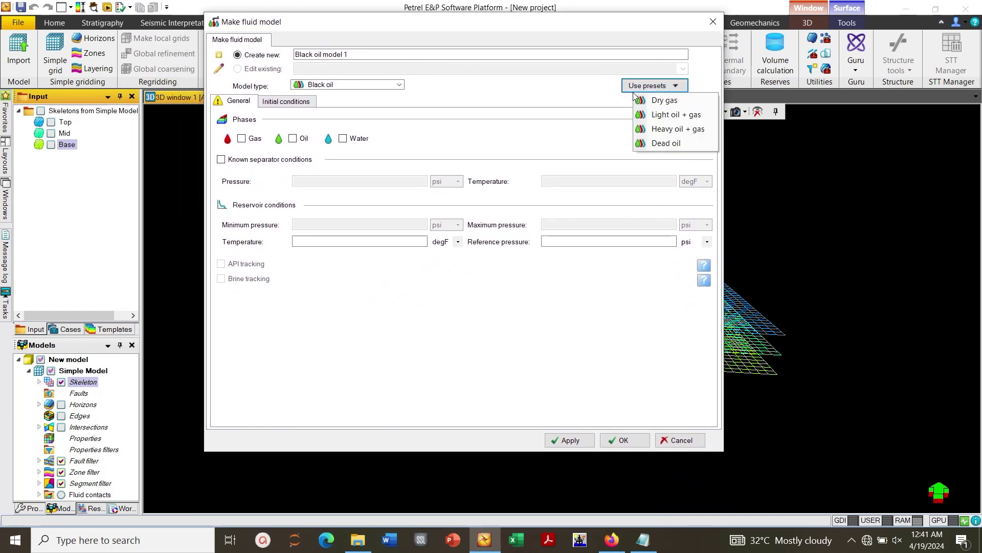
pyautogui.click(660, 114)
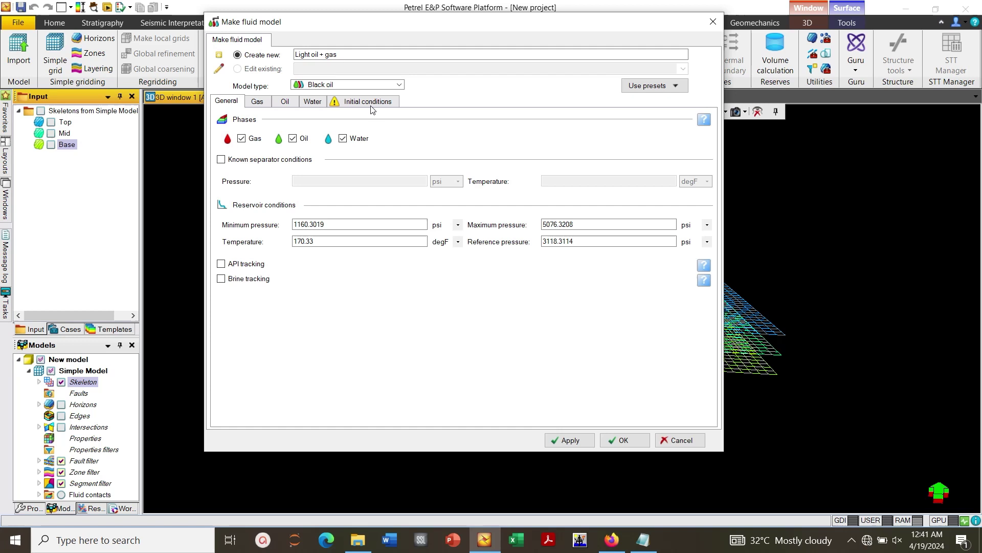
pyautogui.click(370, 104)
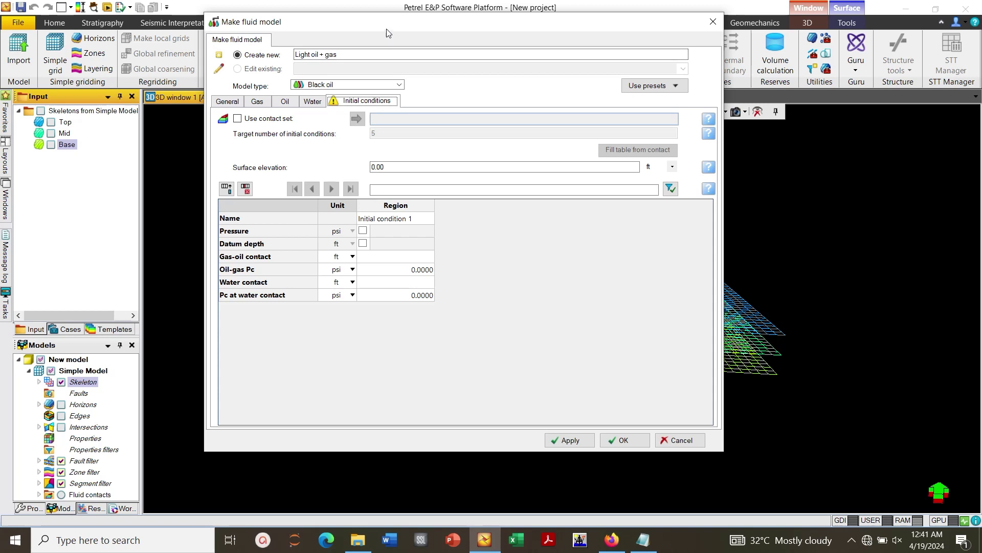
pyautogui.moveTo(388, 32); pyautogui.dragTo(403, 22)
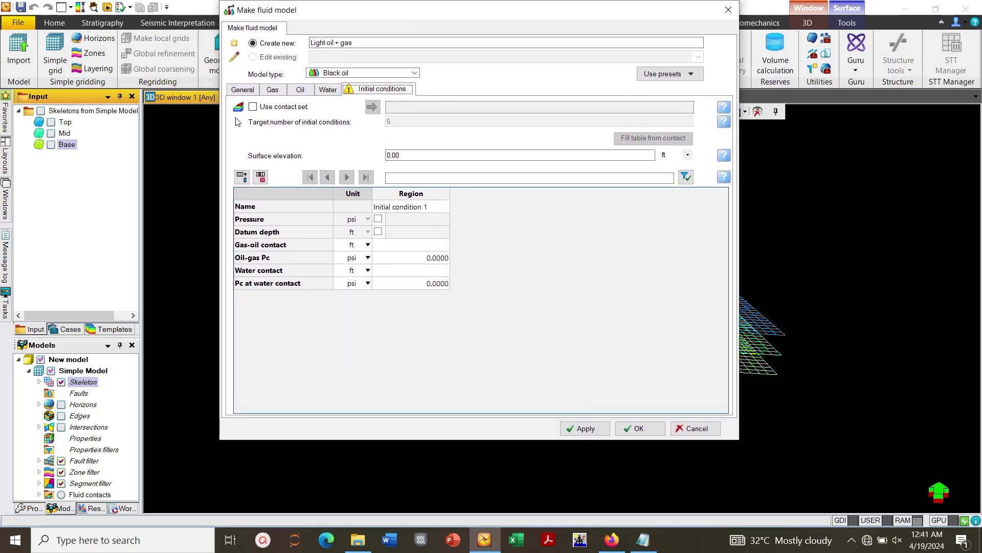
# - Enable Use contact set and select the Contact set under Fluid contacts in the Models tree
pyautogui.click(253, 107)
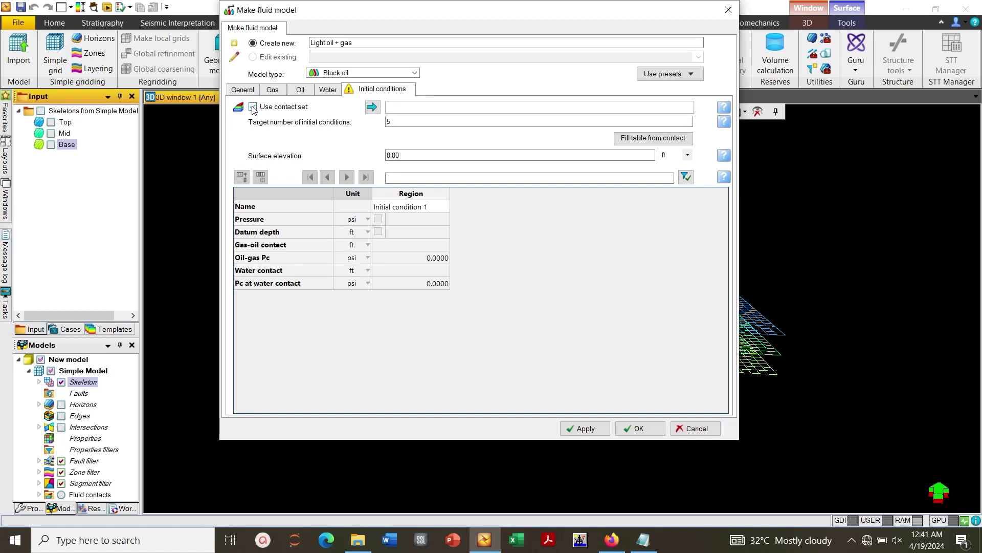
pyautogui.click(28, 376)
pyautogui.click(28, 376)
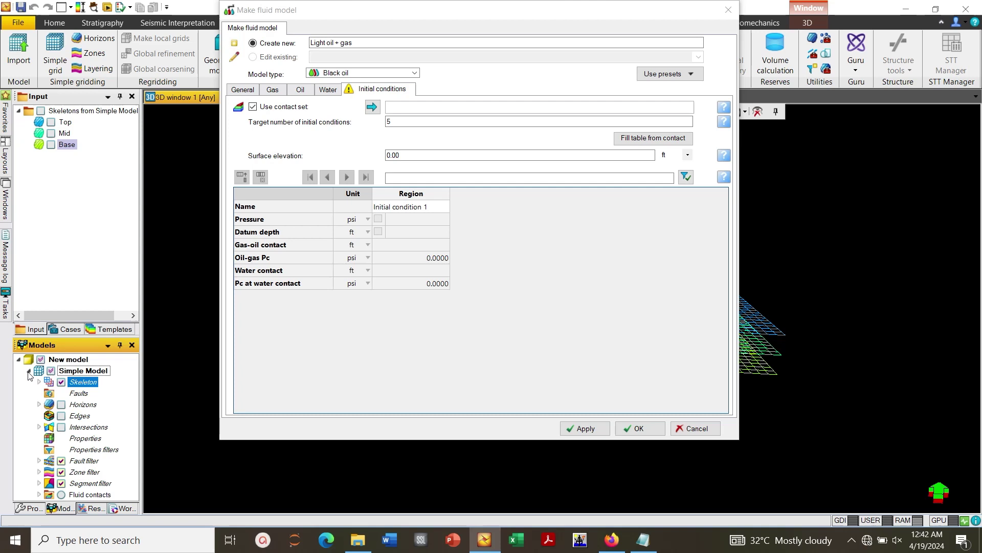
pyautogui.click(40, 495)
pyautogui.scroll(-1, 136, 469)
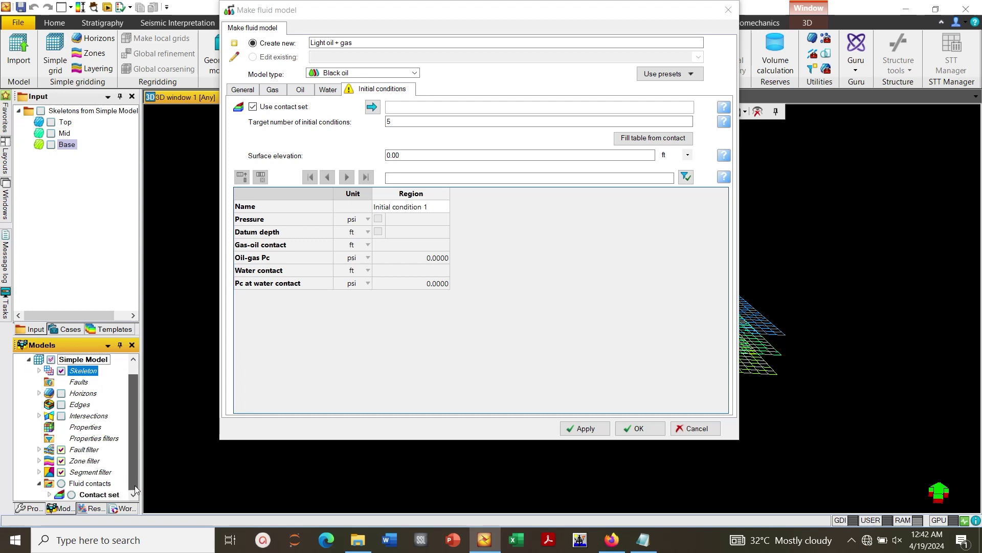
pyautogui.click(98, 497)
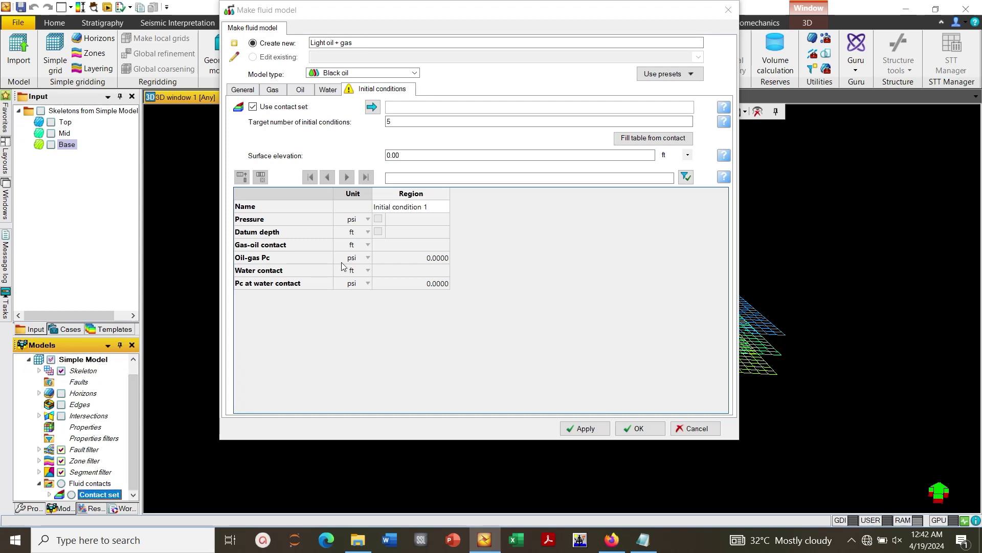
# - Load the Contact set, fill the initial conditions table from it, and create the fluid model
pyautogui.click(371, 107)
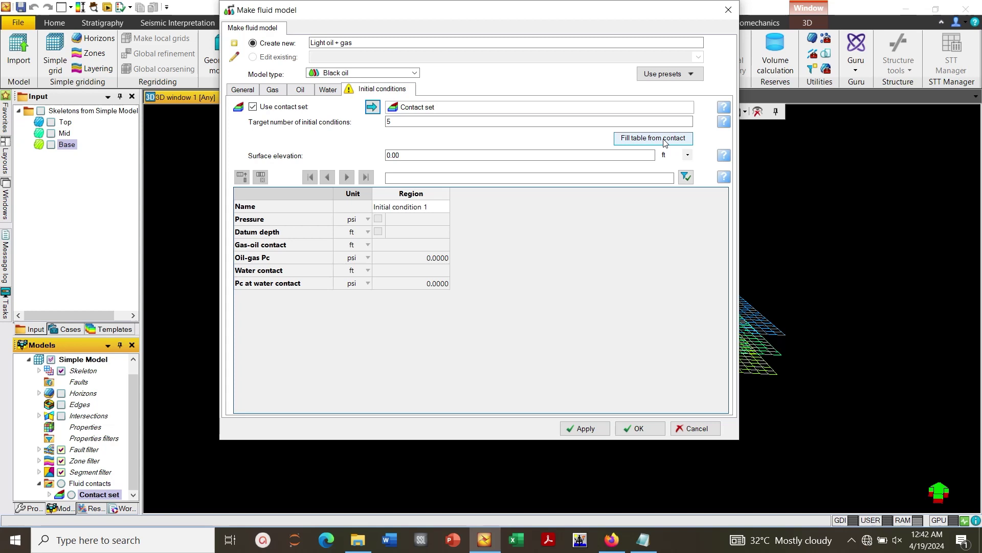
pyautogui.click(664, 139)
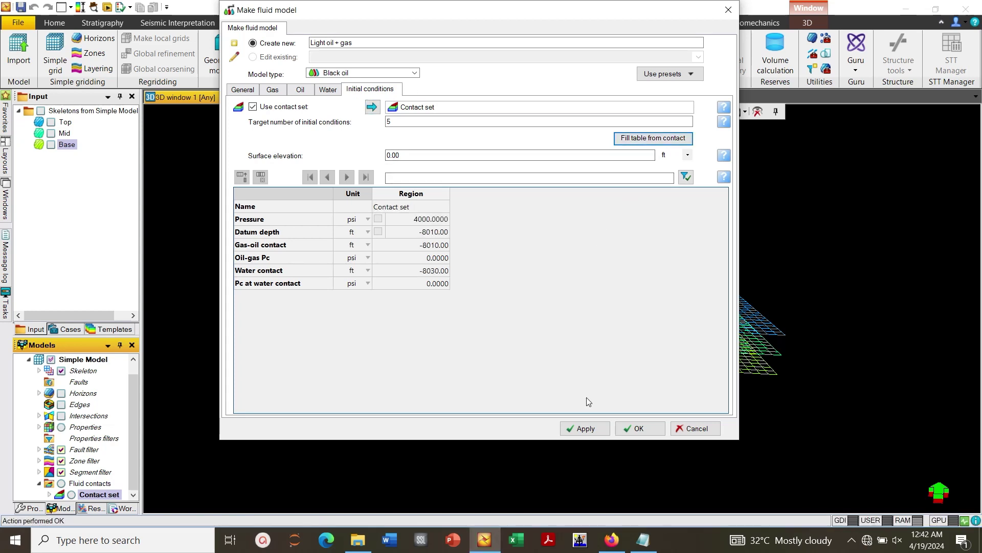
pyautogui.click(605, 433)
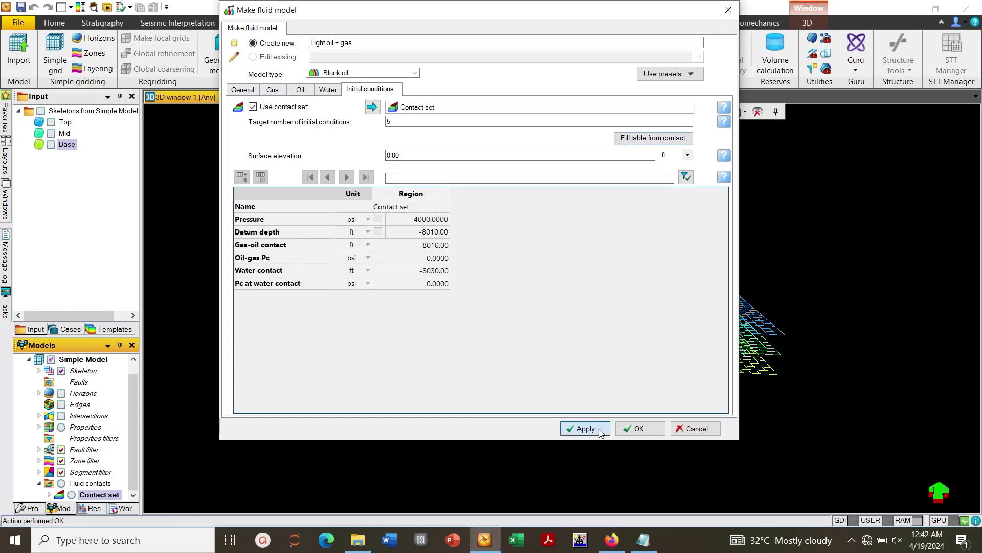
pyautogui.click(632, 429)
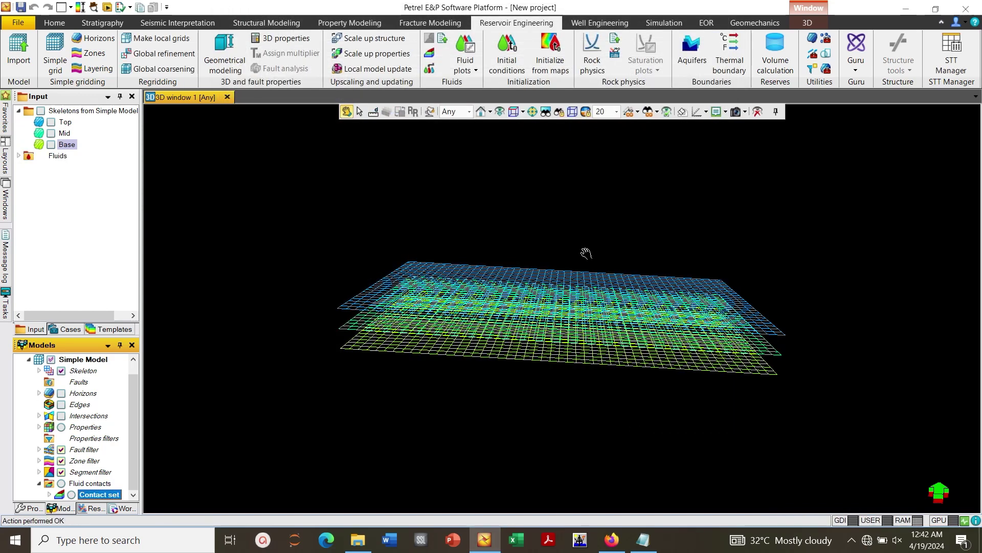
# - Plot the Light oil + gas model's black oil oil-phase curves, then its gas-phase curves
pyautogui.click(476, 70)
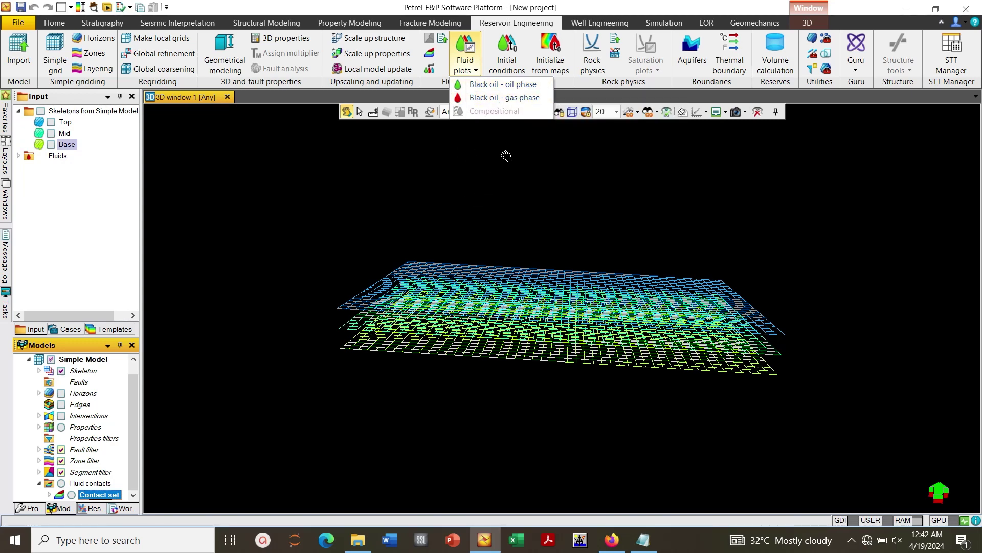
pyautogui.click(481, 83)
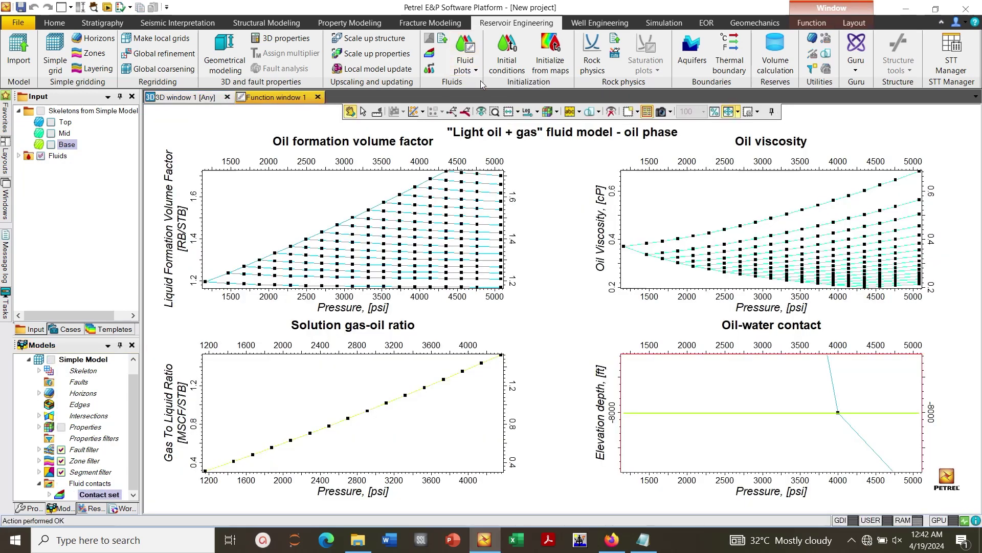
pyautogui.click(476, 71)
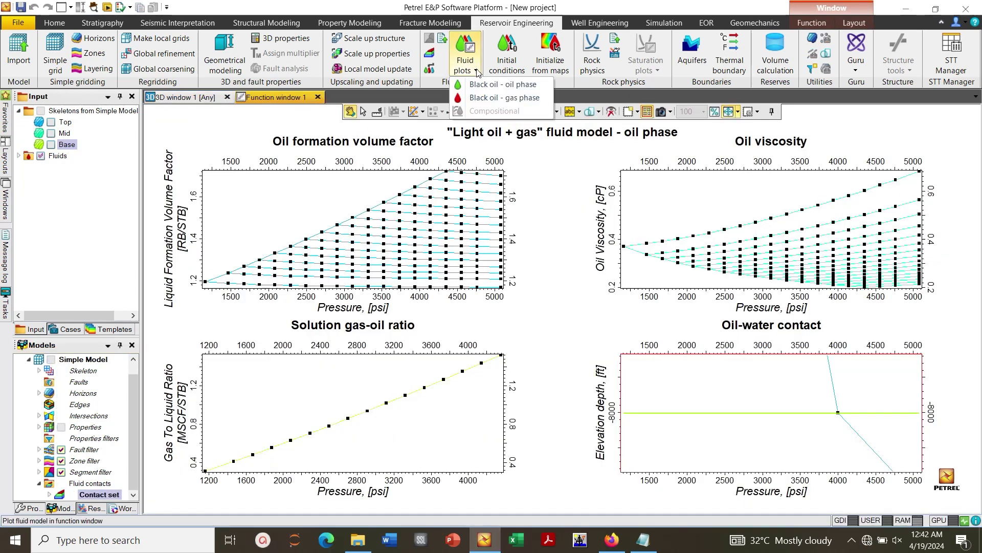
pyautogui.click(477, 97)
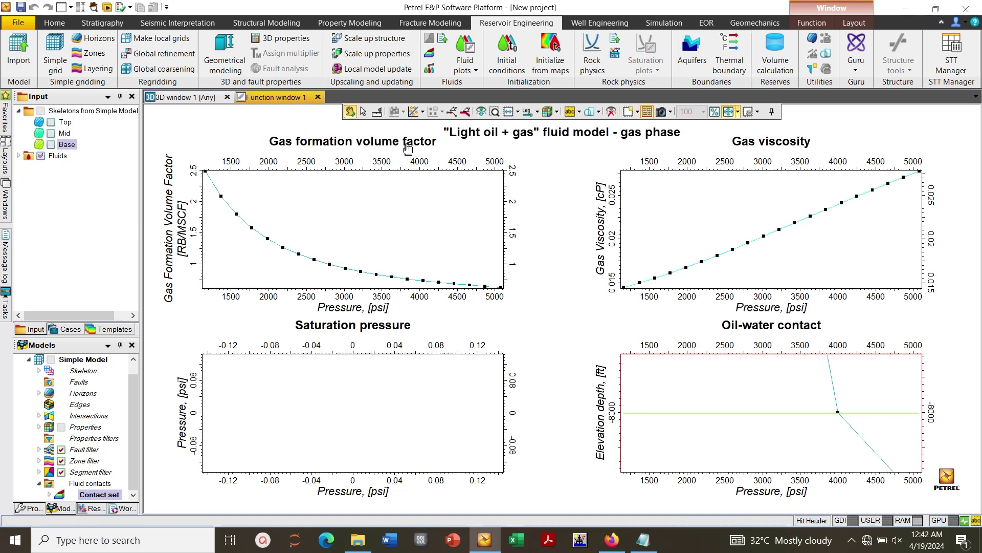
# - Create a Sand 1 saturation function from the Sand preset
pyautogui.click(591, 64)
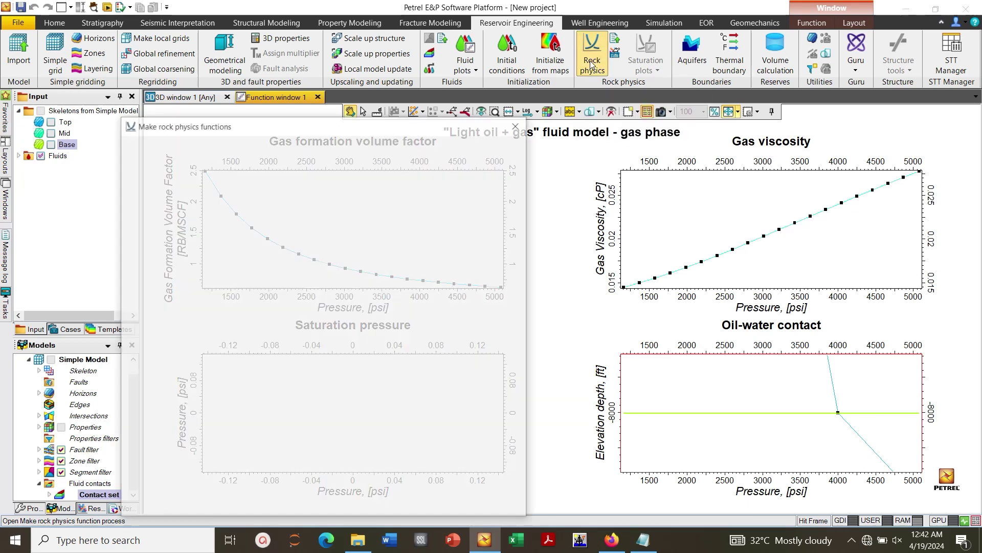
pyautogui.moveTo(423, 129); pyautogui.dragTo(487, 70)
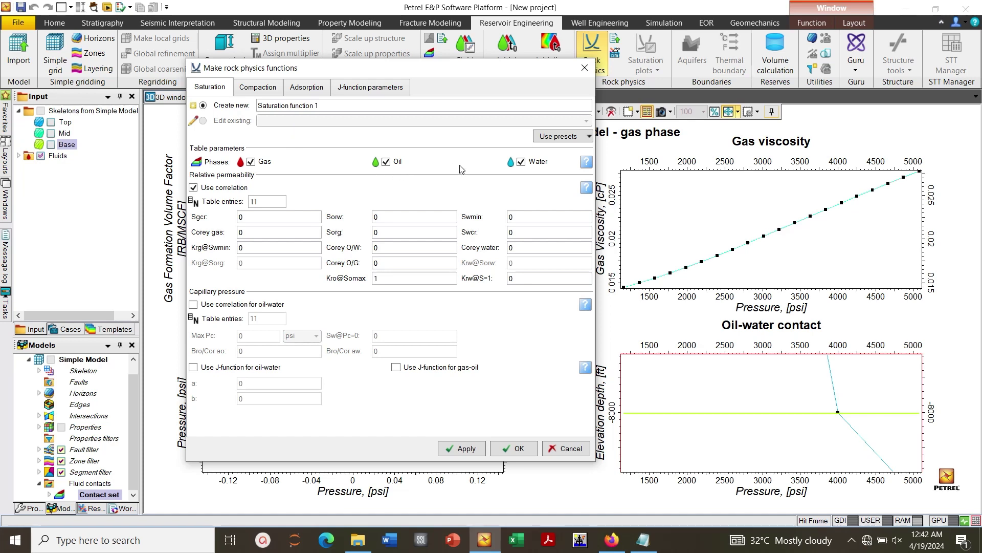
pyautogui.click(539, 139)
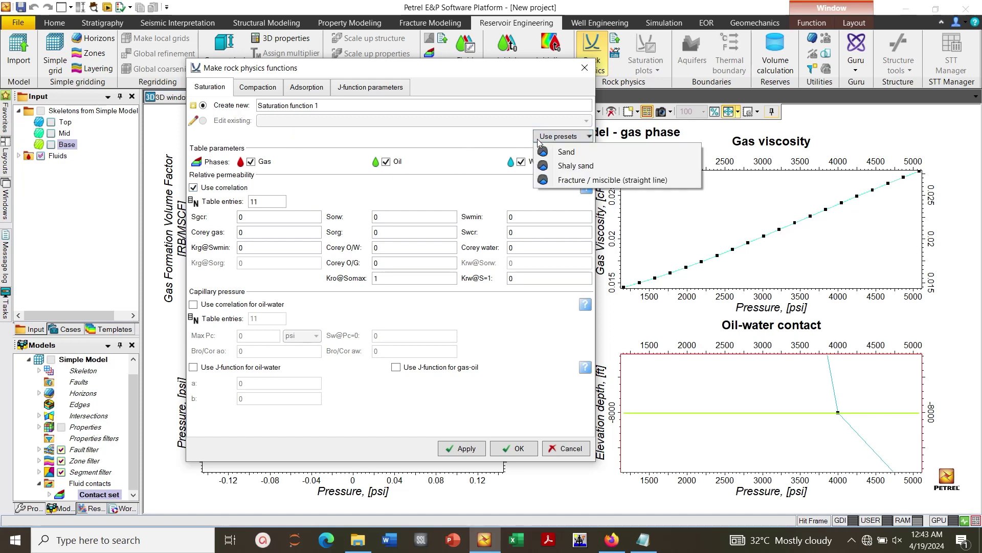
pyautogui.click(563, 153)
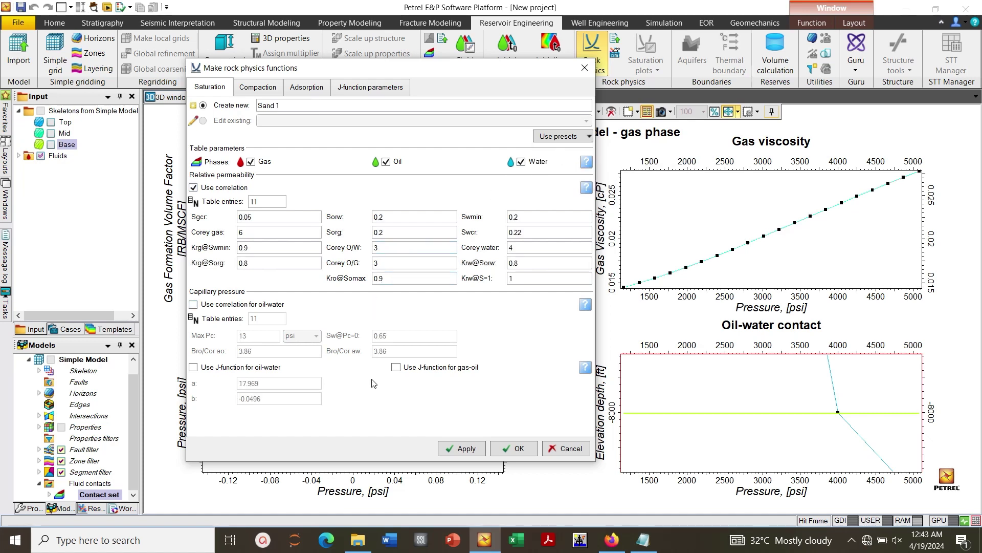
pyautogui.click(458, 450)
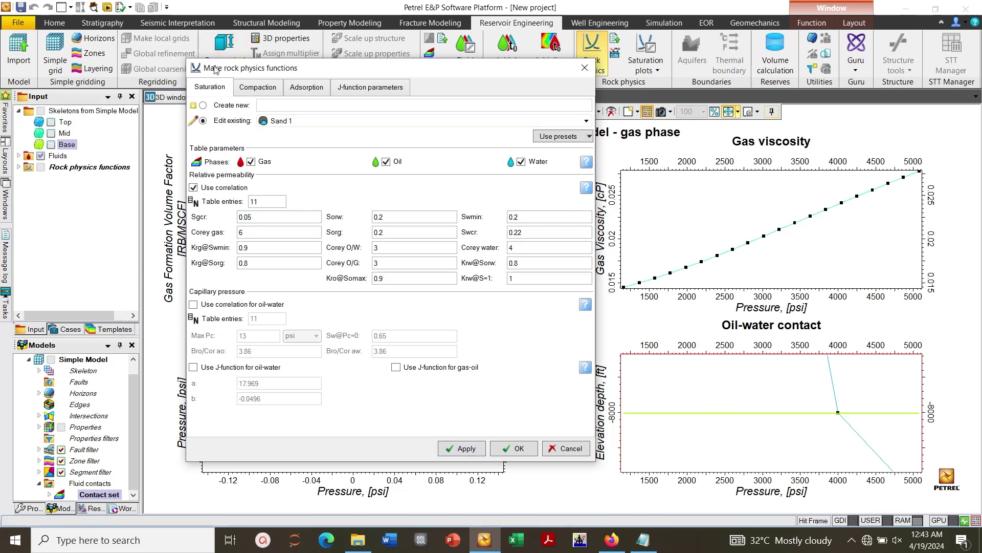
# - Create a Consolidated sandstone 1 compaction function from its preset and close the dialog
pyautogui.click(249, 91)
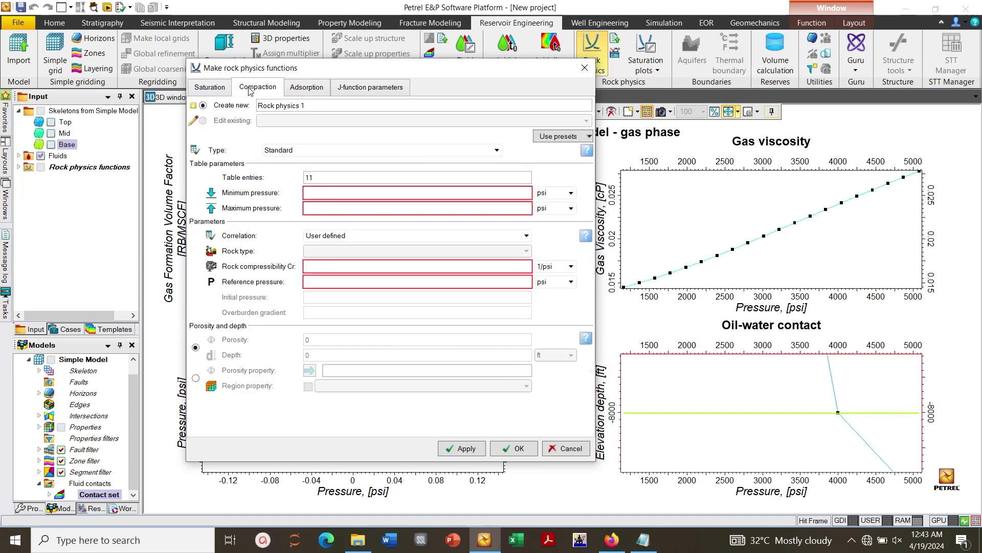
pyautogui.click(559, 137)
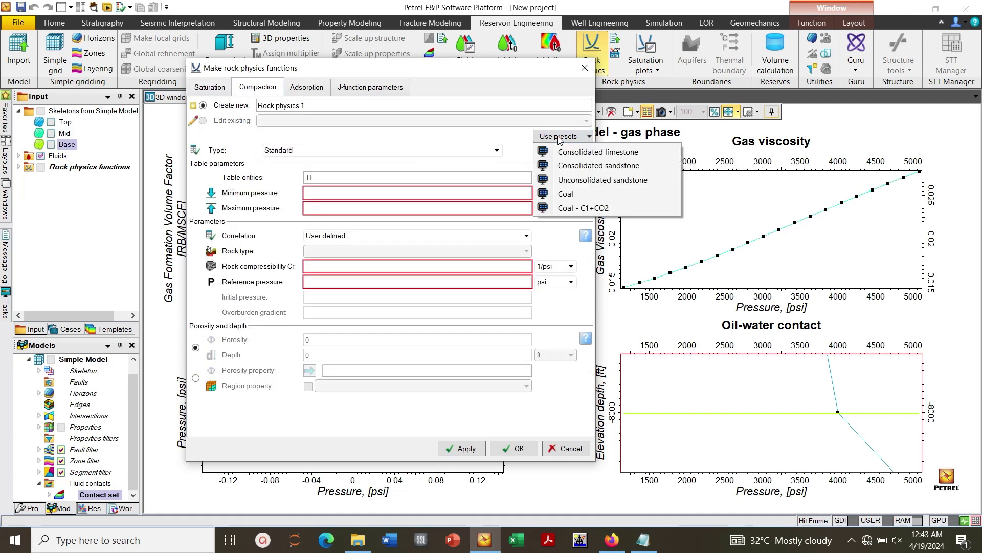
pyautogui.click(562, 166)
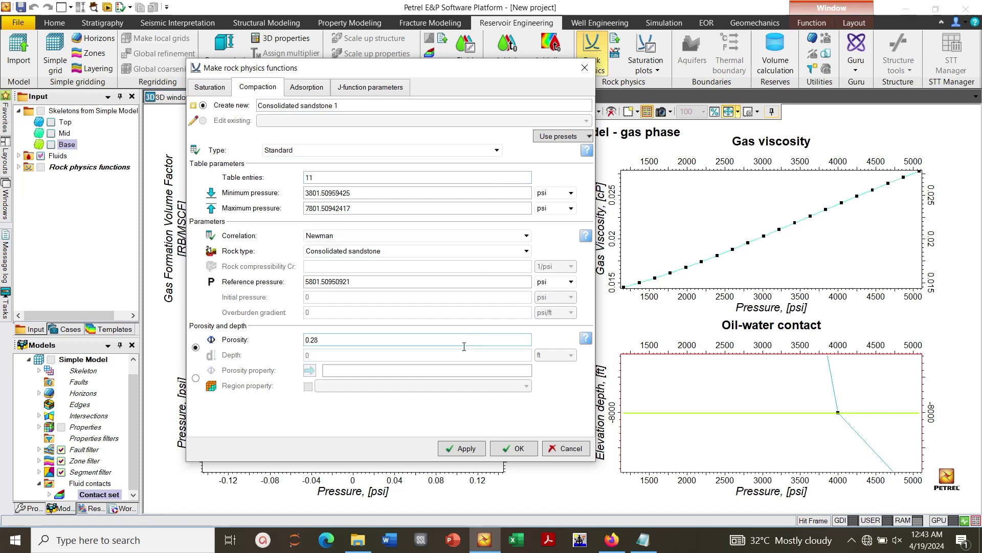
pyautogui.click(466, 449)
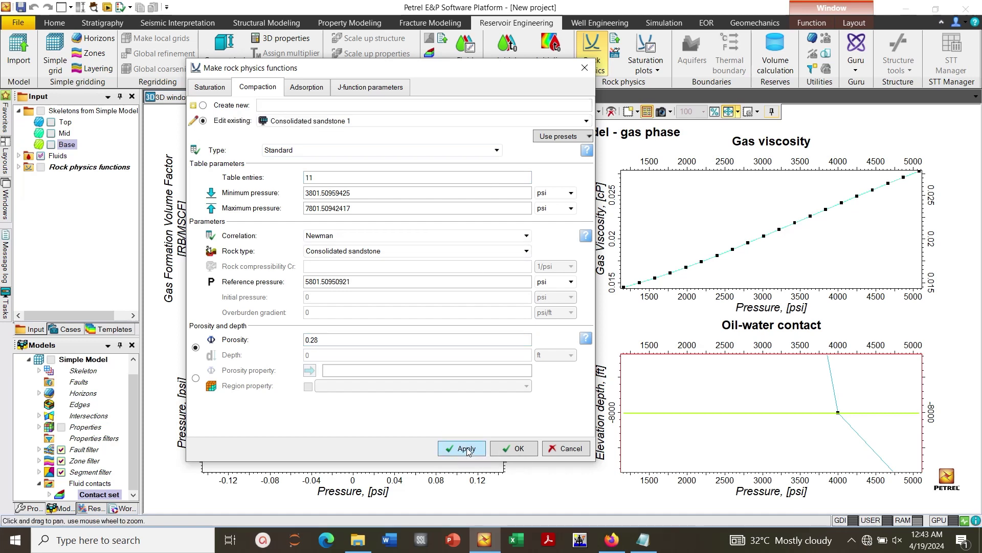
pyautogui.click(527, 449)
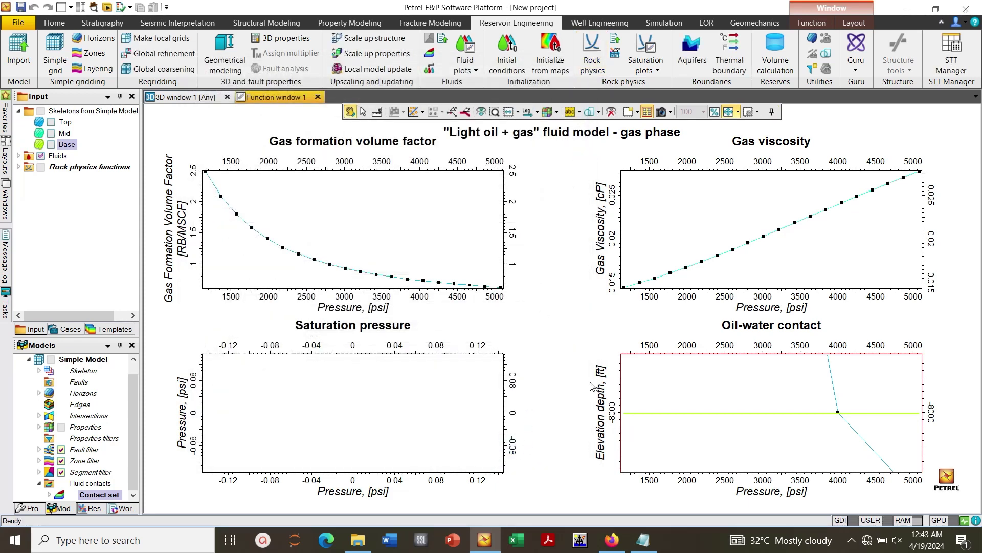
# - Close Function window 1 to return to 3D window 1 showing the Simple Model grid
pyautogui.click(852, 540)
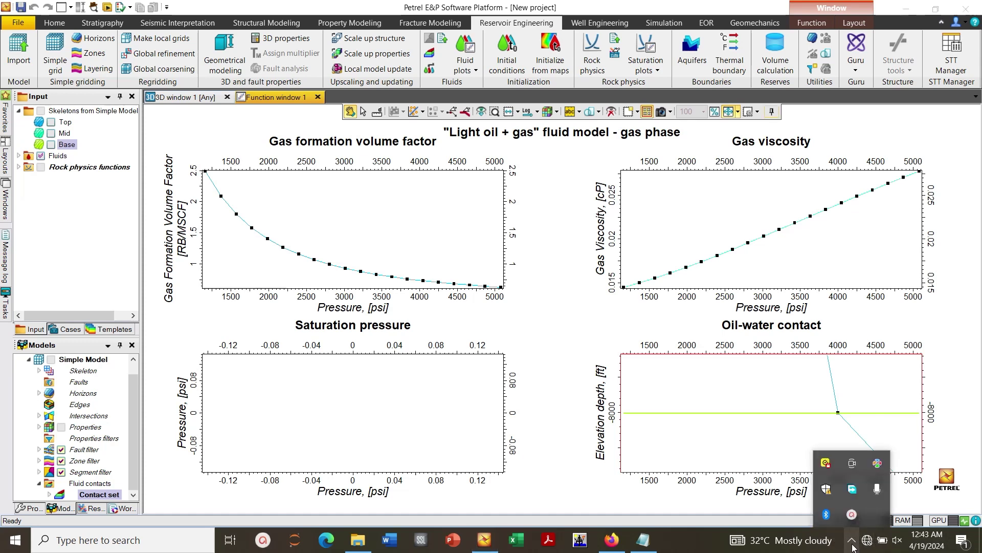
pyautogui.click(852, 540)
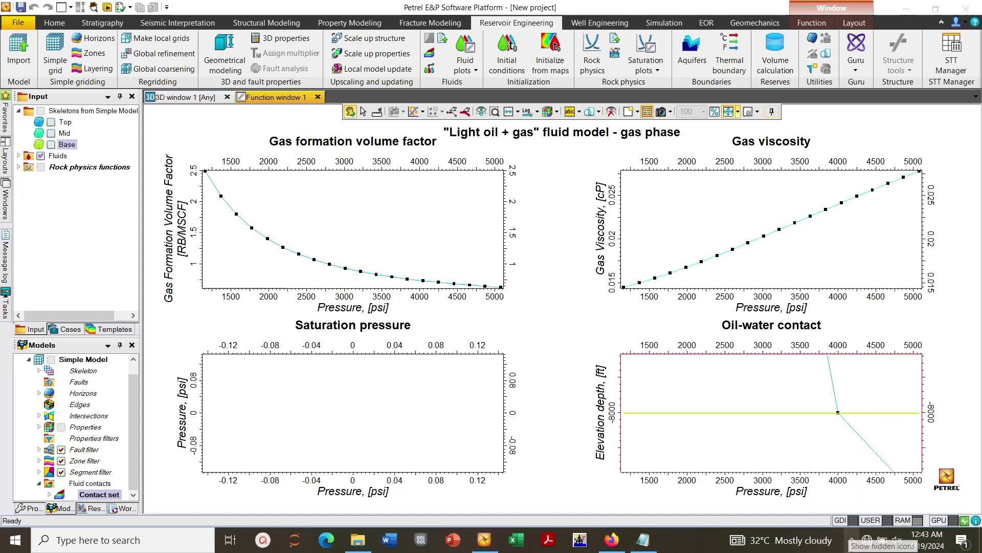
pyautogui.click(852, 542)
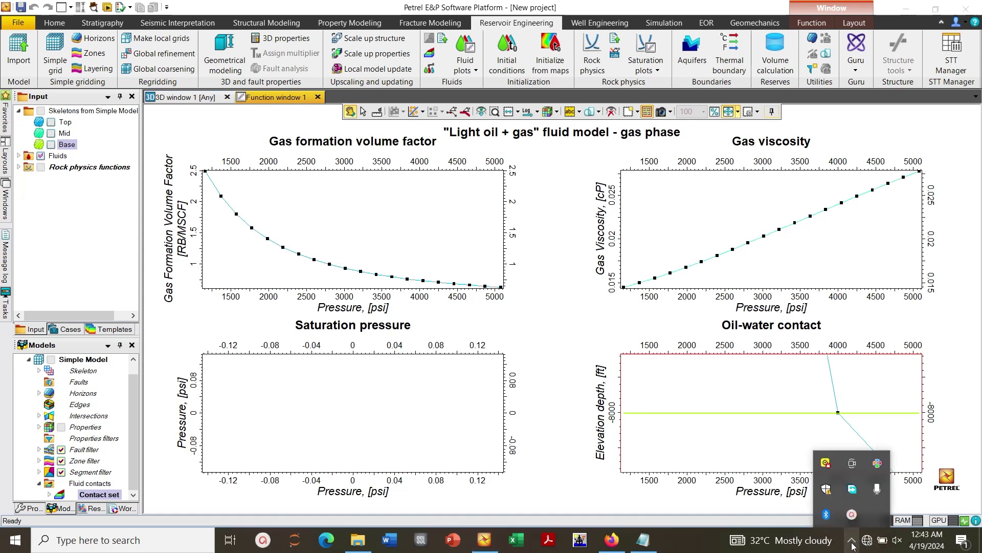
pyautogui.click(852, 515)
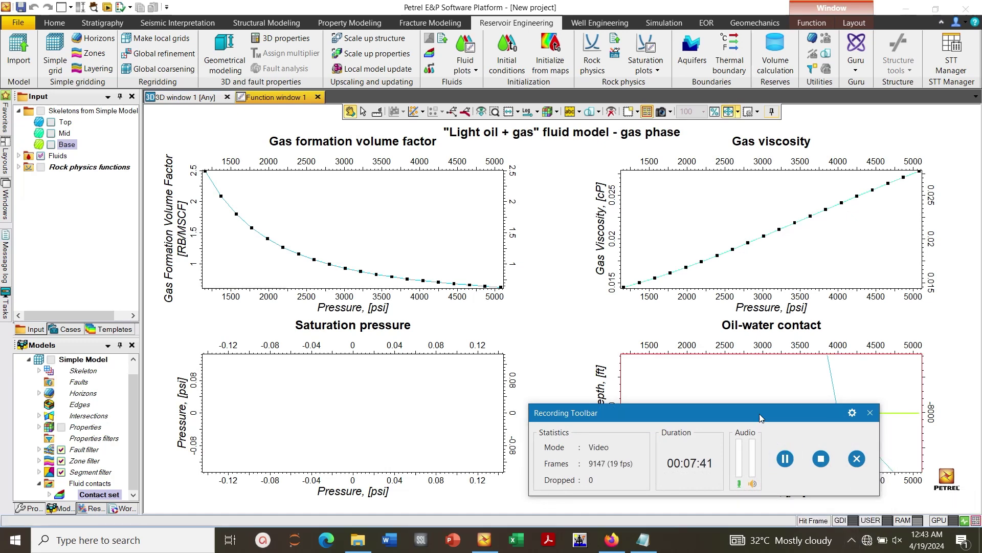
pyautogui.moveTo(762, 421); pyautogui.dragTo(773, 552)
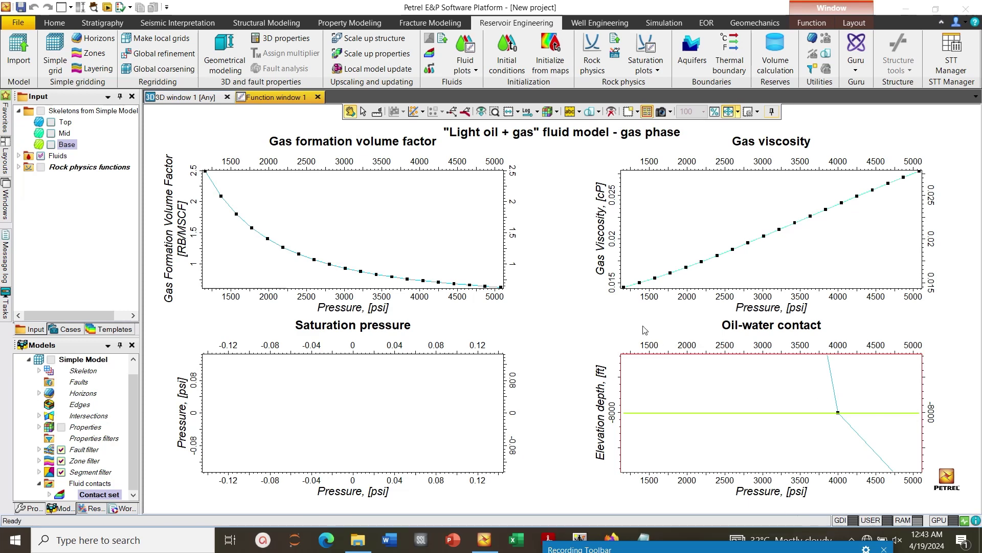
pyautogui.click(318, 97)
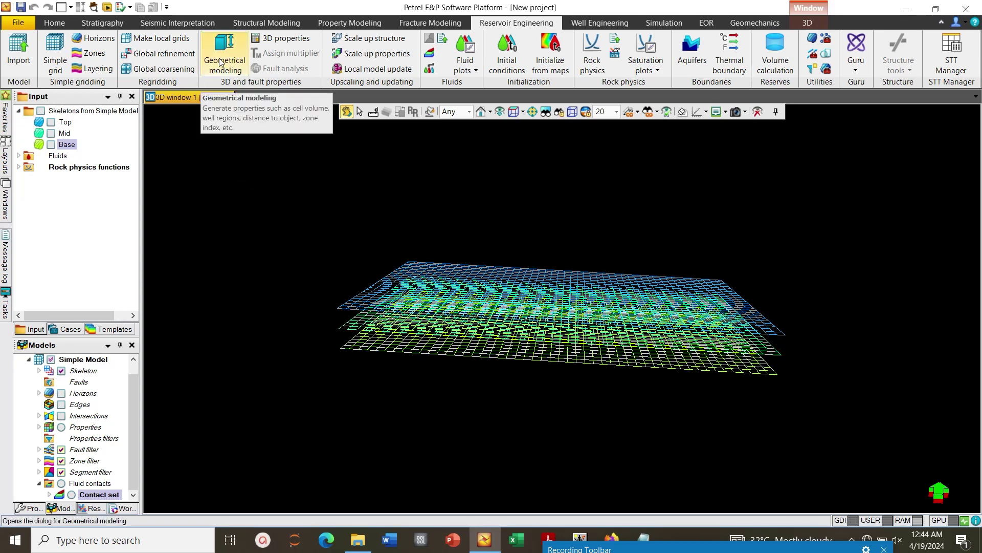
# - Save the project as 'Simple Simulation' in the PETREL 2024 EX folder using Save project as
pyautogui.click(15, 23)
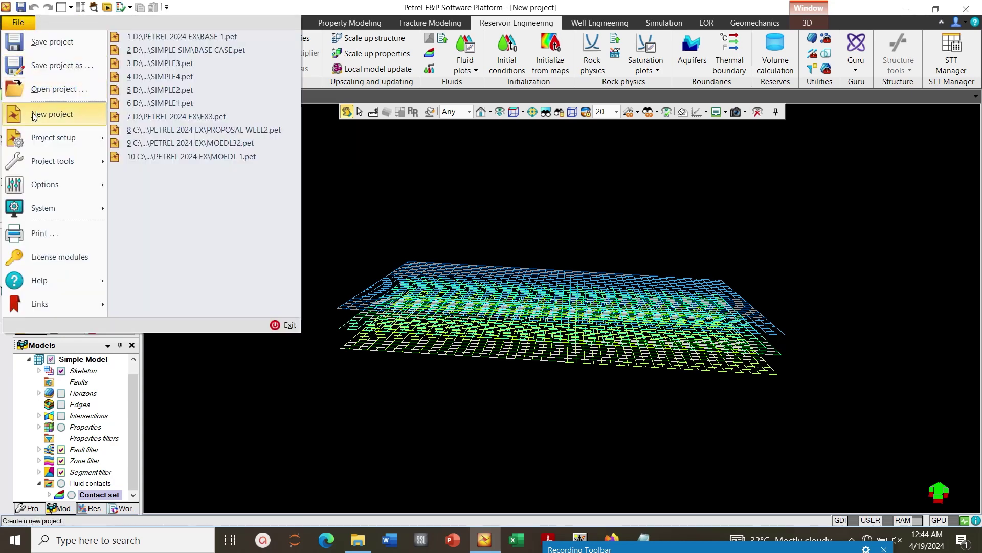
pyautogui.moveTo(77, 162)
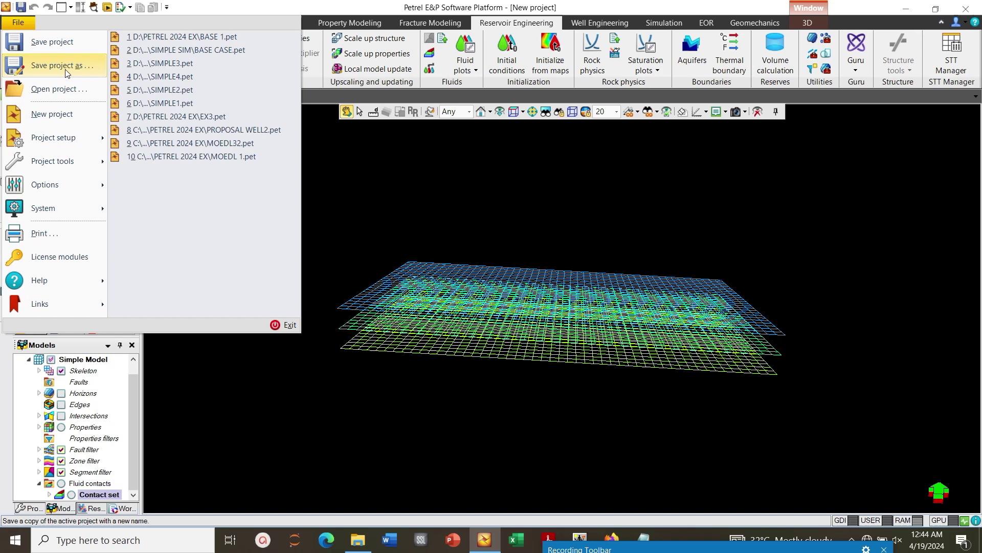
pyautogui.click(65, 69)
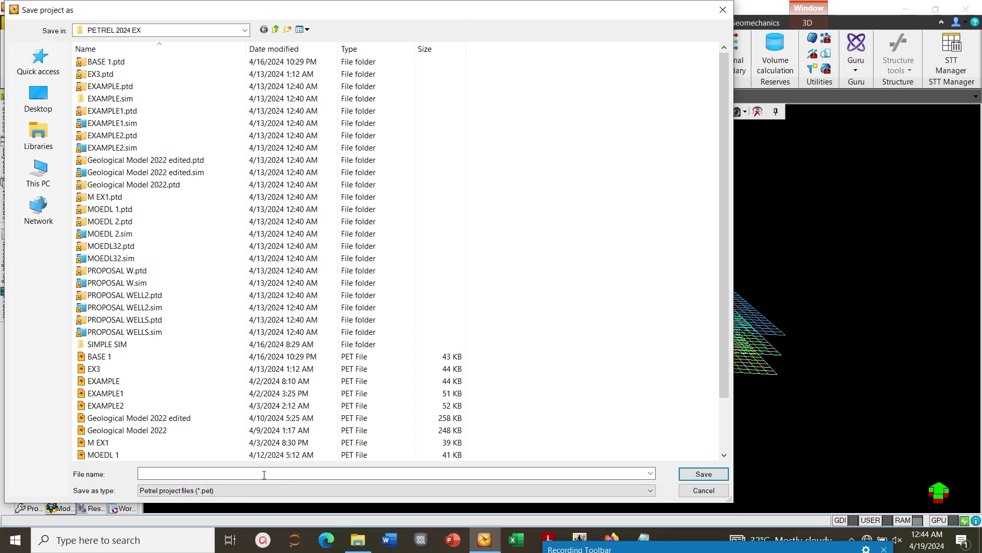
pyautogui.write('Simple')
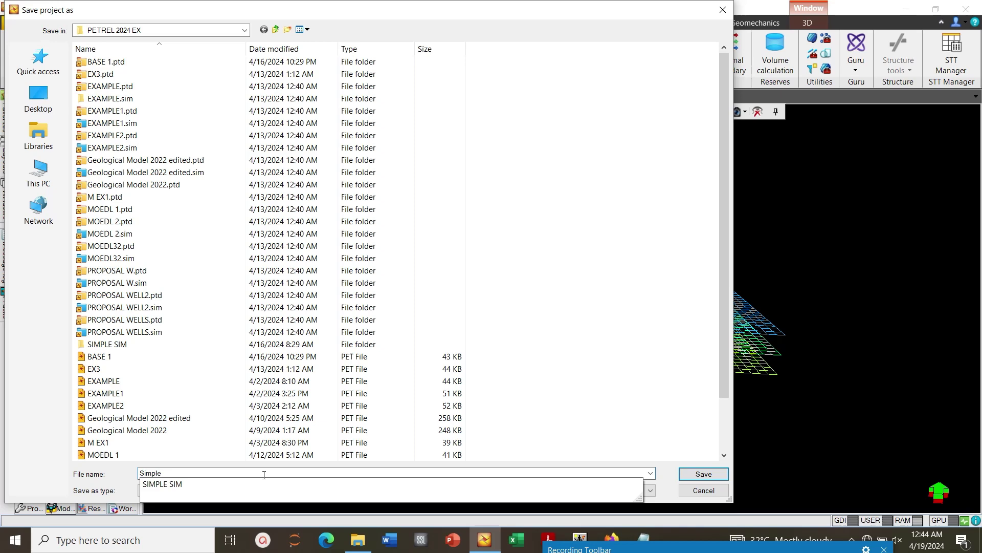
pyautogui.write('Simulation')
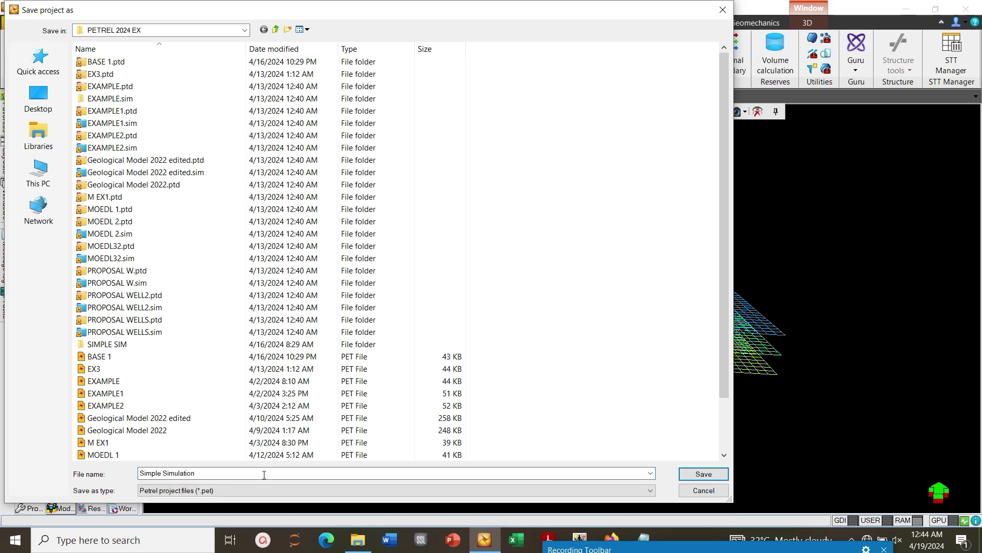
pyautogui.press('Return')
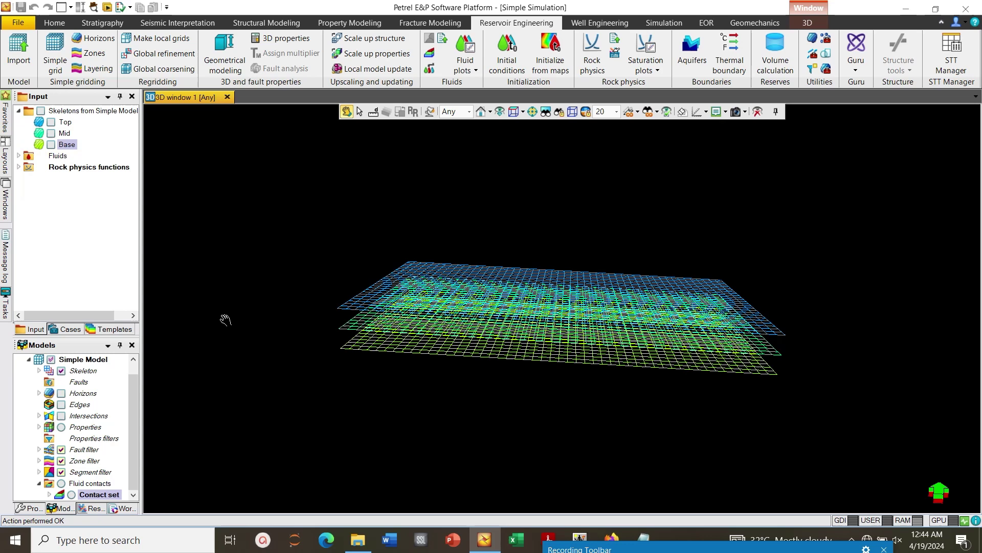
# - Open Geometrical modeling for the Simple Model with Constant value as the method
pyautogui.click(216, 66)
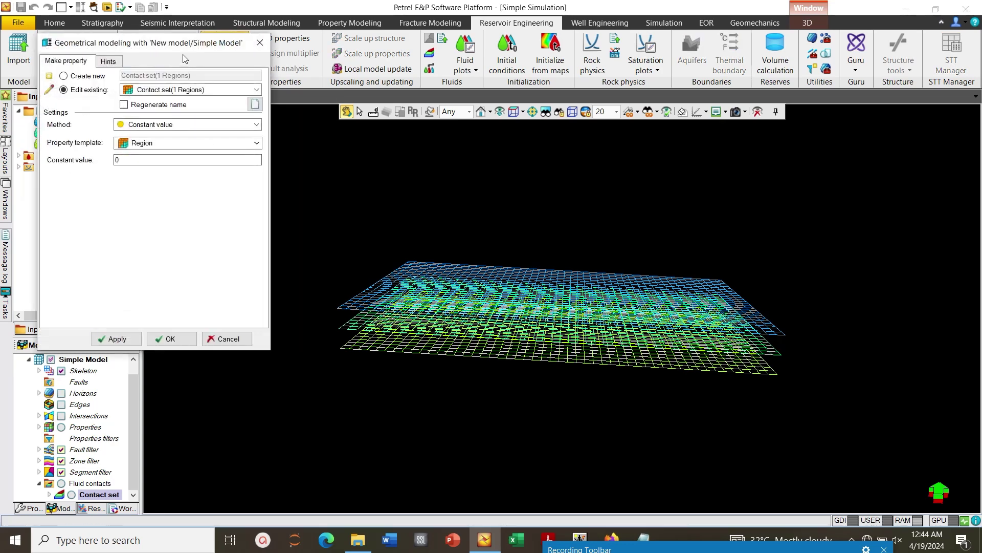
pyautogui.moveTo(181, 45); pyautogui.dragTo(325, 82)
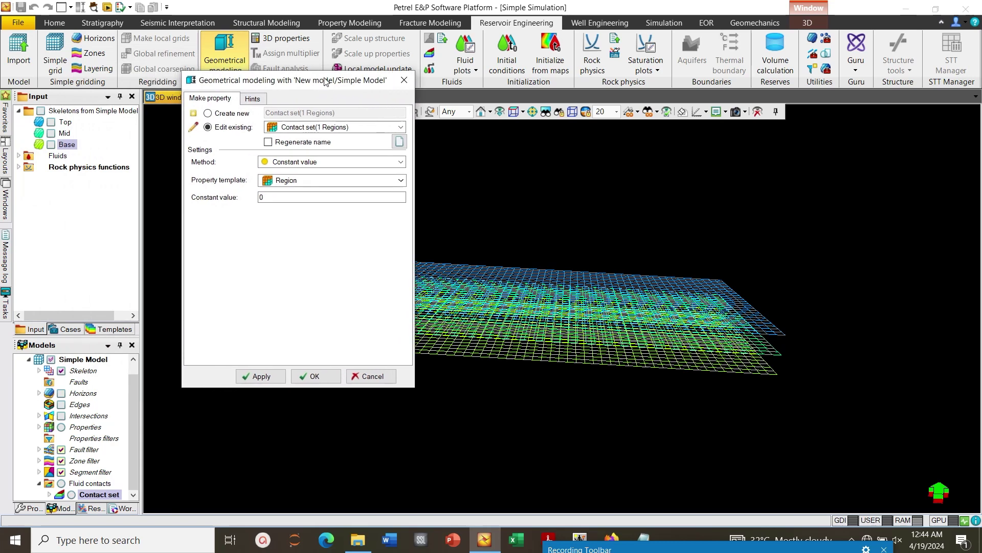
pyautogui.click(400, 162)
pyautogui.click(401, 162)
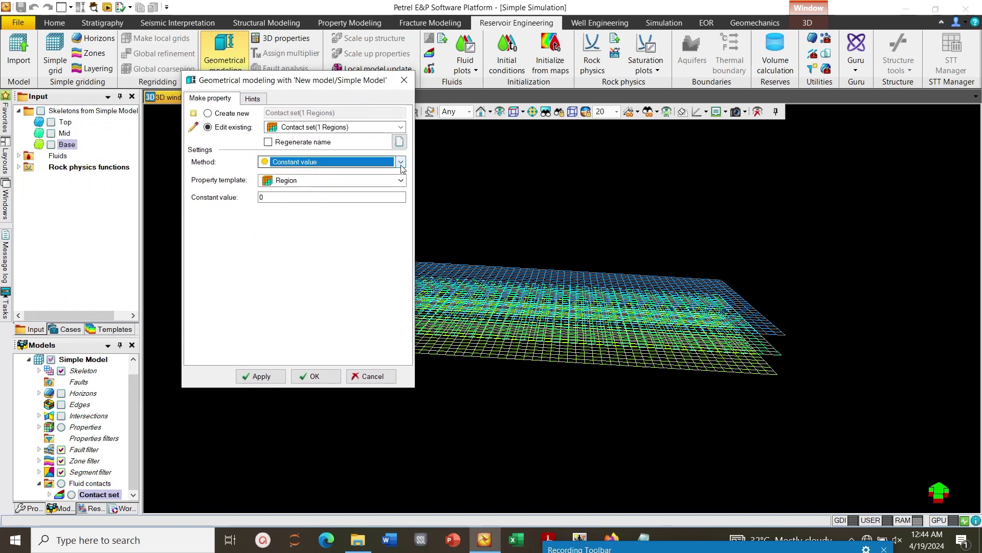
pyautogui.click(401, 181)
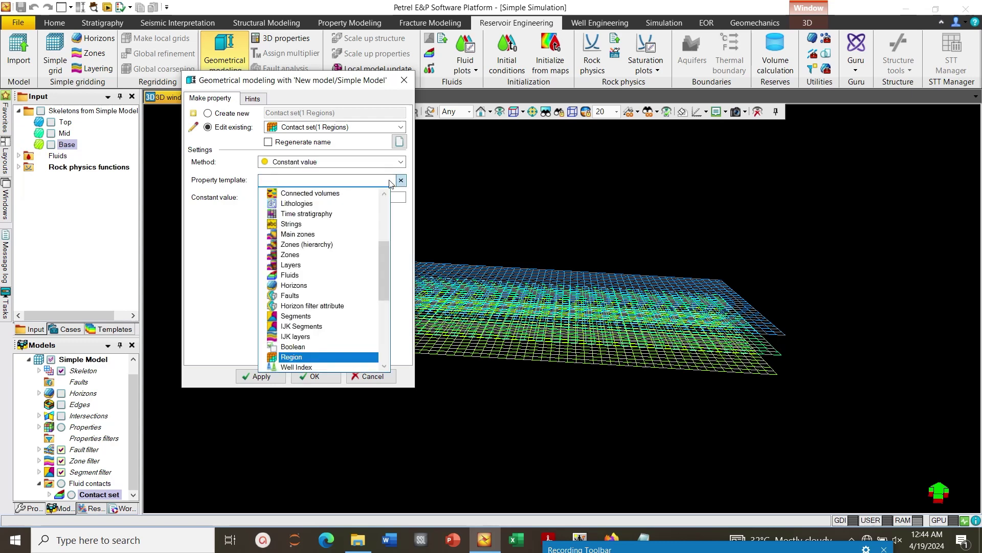
# - Search the Property template list for 'per', keeping Constant value as the method
pyautogui.write('per')
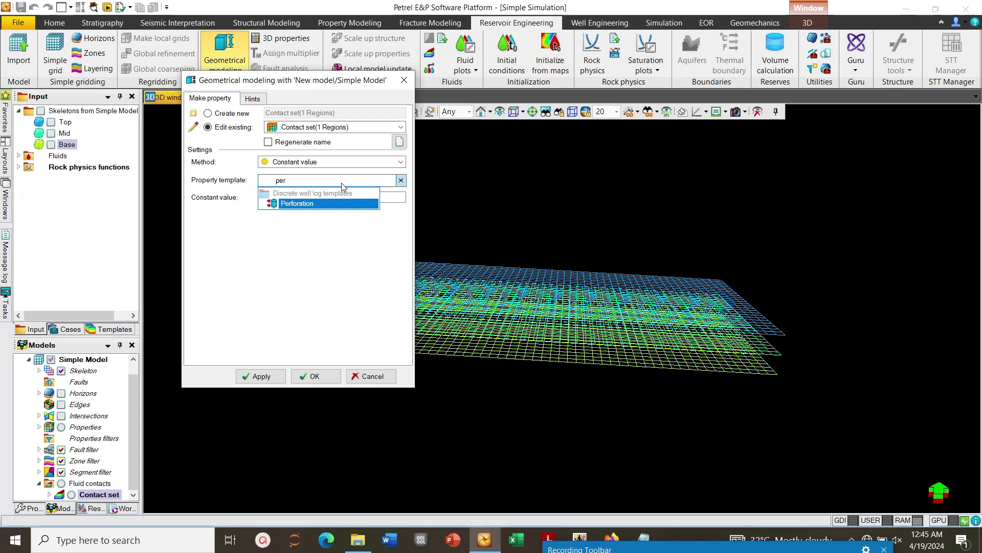
pyautogui.press('BackSpace')
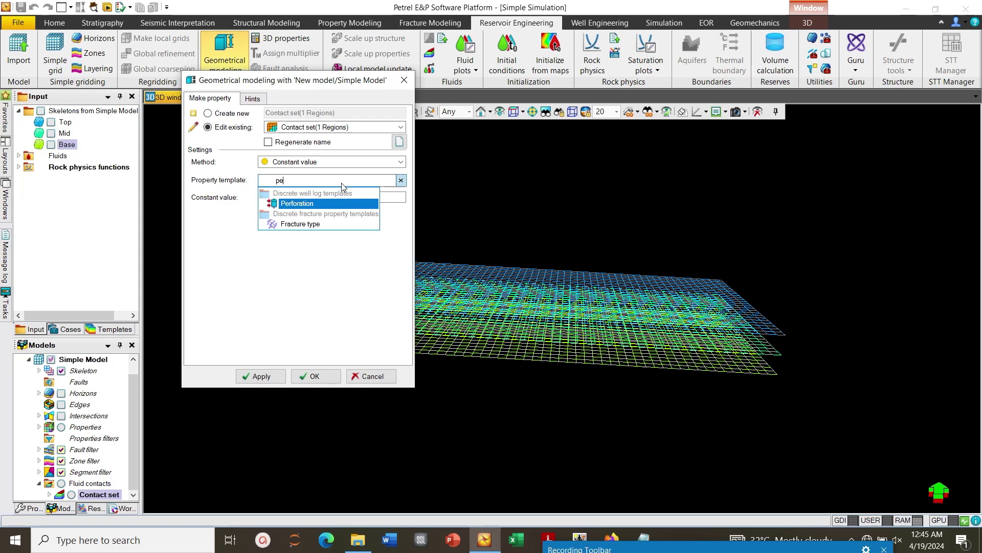
pyautogui.press('Escape')
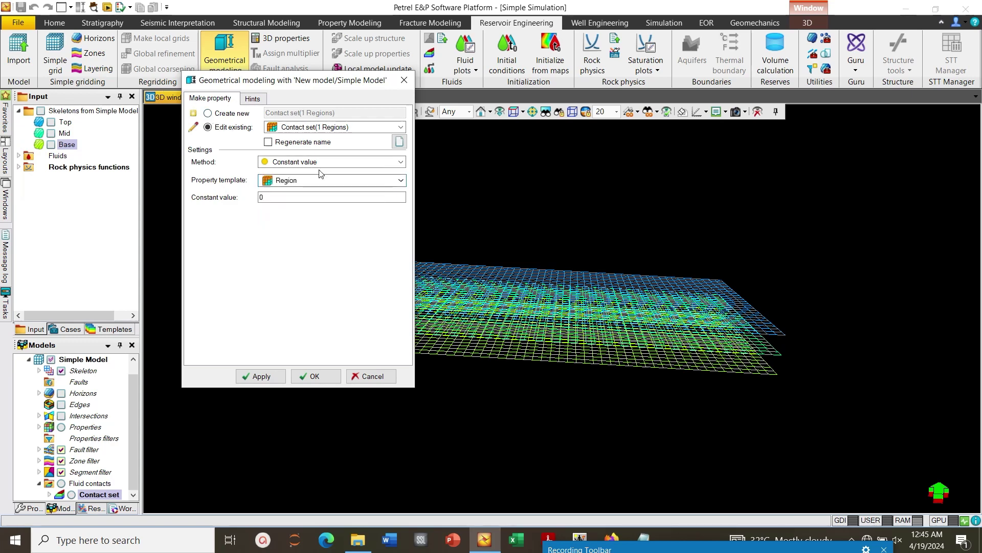
pyautogui.click(354, 177)
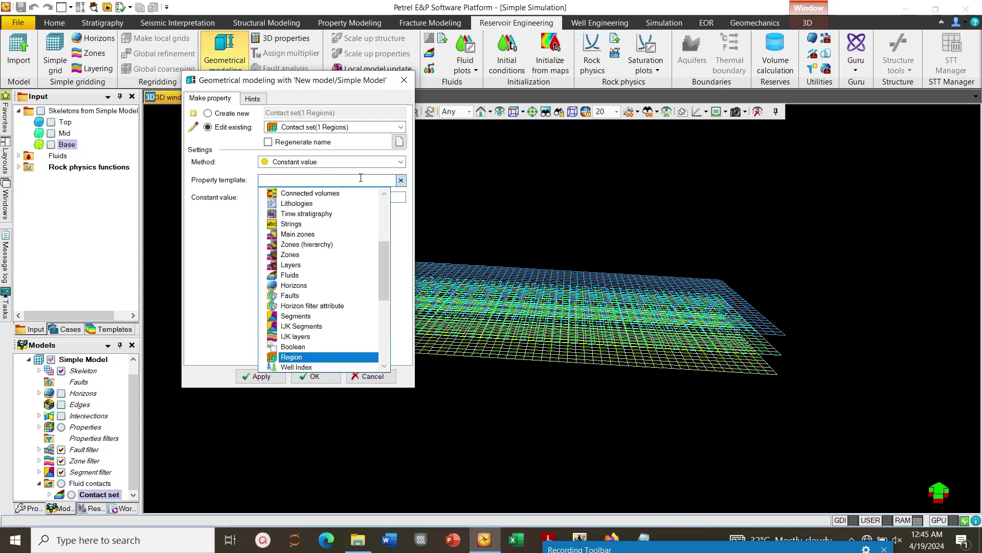
pyautogui.write('per')
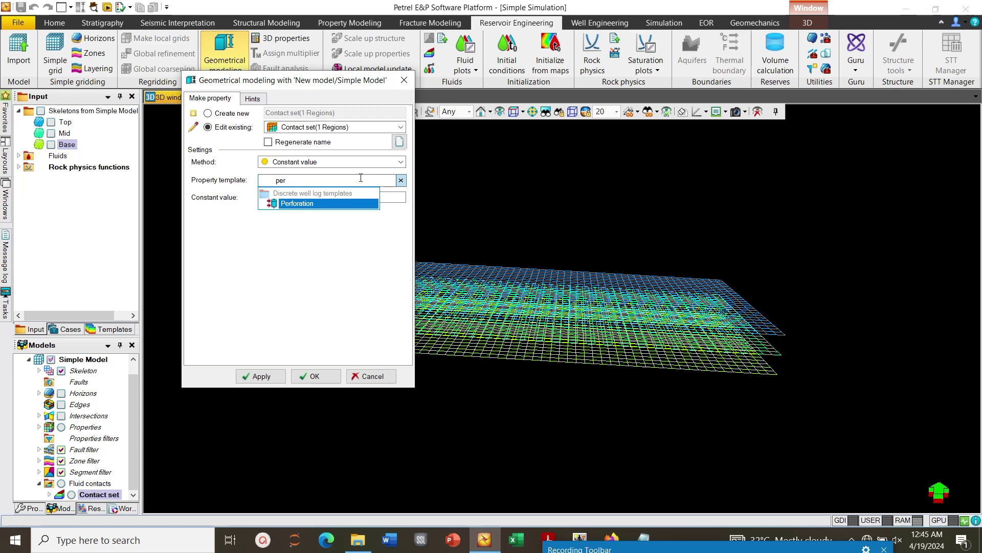
pyautogui.click(400, 163)
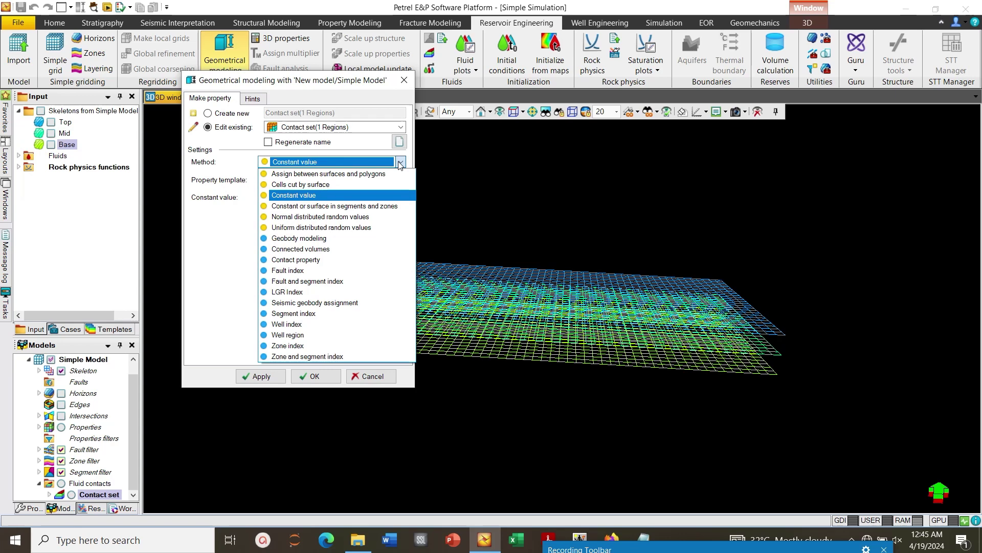
pyautogui.click(400, 162)
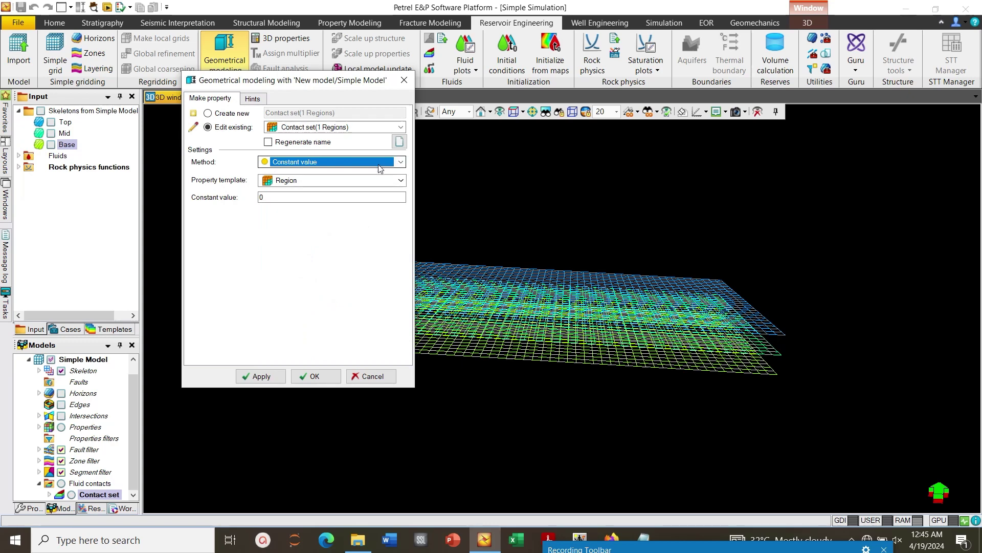
pyautogui.click(401, 180)
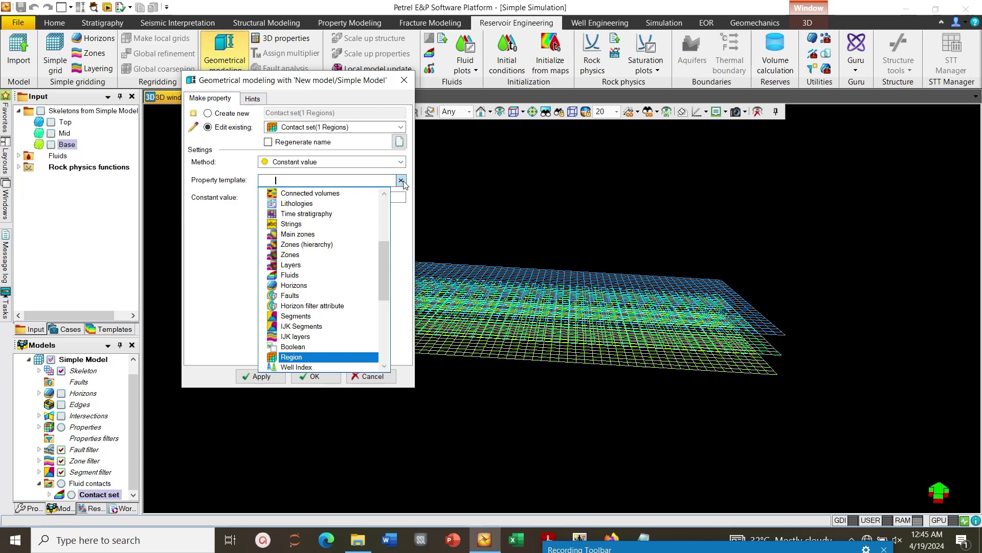
# - Create a new Permeability X property with constant value 300
pyautogui.click(212, 123)
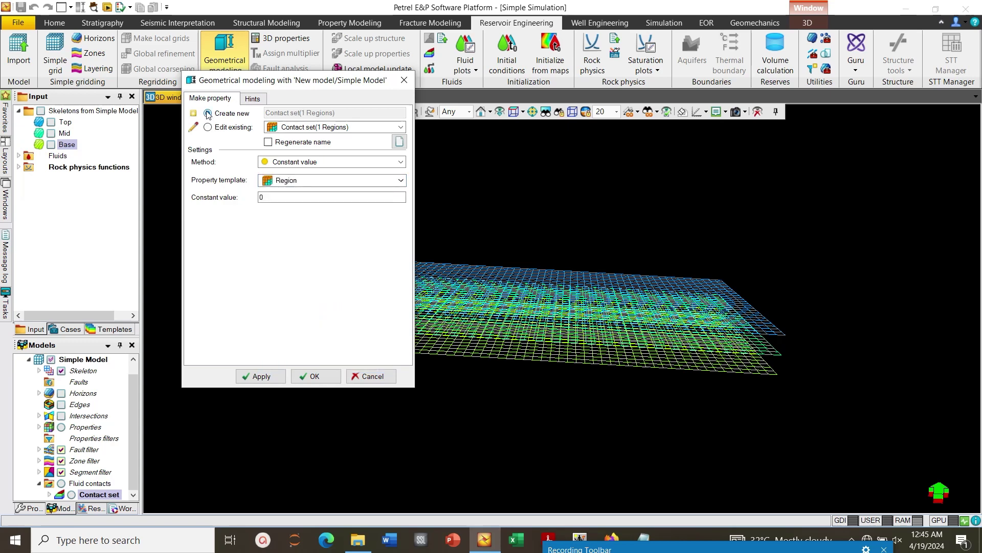
pyautogui.click(208, 113)
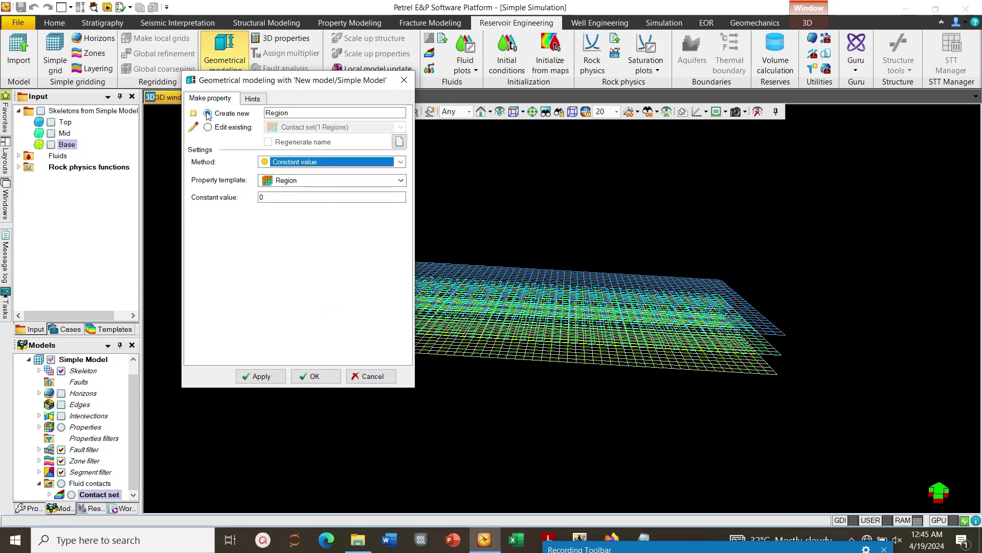
pyautogui.click(390, 181)
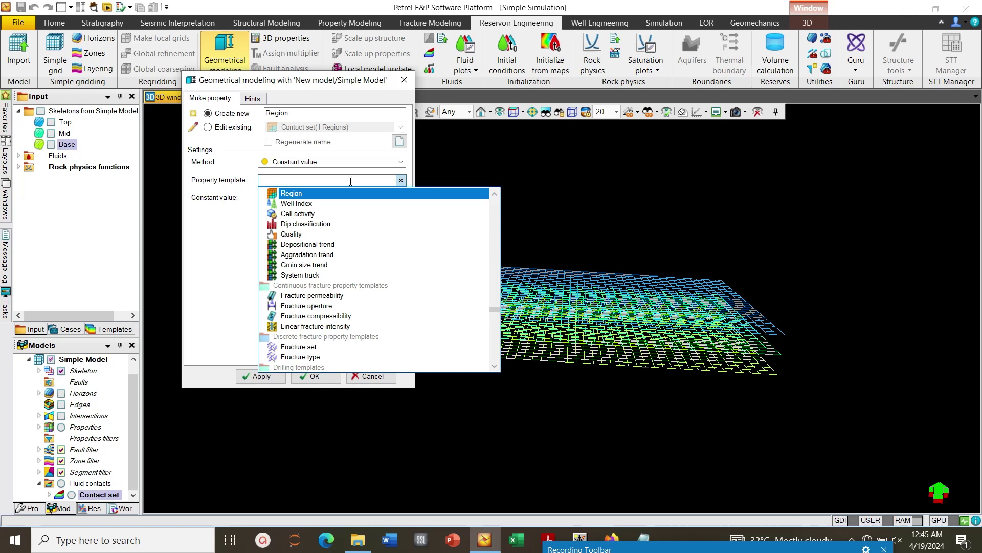
pyautogui.write('per')
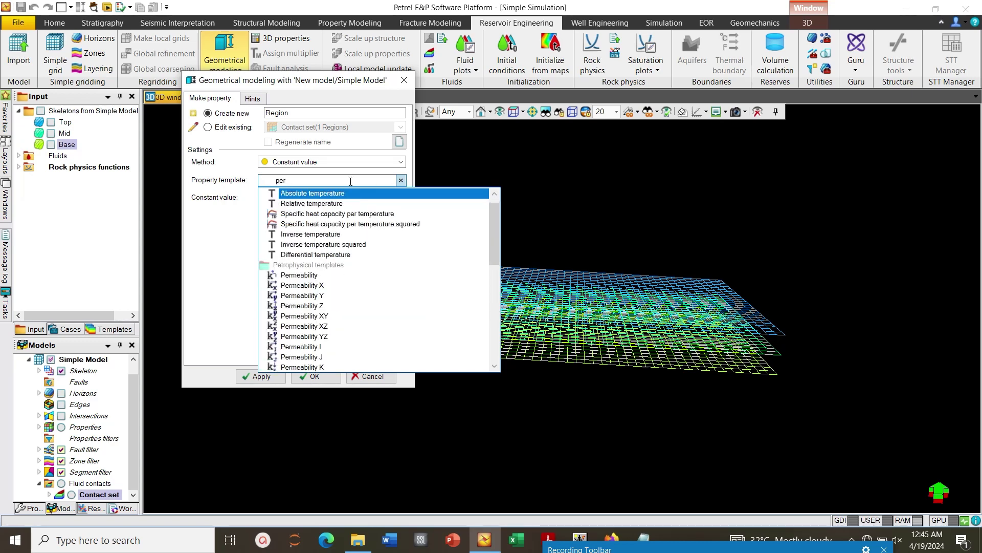
pyautogui.click(301, 287)
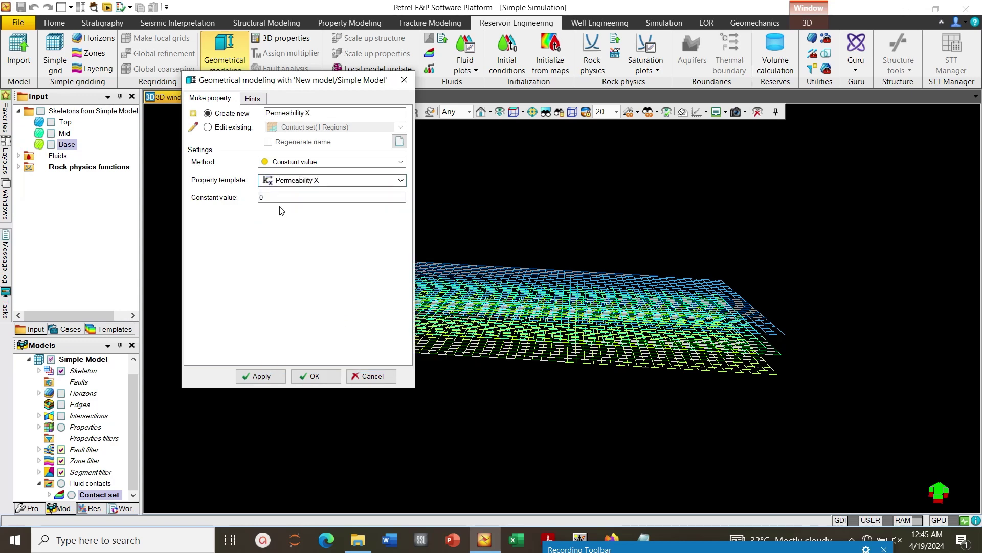
pyautogui.click(278, 197)
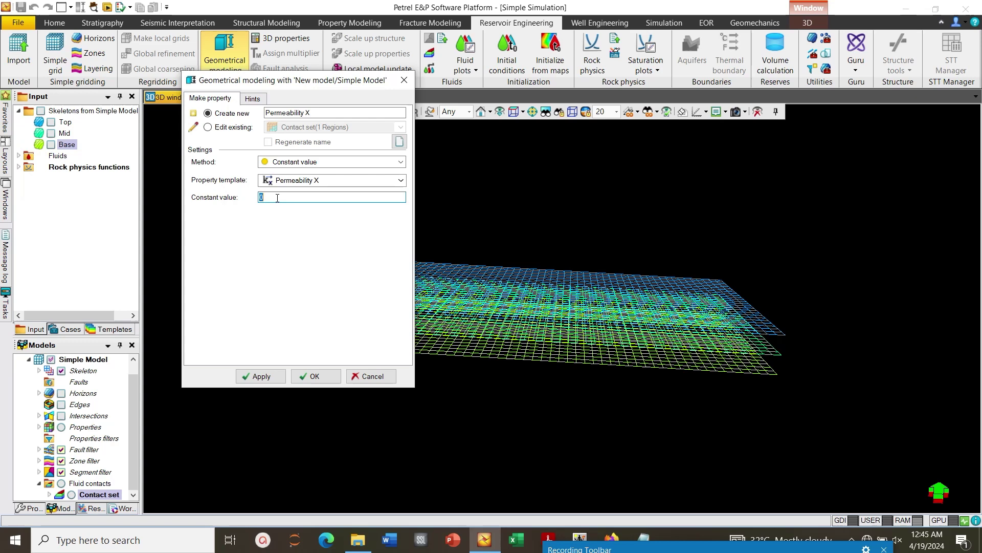
pyautogui.press('BackSpace')
pyautogui.write('300')
pyautogui.moveTo(278, 80); pyautogui.dragTo(366, 49)
pyautogui.click(348, 345)
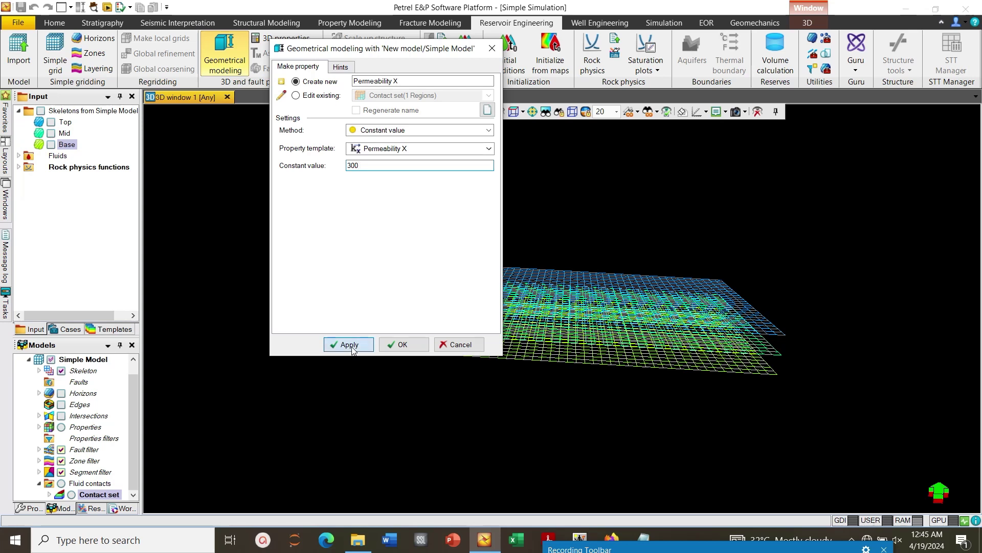
# - Create a new Permeability Y property, also with constant value 300
pyautogui.click(297, 82)
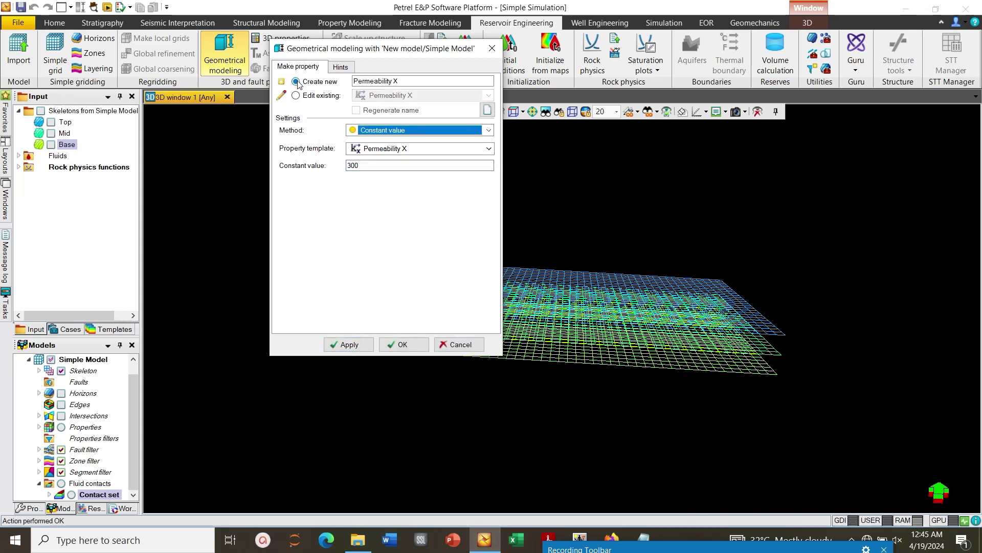
pyautogui.click(393, 149)
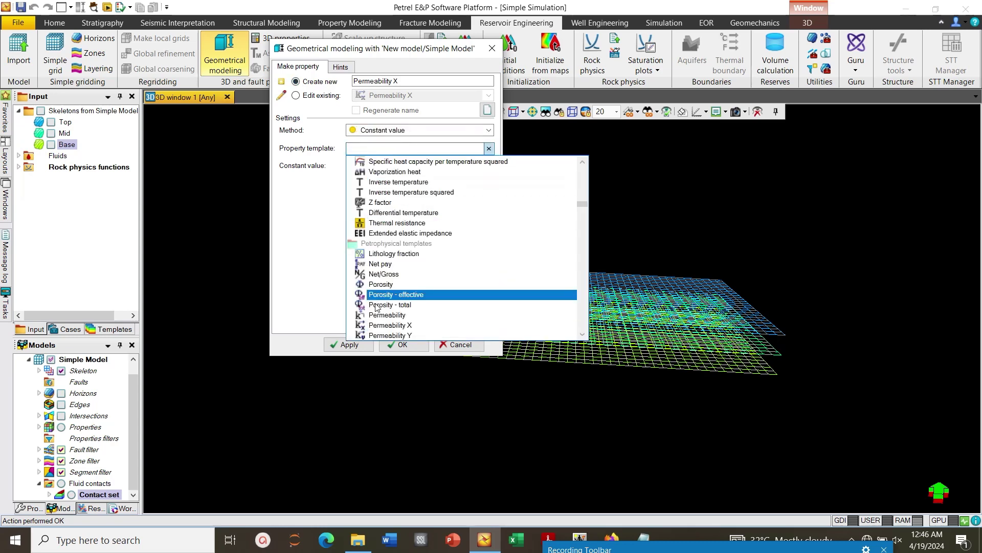
pyautogui.click(385, 335)
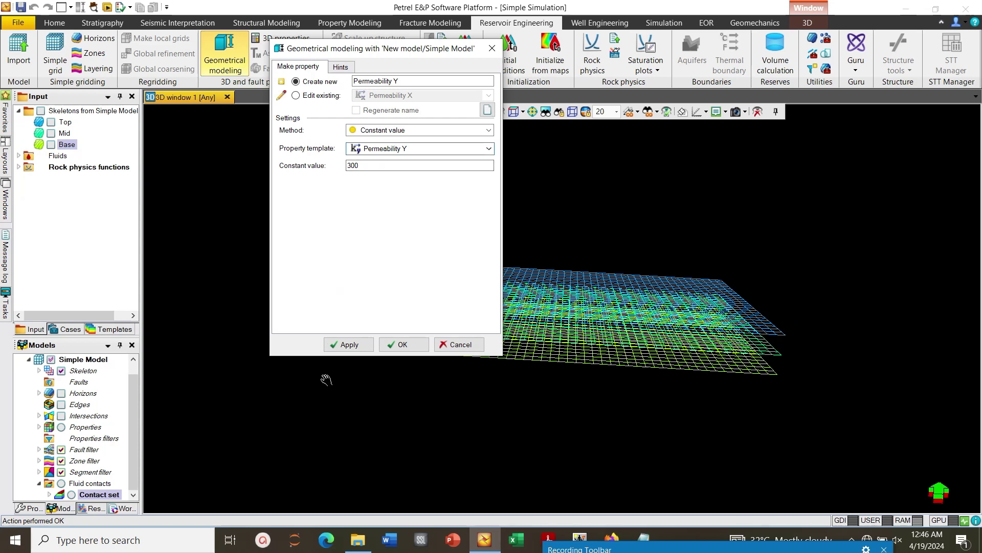
pyautogui.click(343, 347)
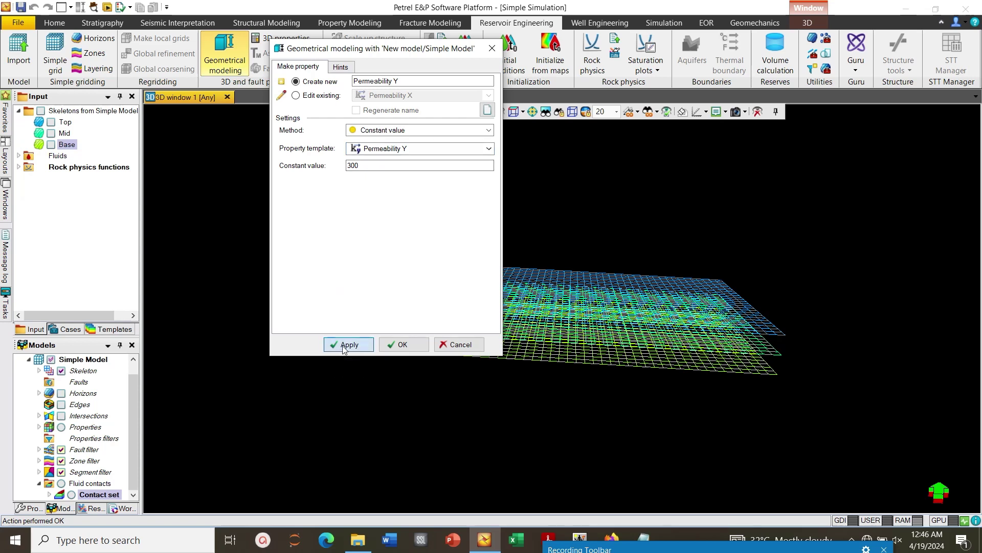
# - Add a new property from the Permeability Z template with constant value 30
pyautogui.click(295, 81)
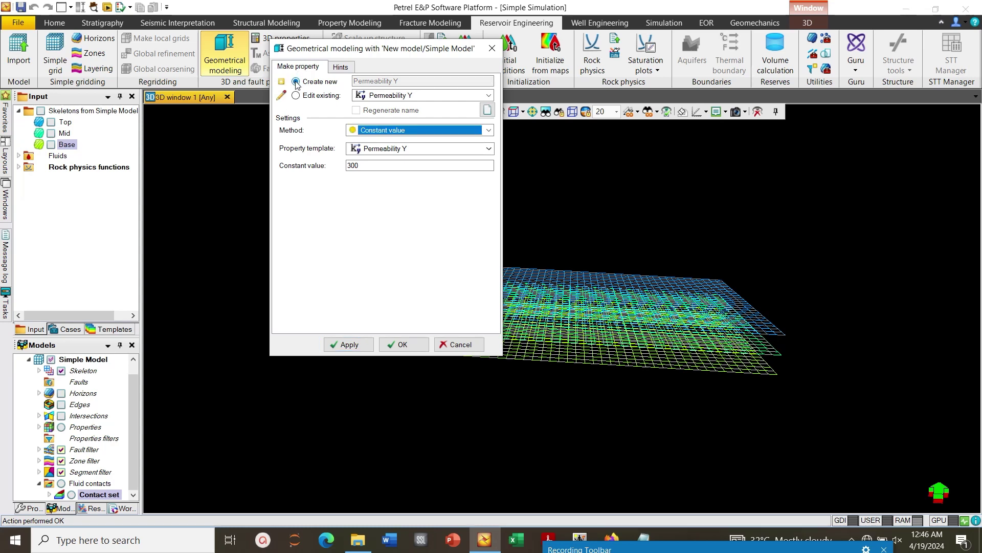
pyautogui.click(378, 148)
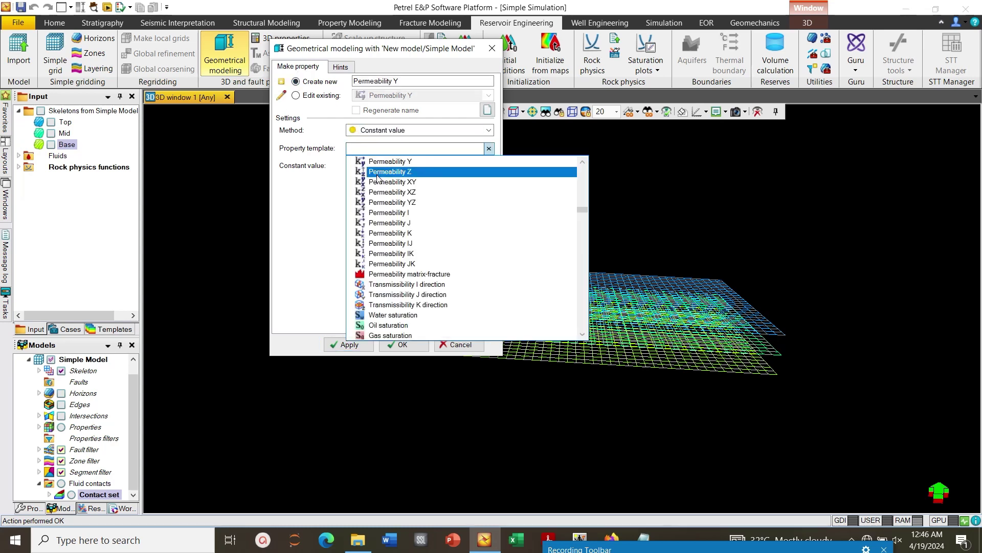
pyautogui.click(379, 173)
pyautogui.click(368, 163)
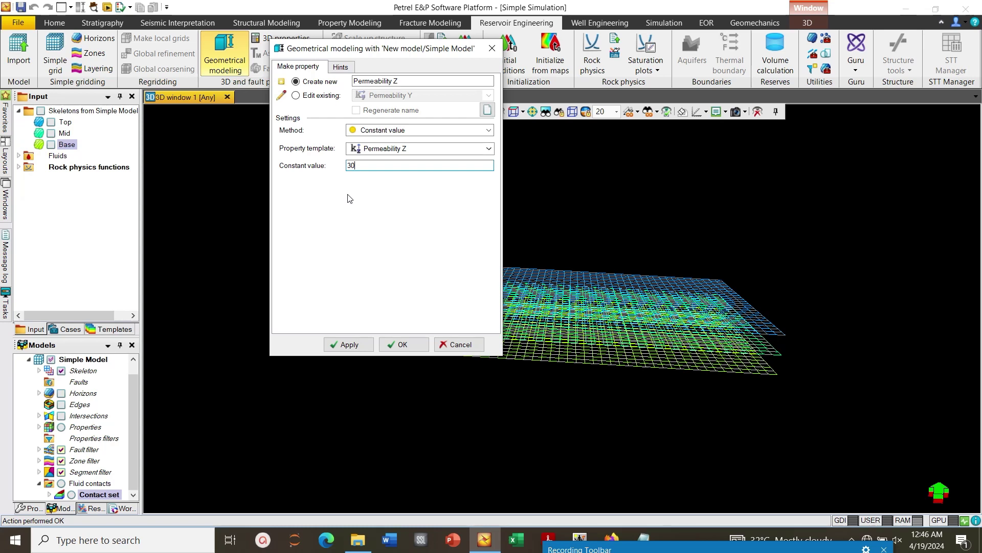
pyautogui.click(347, 346)
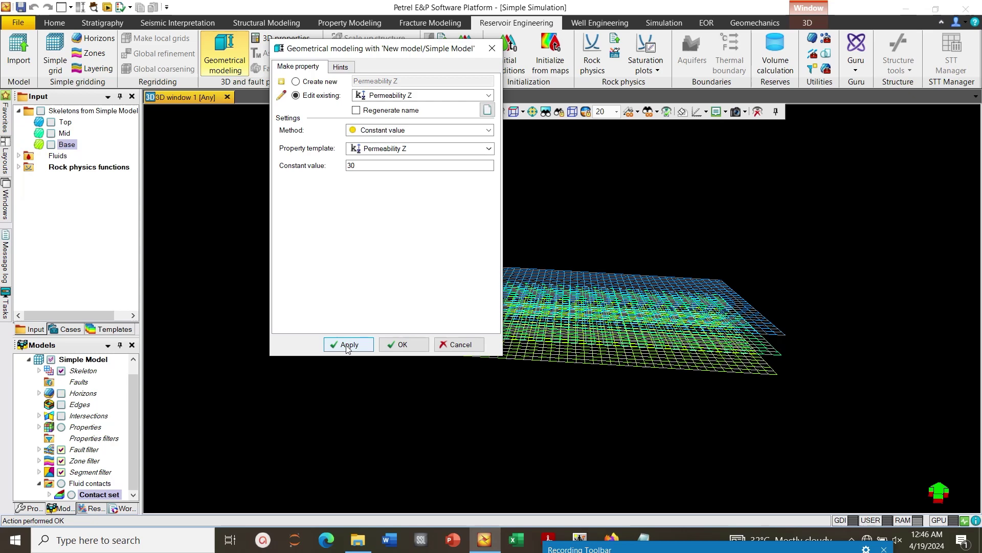
# - Add a new property from the Porosity template with constant value 0.3
pyautogui.click(296, 82)
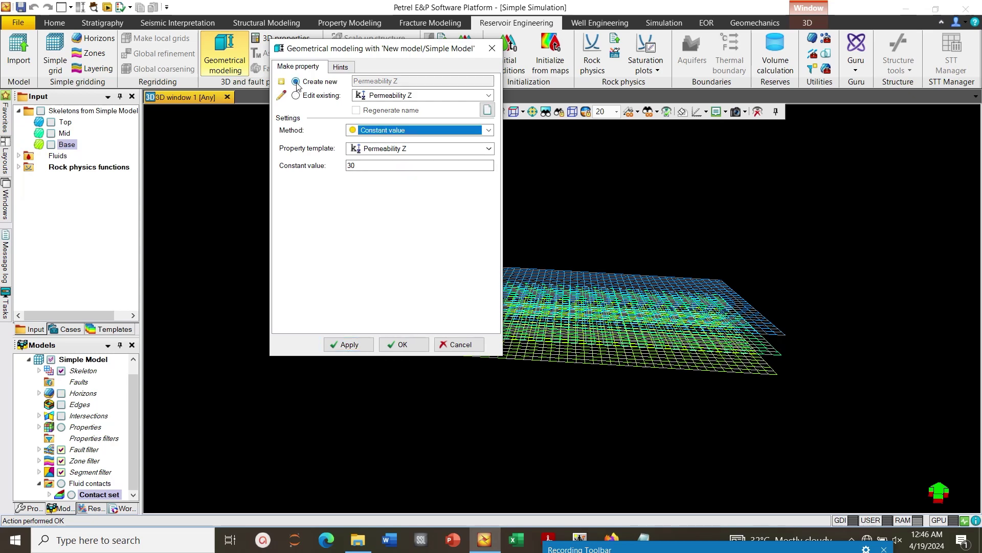
pyautogui.click(390, 149)
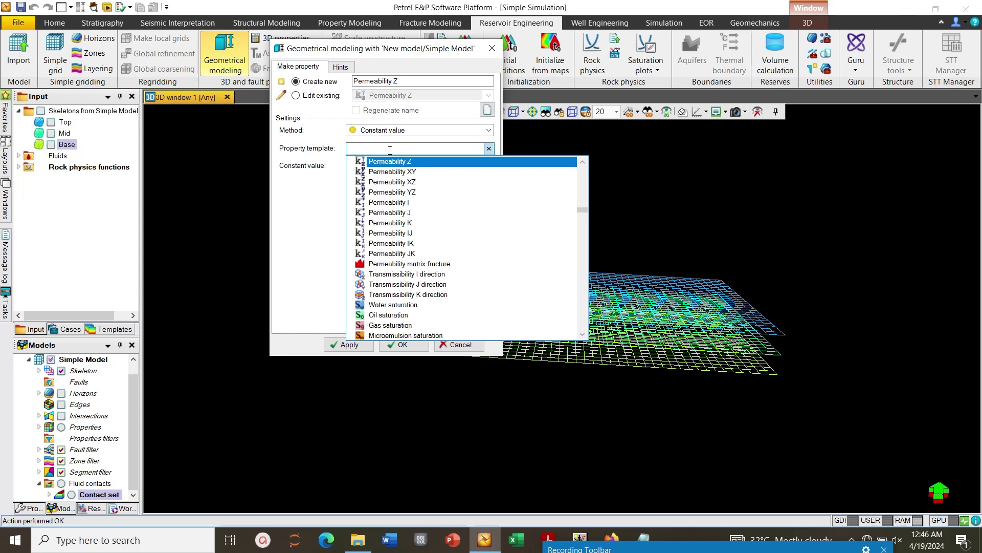
pyautogui.write('p')
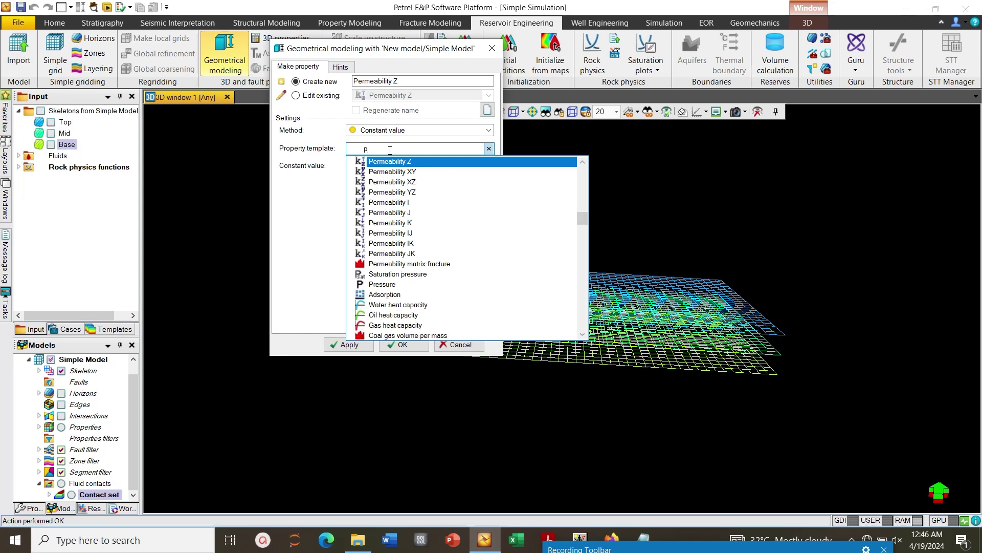
pyautogui.write('rp')
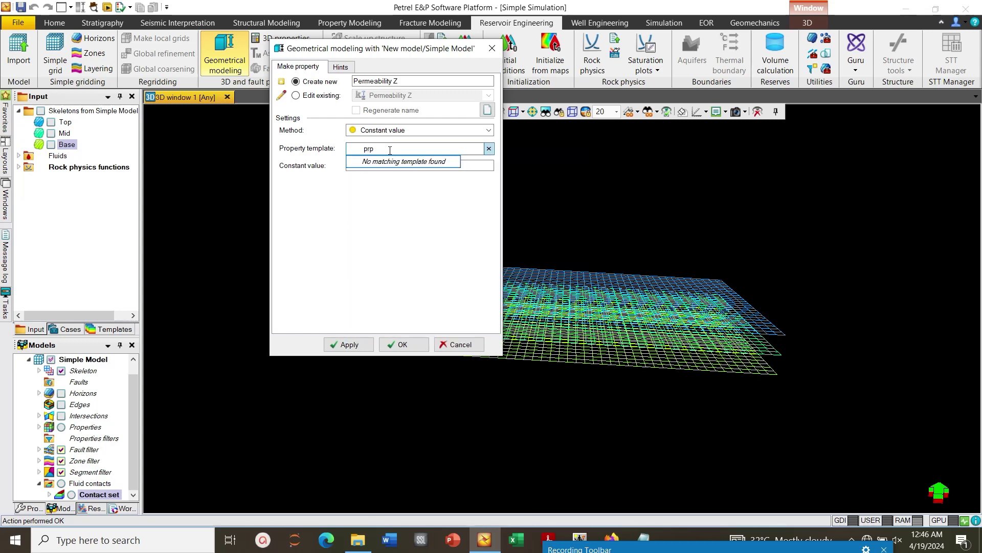
pyautogui.press('BackSpace')
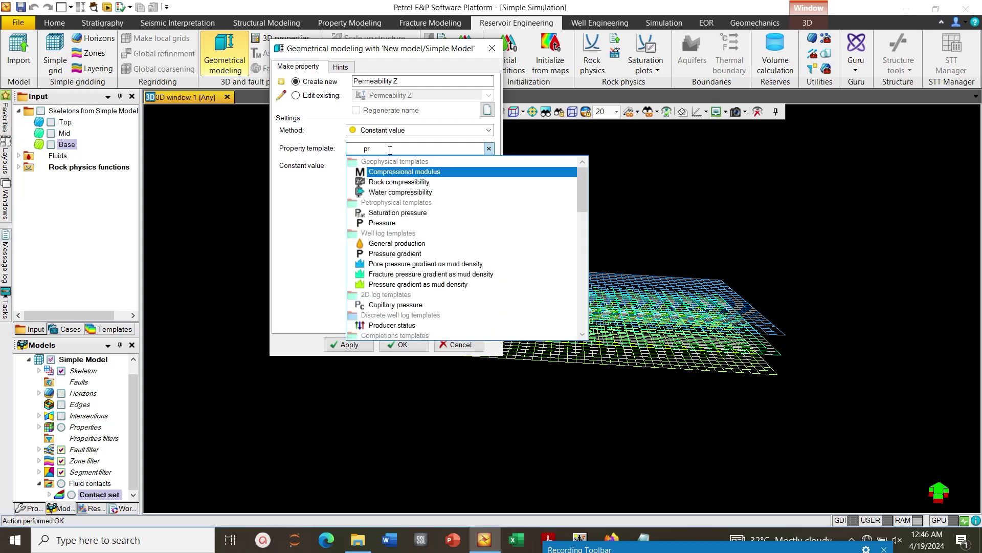
pyautogui.write('r')
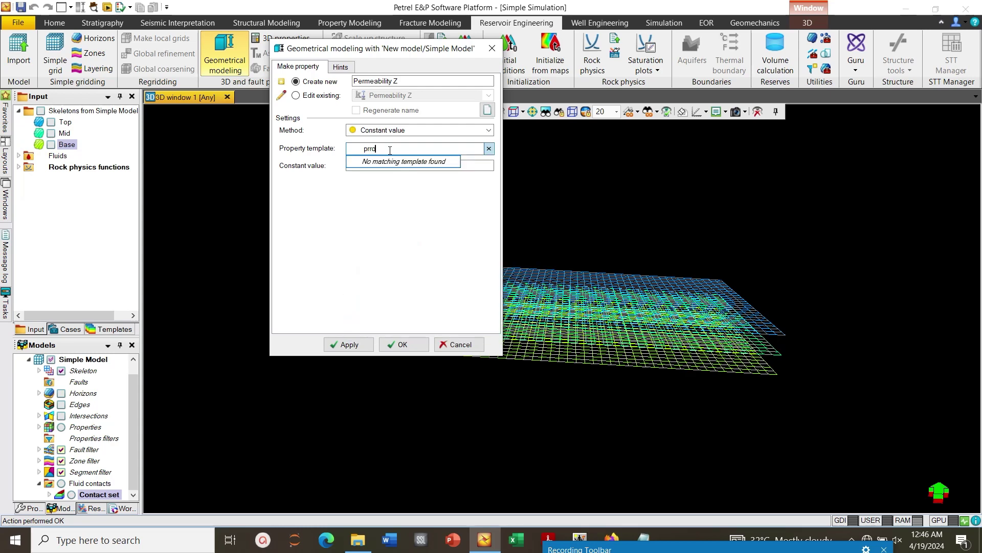
pyautogui.write('o')
pyautogui.press('BackSpace')
pyautogui.press('BackSpace')
pyautogui.press('BackSpace')
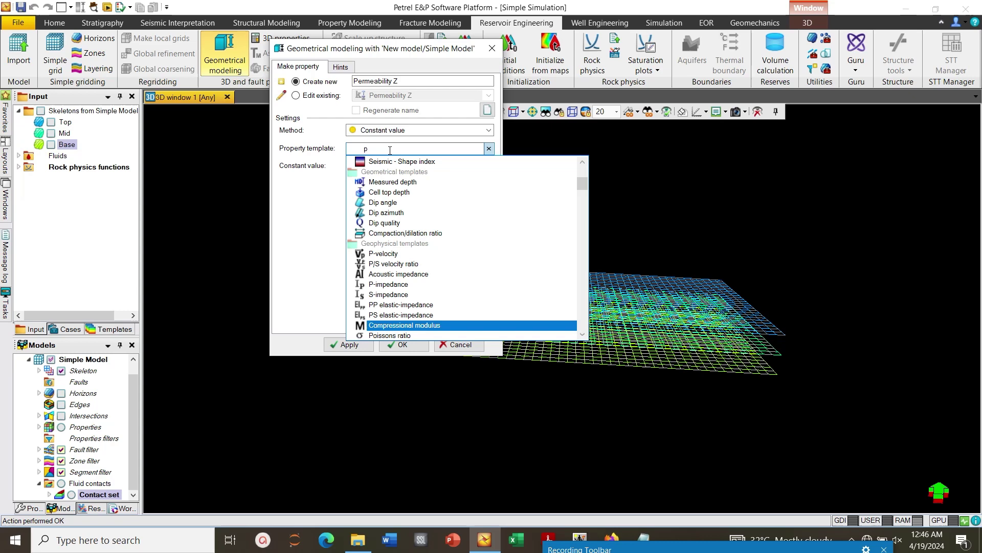
pyautogui.write('oro')
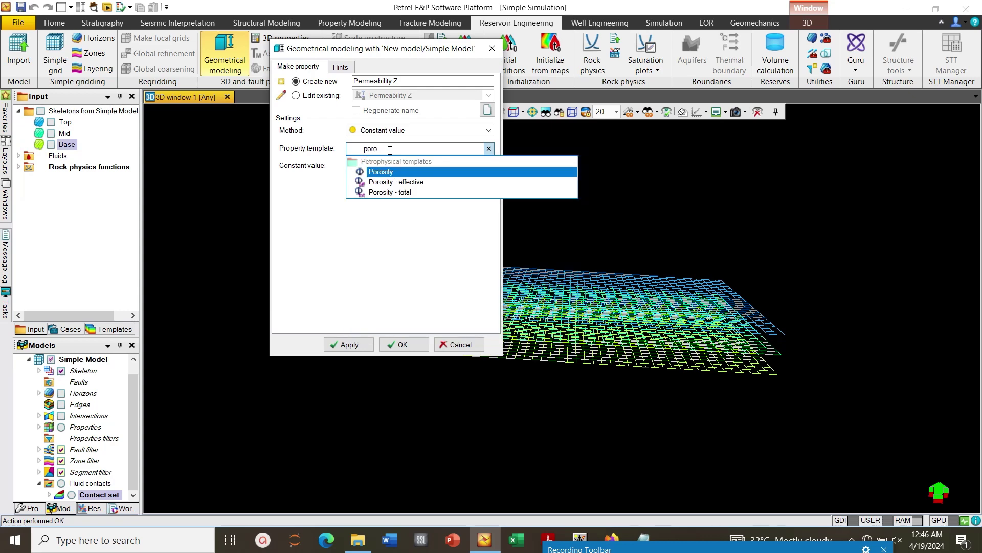
pyautogui.click(394, 173)
pyautogui.click(372, 165)
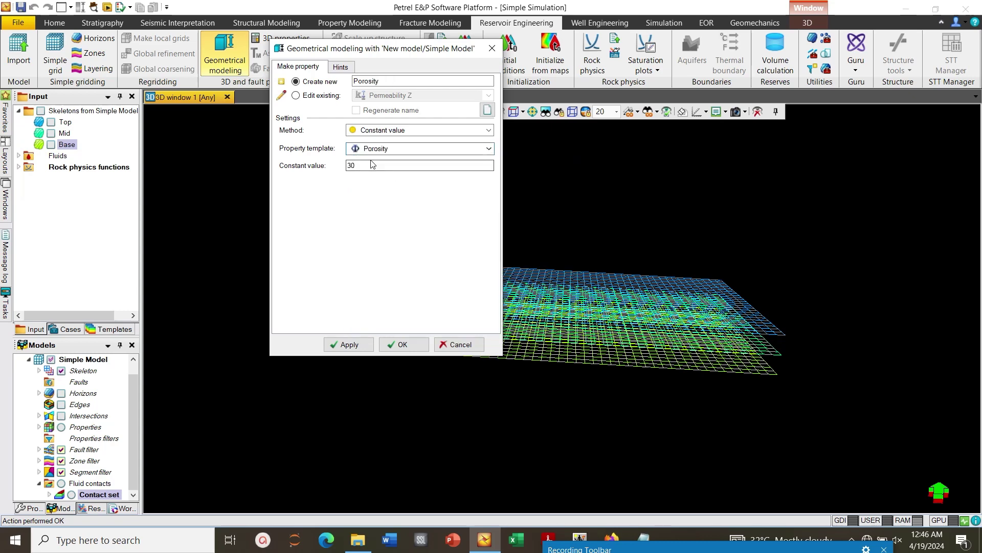
pyautogui.write('30')
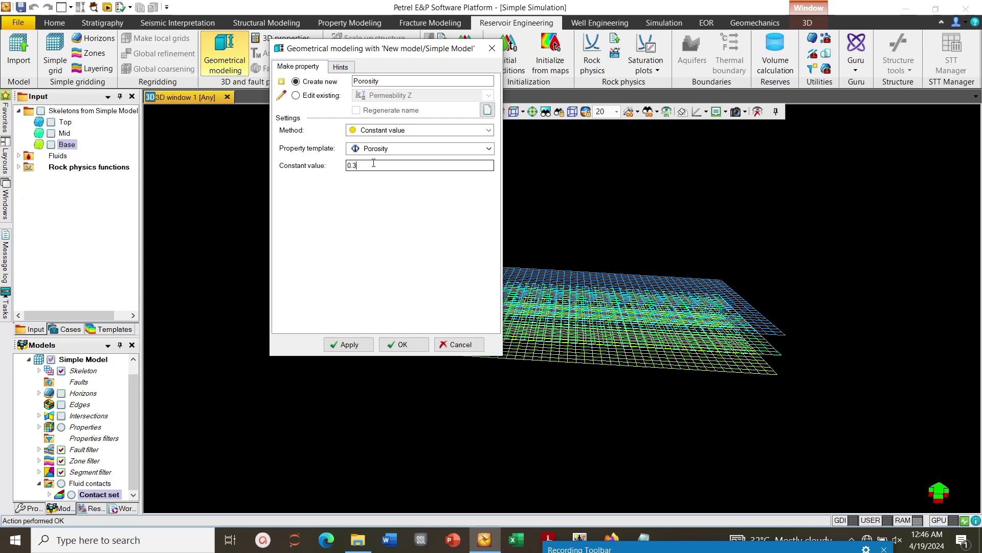
pyautogui.click(355, 347)
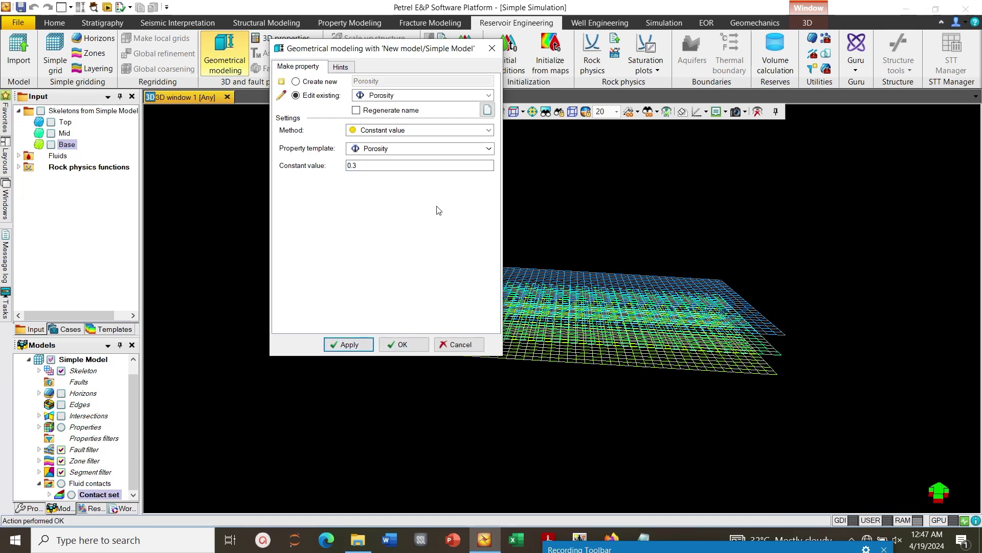
# - Apply Porosity with the Net/Gross template and a constant value of 0.85
pyautogui.click(490, 149)
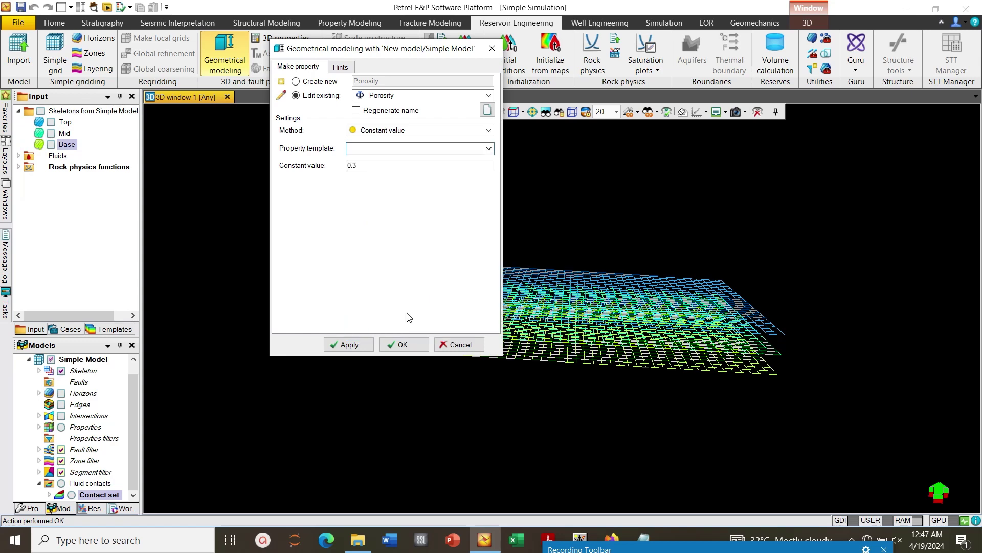
pyautogui.click(408, 315)
pyautogui.click(363, 163)
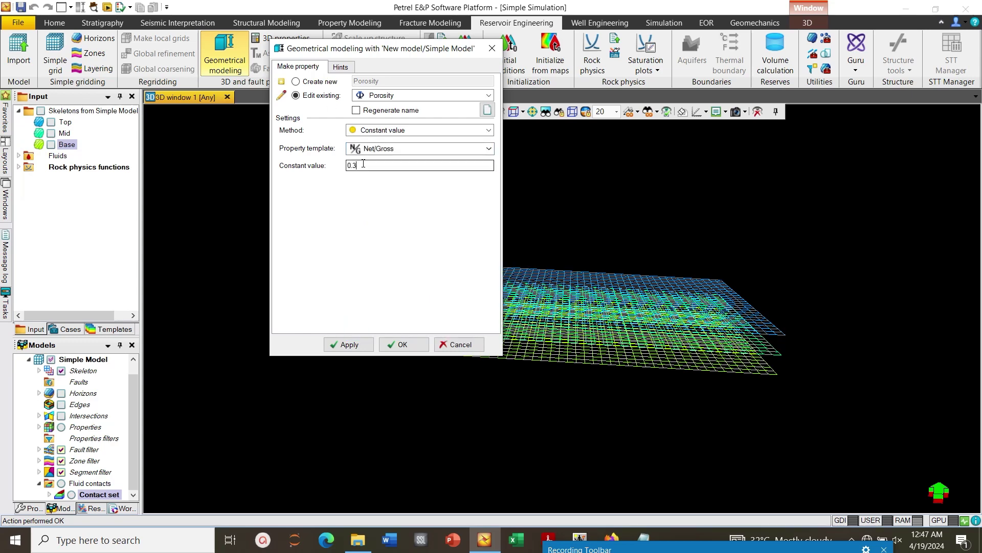
pyautogui.write('.')
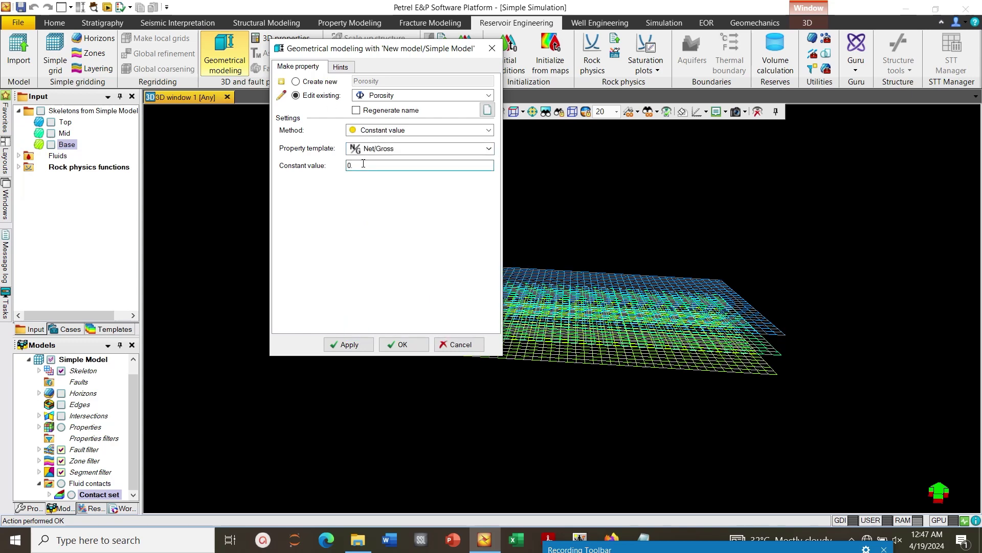
pyautogui.write('85')
pyautogui.click(347, 345)
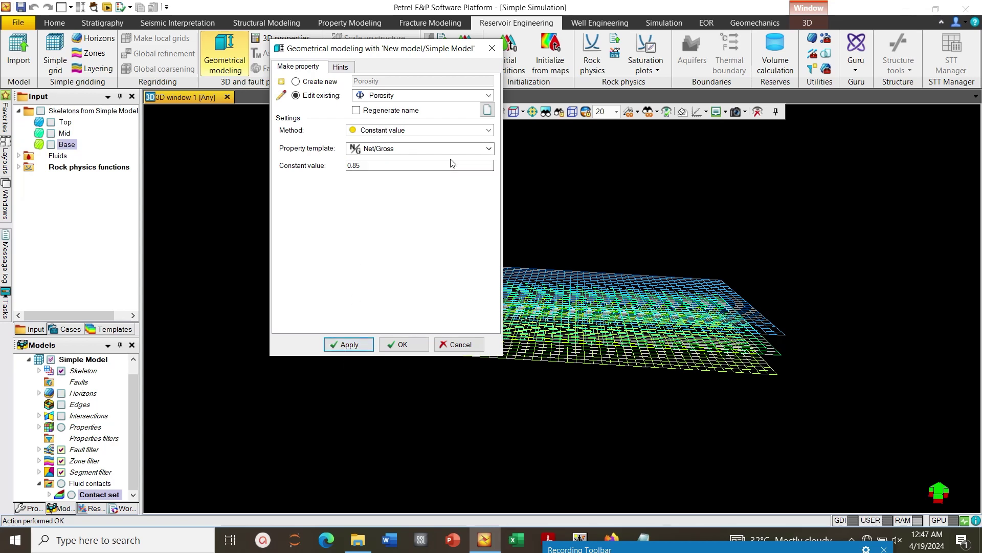
# - Correct Porosity to the Porosity template with a constant value of 0.3 and reapply
pyautogui.click(490, 148)
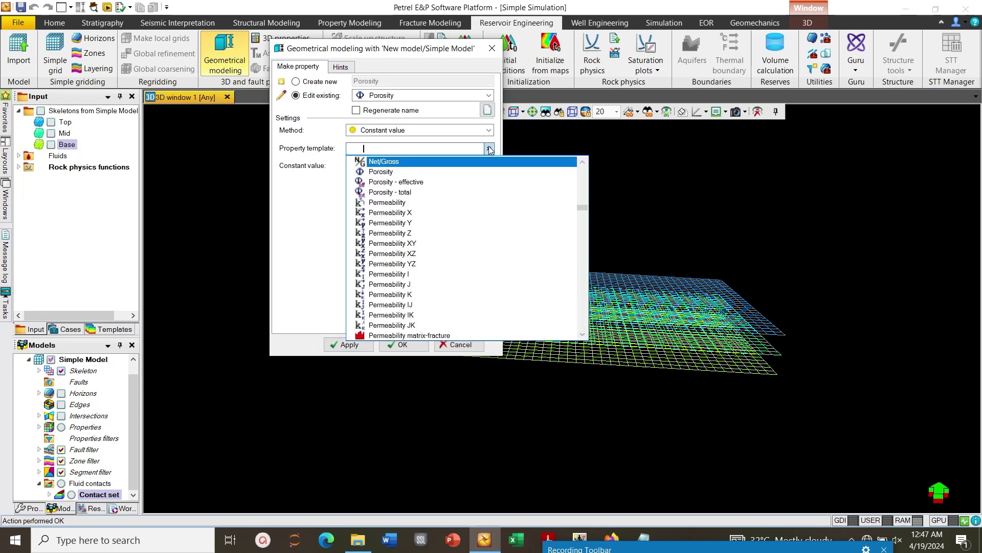
pyautogui.click(390, 173)
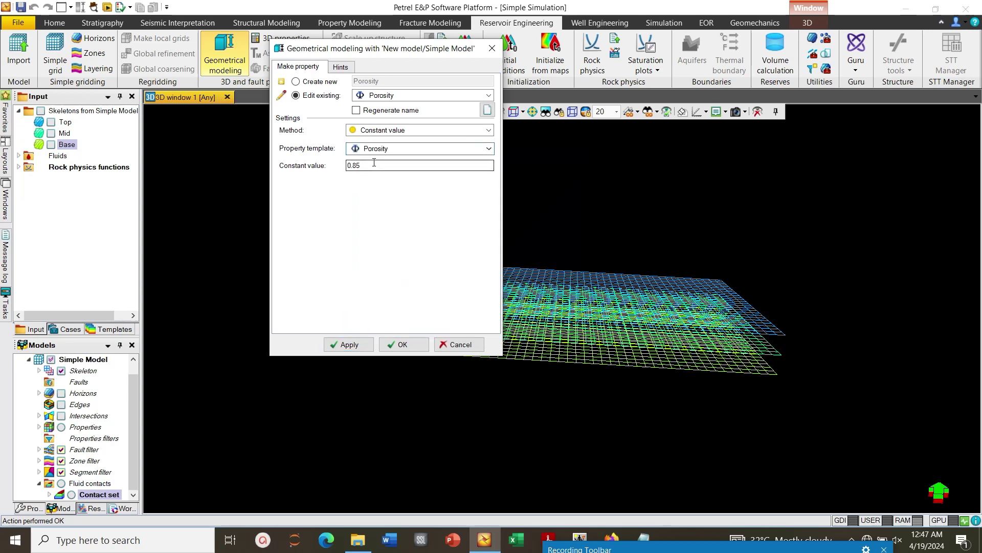
pyautogui.click(374, 163)
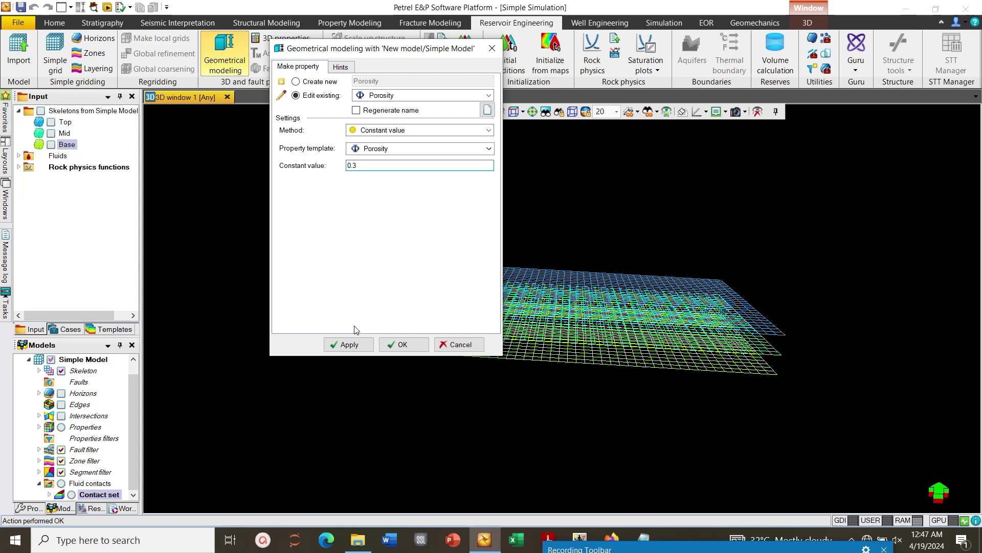
pyautogui.click(349, 346)
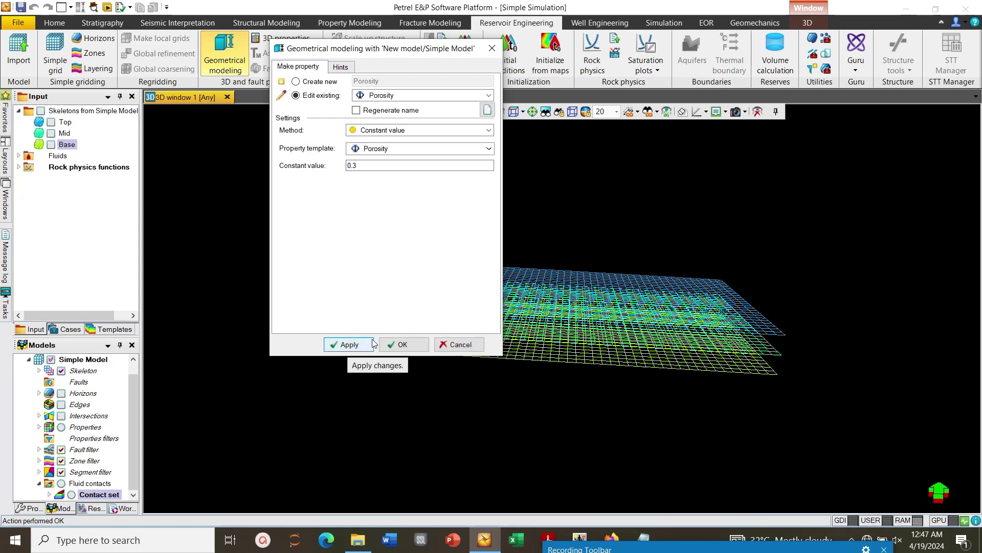
# - Create a new property with the Net/Gross template and constant value 0.8, then close the window
pyautogui.click(296, 81)
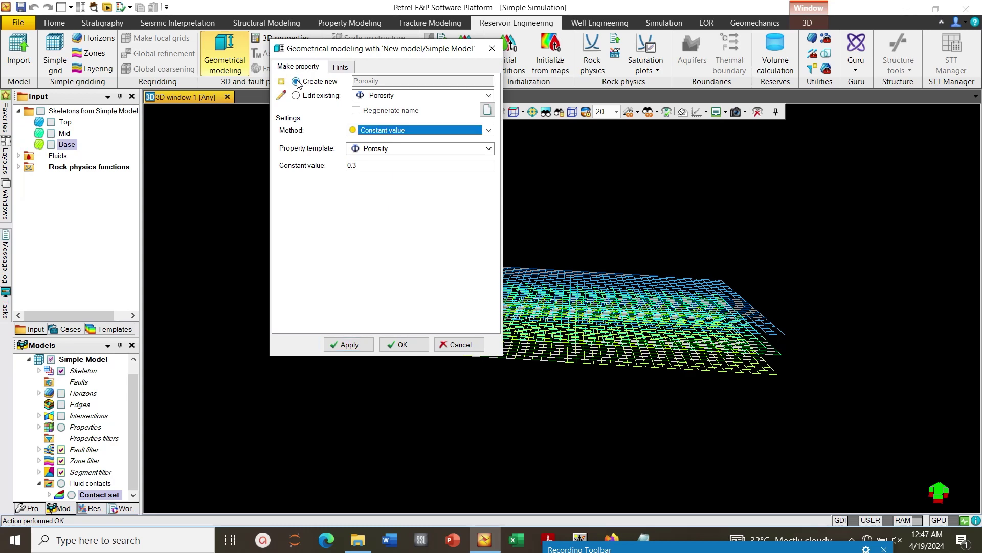
pyautogui.click(394, 148)
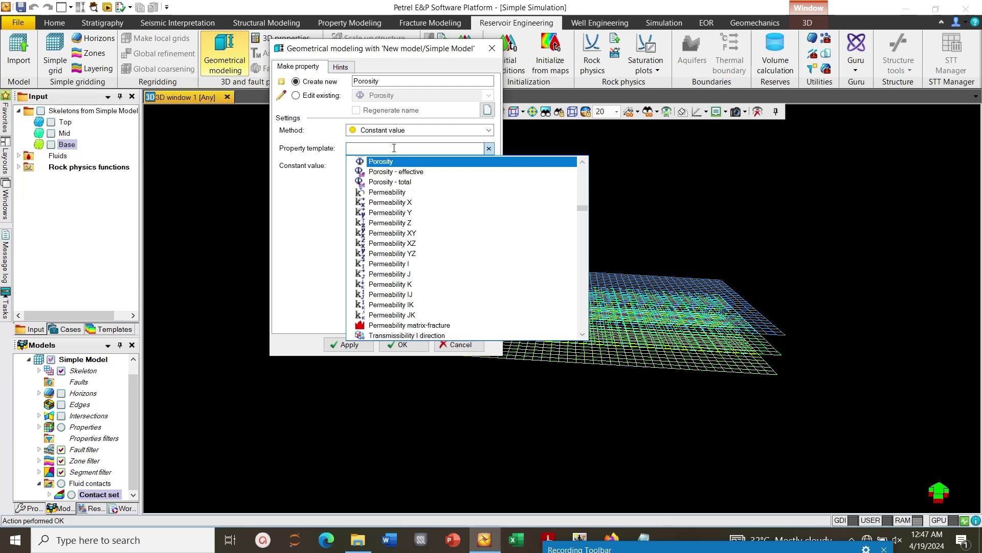
pyautogui.write('ne')
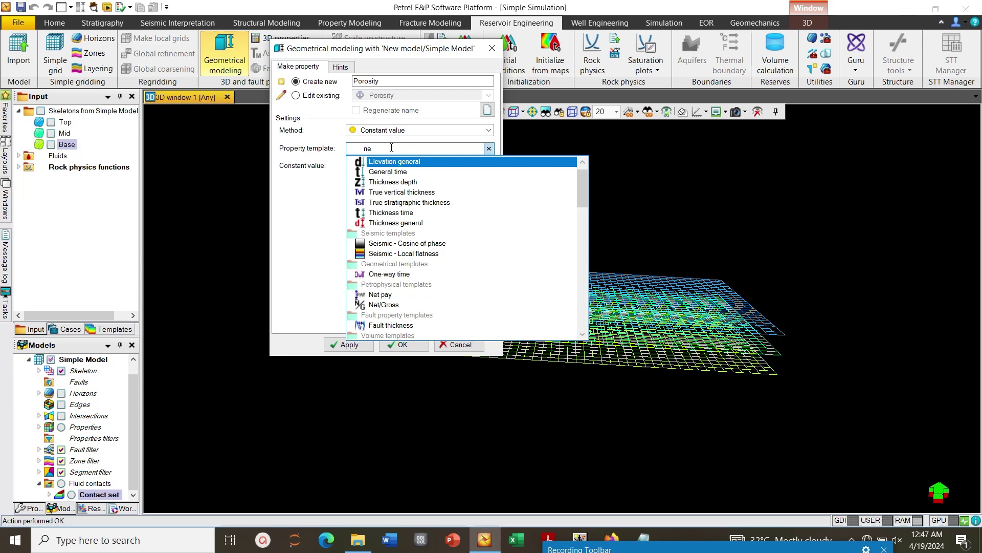
pyautogui.click(375, 305)
pyautogui.click(366, 165)
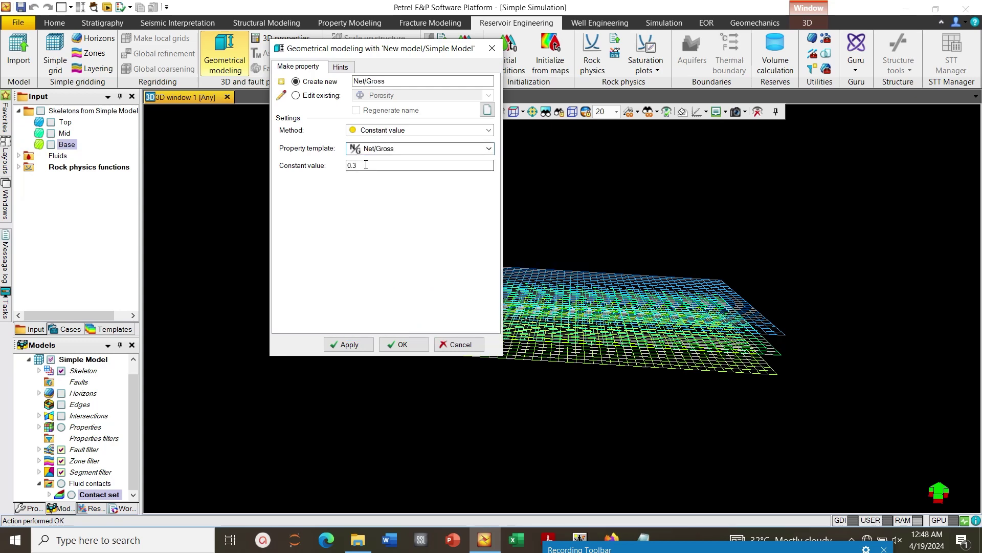
pyautogui.click(366, 165)
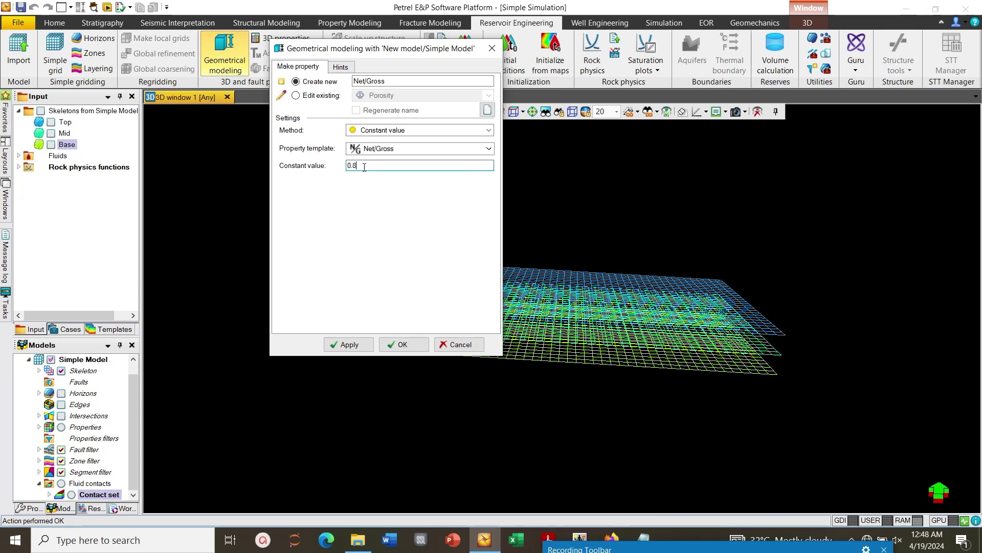
pyautogui.click(349, 344)
pyautogui.click(397, 345)
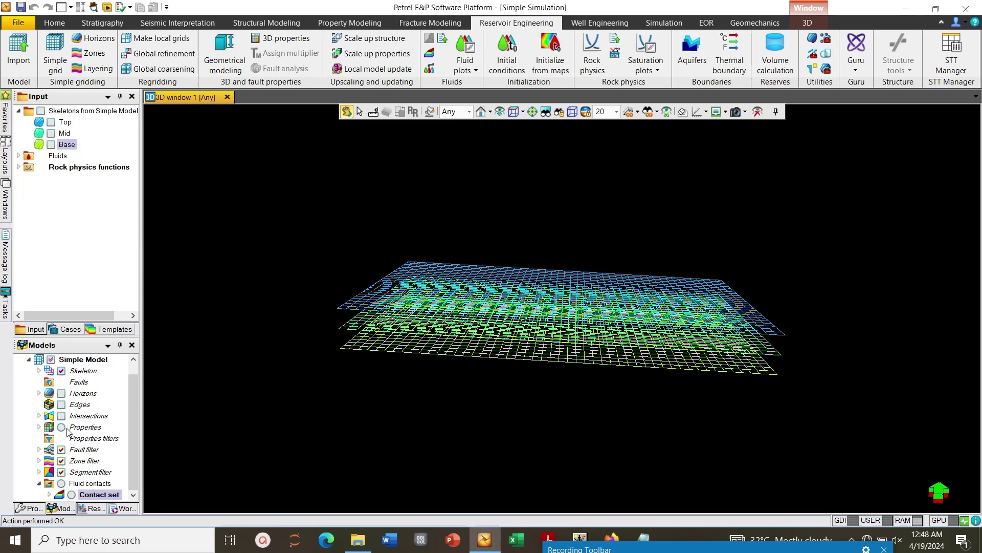
# - Expand the model's properties, hide the skeleton, and display Permeability X, Y, then Z on the grid
pyautogui.click(39, 428)
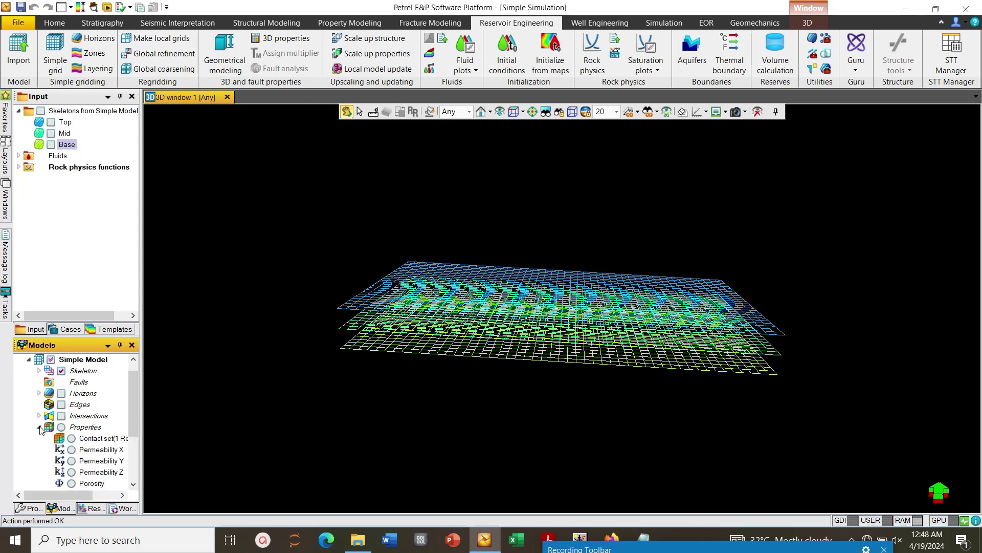
pyautogui.click(72, 450)
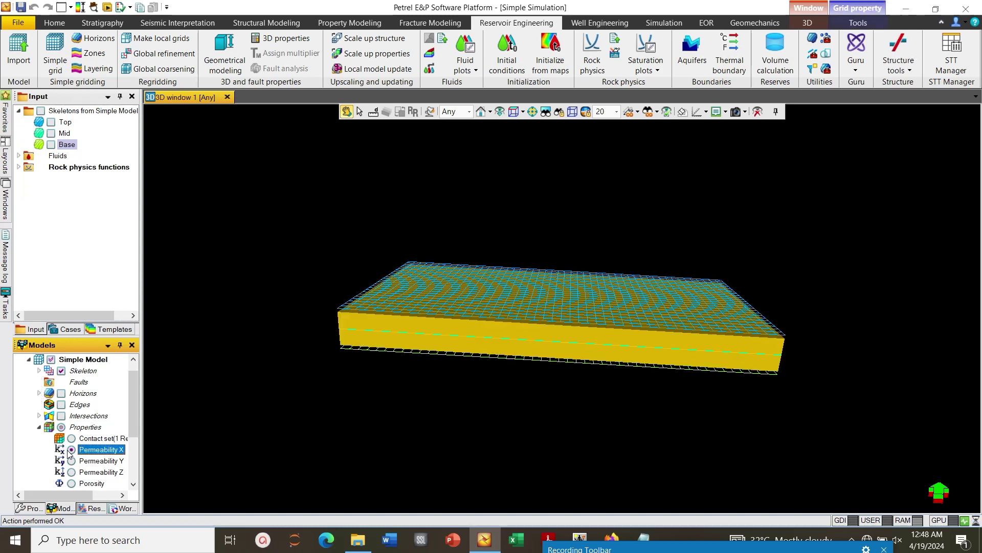
pyautogui.click(61, 371)
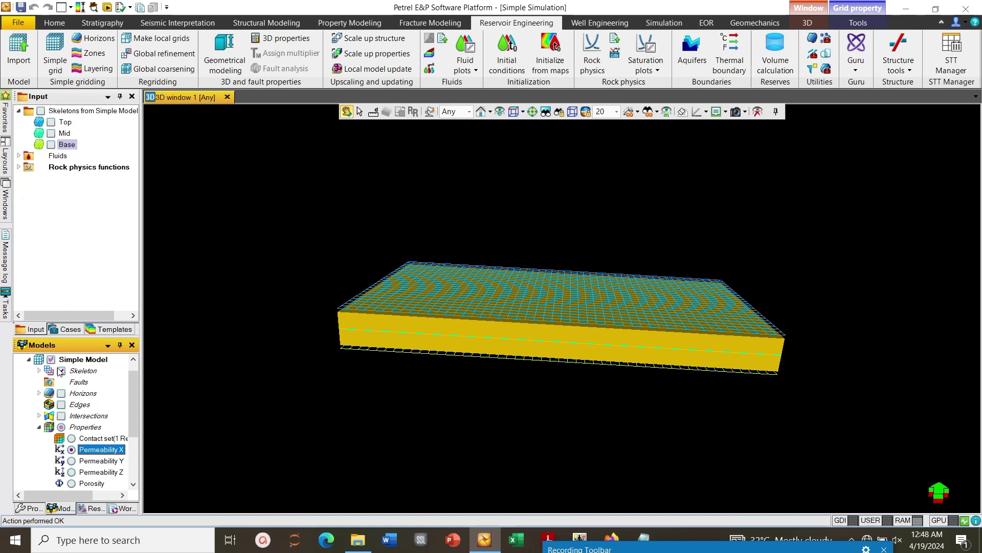
pyautogui.click(72, 461)
pyautogui.click(71, 472)
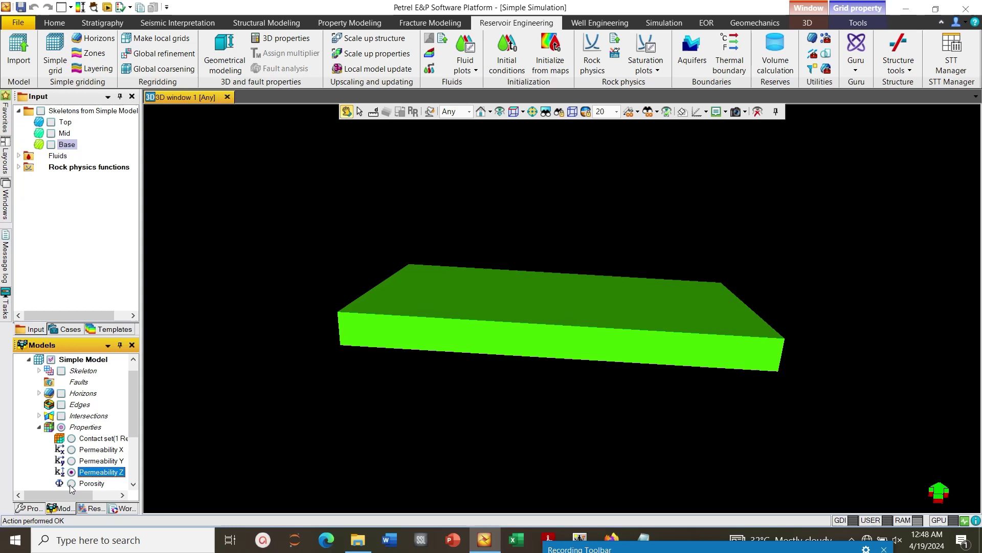
pyautogui.click(484, 335)
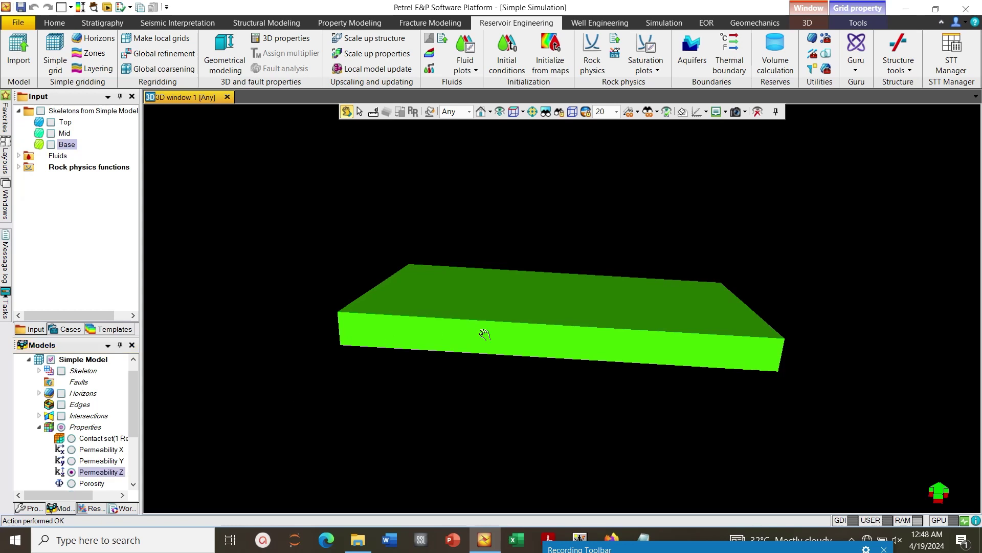
# - Show grid lines on the Permeability Z block, set vertical exaggeration to 50, and orbit the view
pyautogui.rightClick(485, 335)
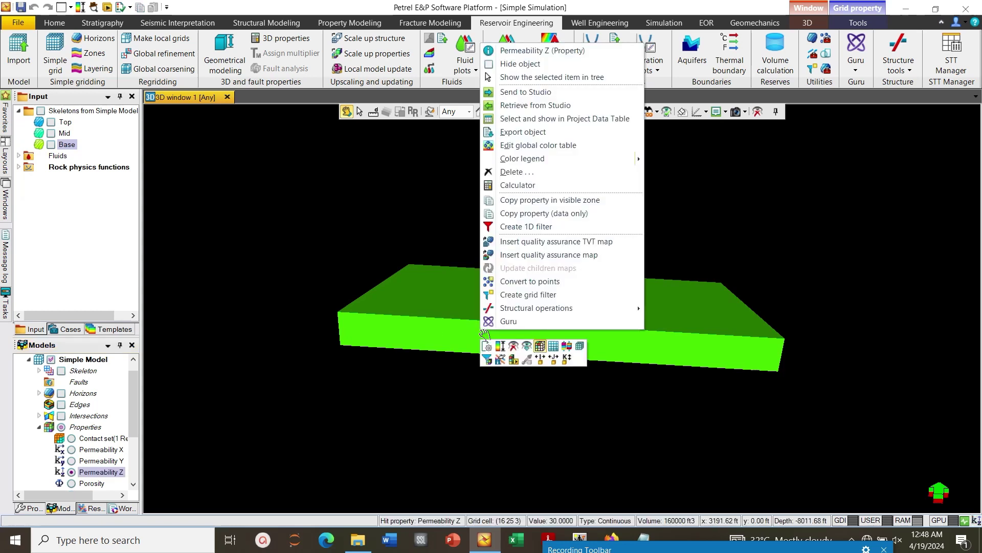
pyautogui.click(554, 347)
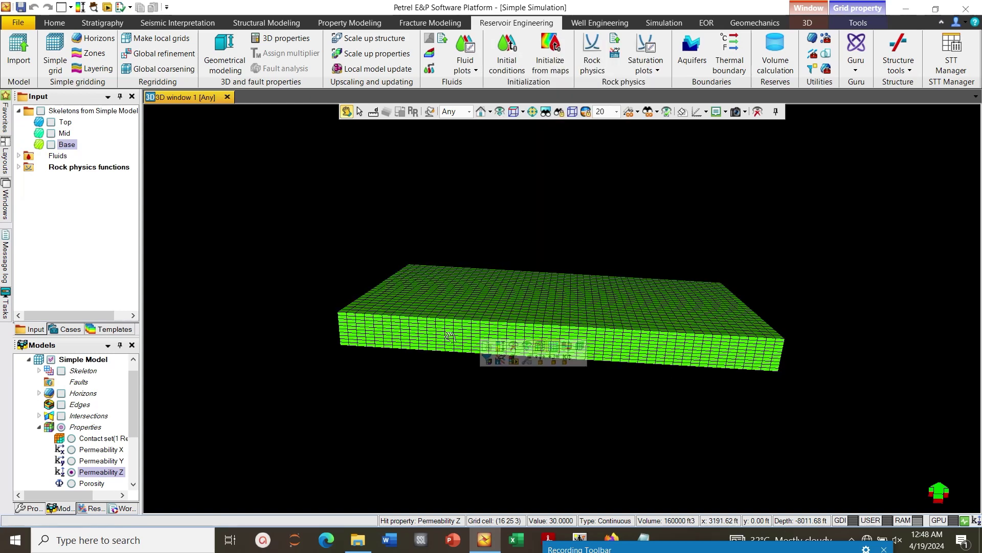
pyautogui.click(616, 112)
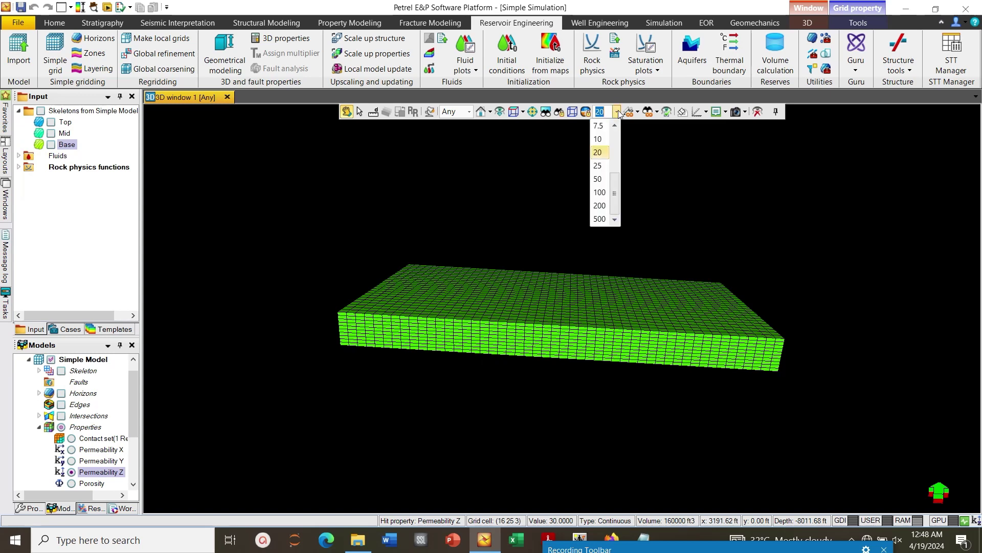
pyautogui.click(601, 166)
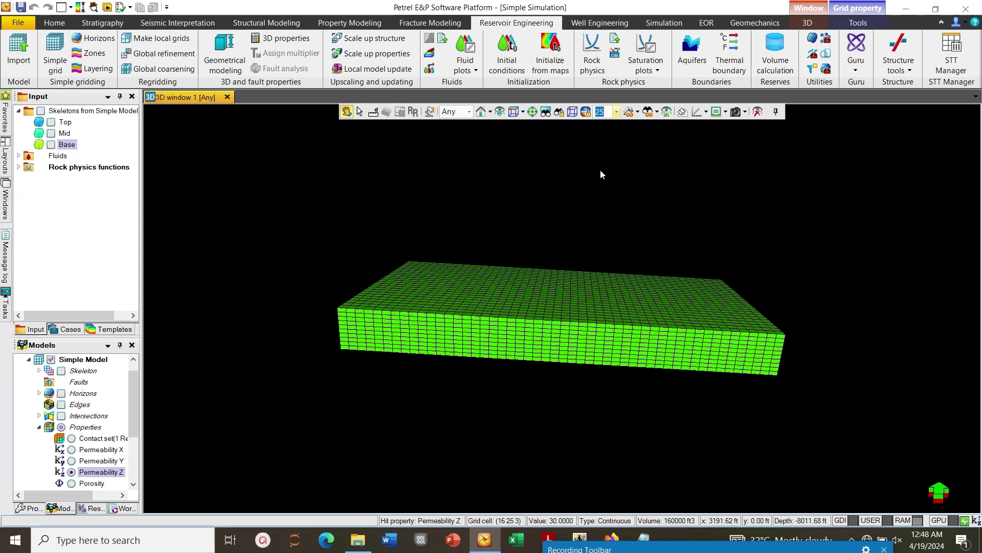
pyautogui.click(617, 112)
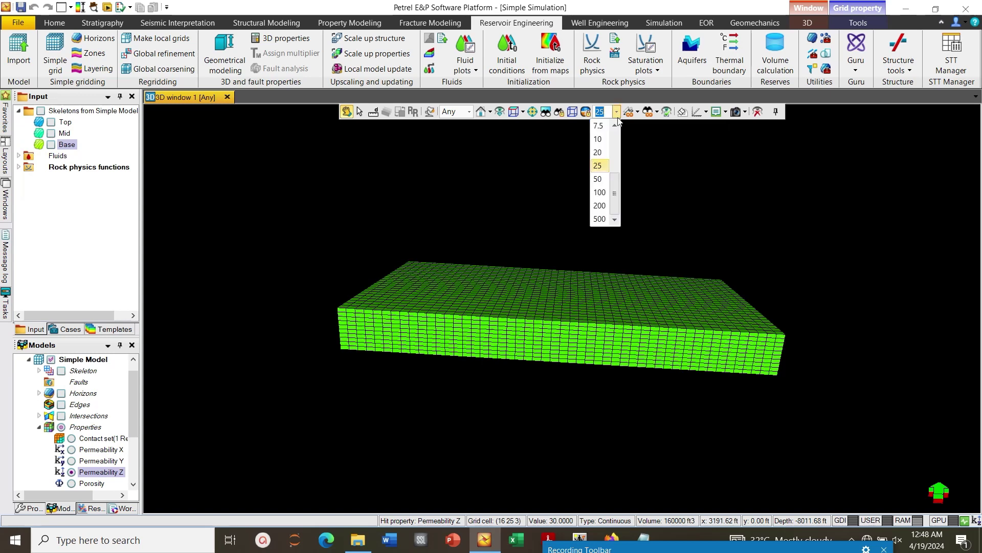
pyautogui.click(600, 179)
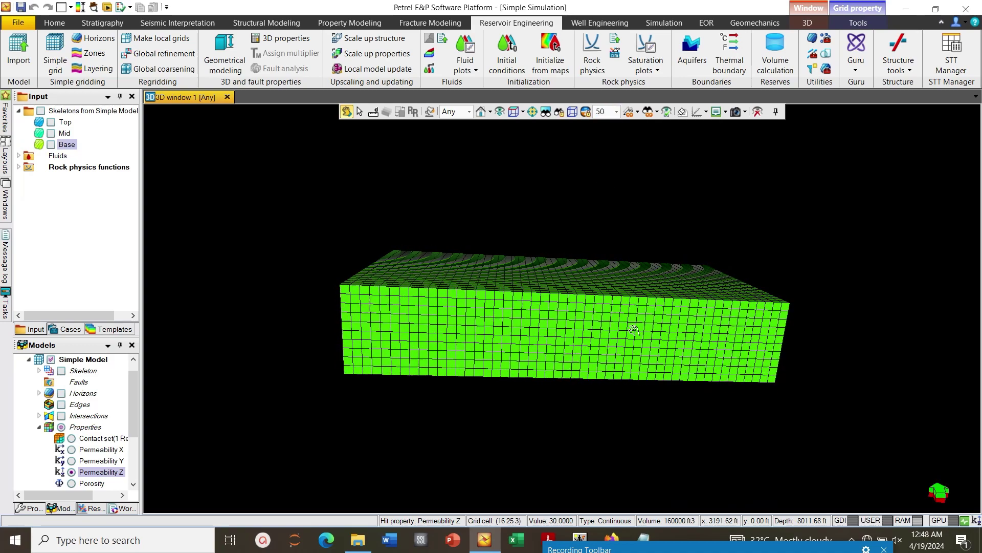
pyautogui.moveTo(634, 331); pyautogui.dragTo(737, 375)
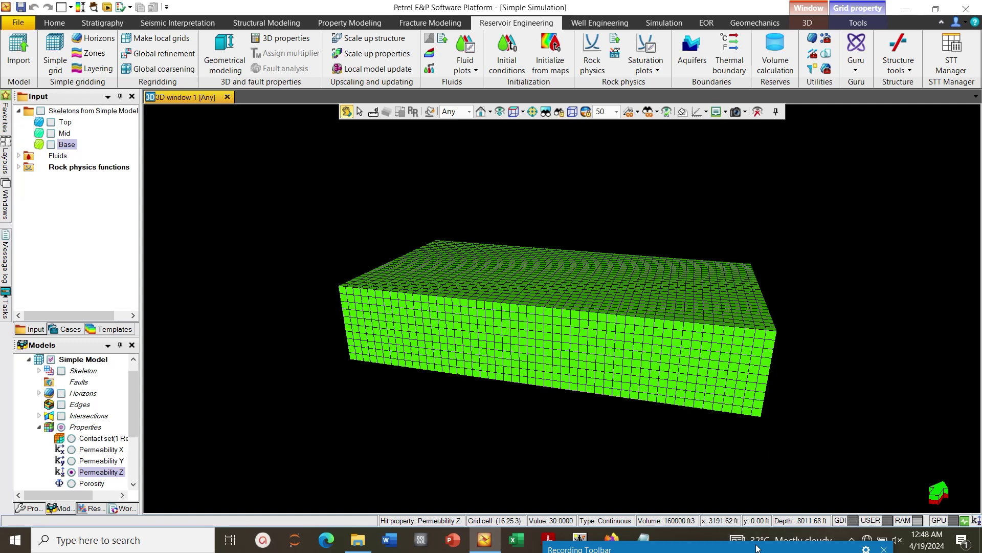
pyautogui.moveTo(758, 548)
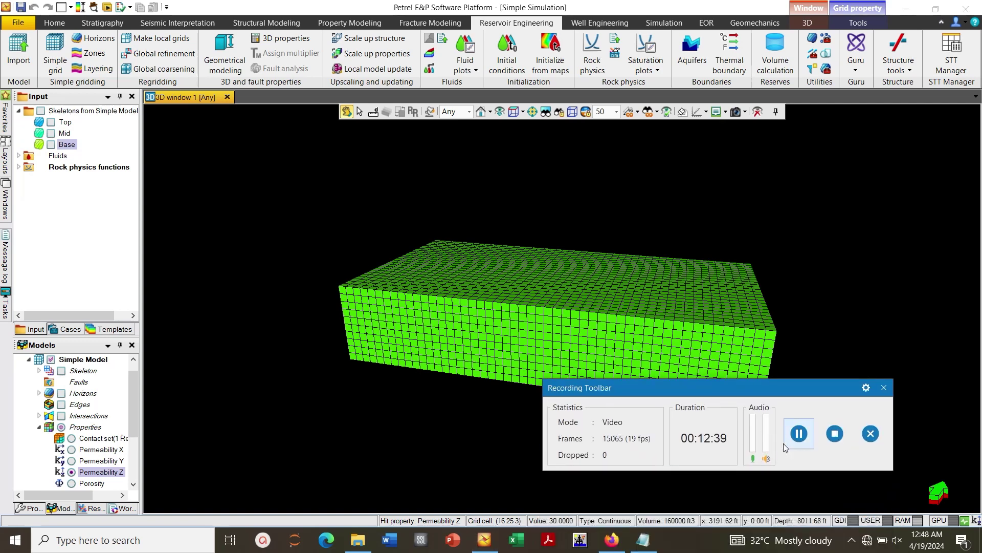